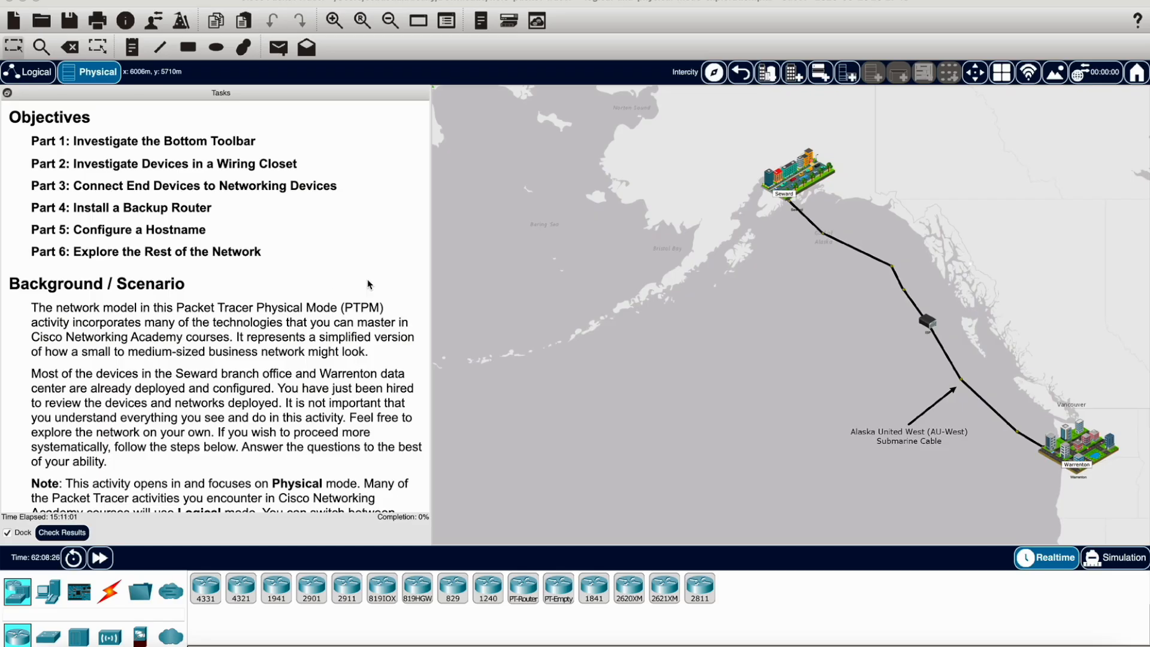
Read the activity's objectives, the Background / Scenario section and the note on Physical and Logical modes
scroll(372, 294, down, 5)
scroll(372, 294, up, 5)
scroll(372, 294, down, 3)
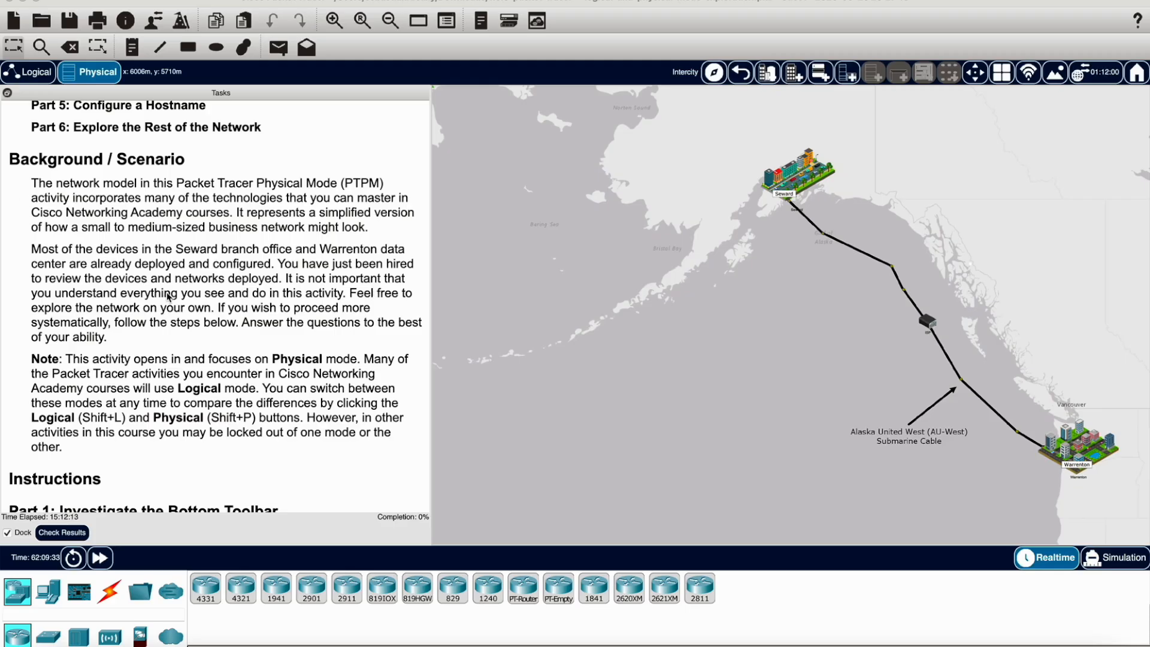
scroll(168, 296, down, 5)
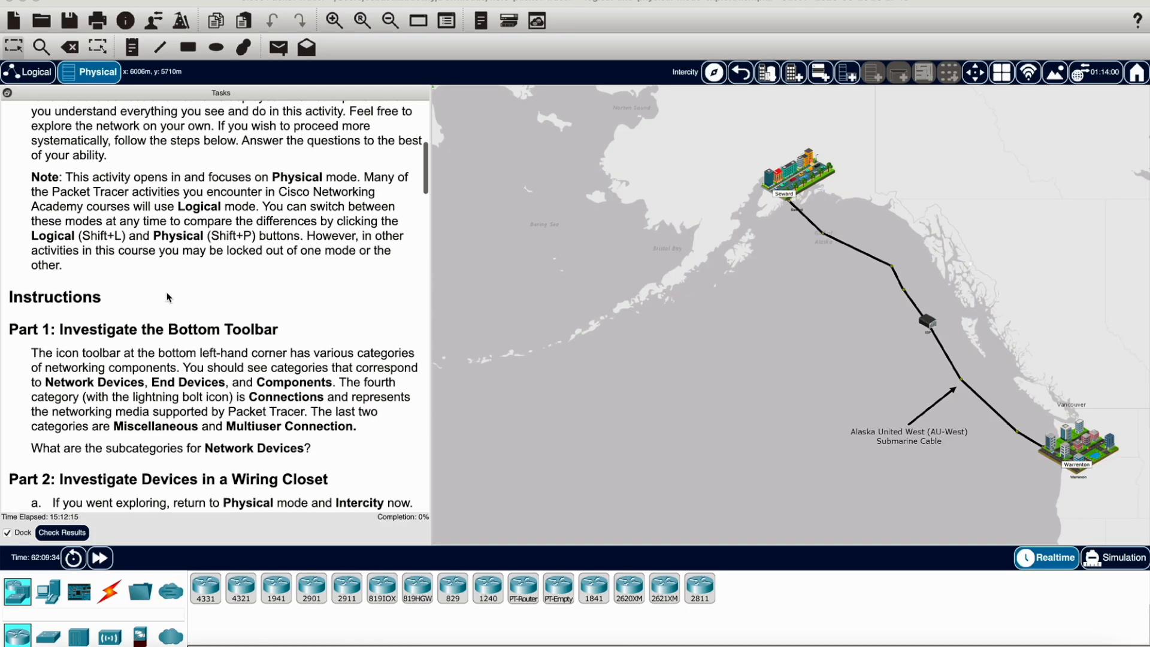
scroll(169, 296, up, 9)
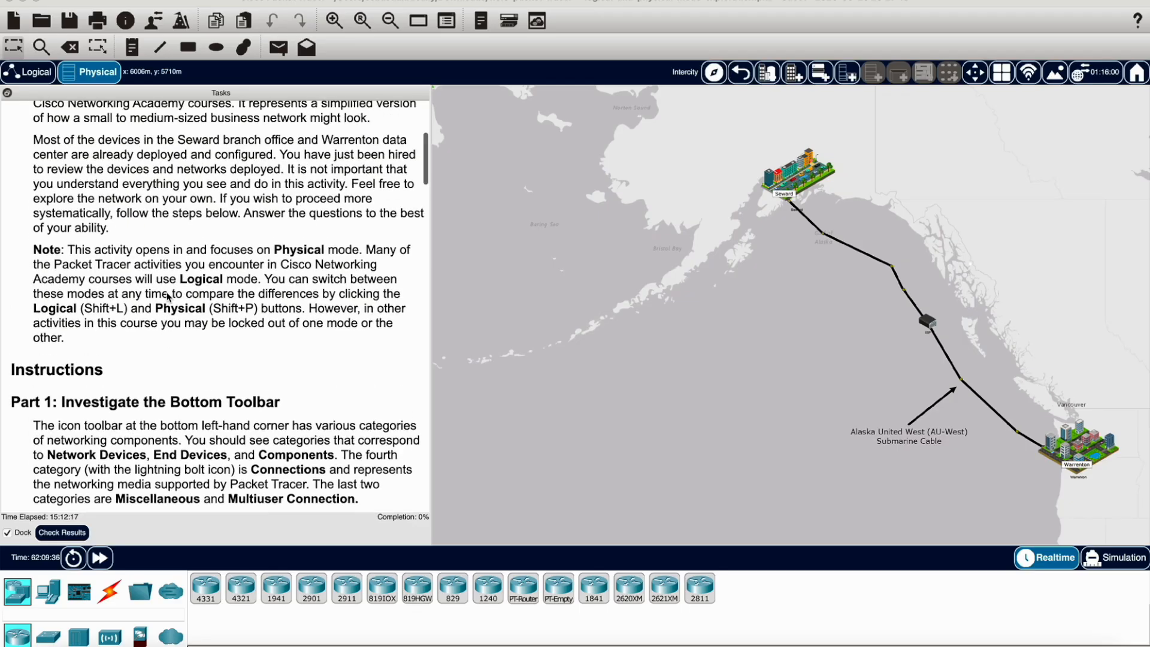
scroll(166, 294, right, 1)
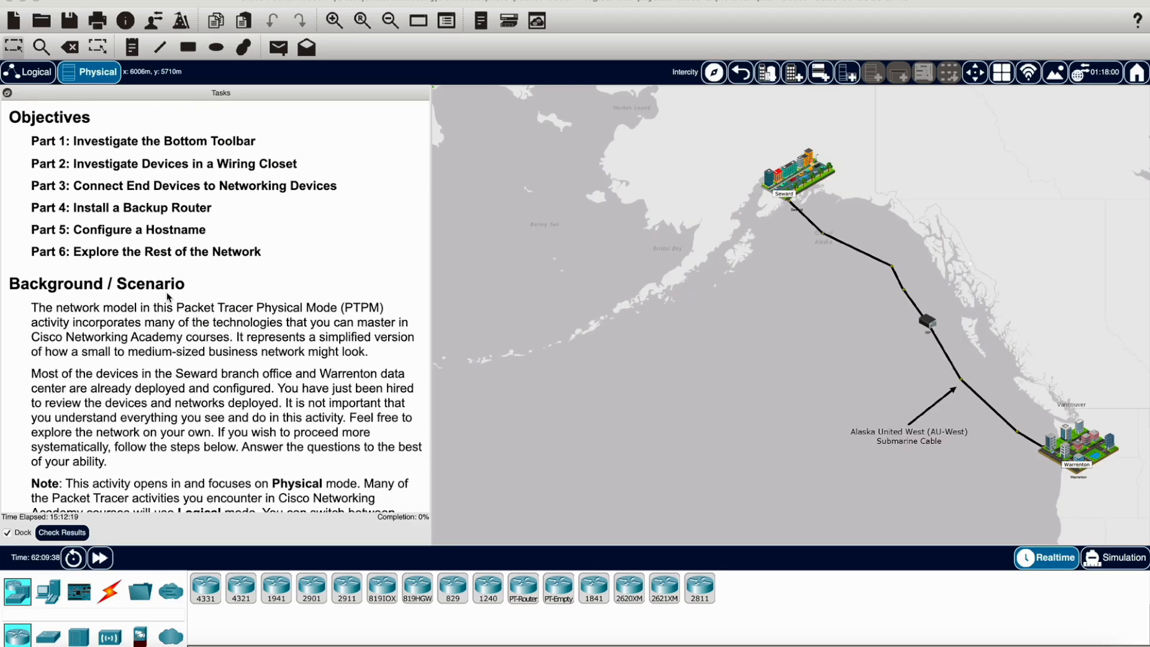
scroll(167, 293, down, 2)
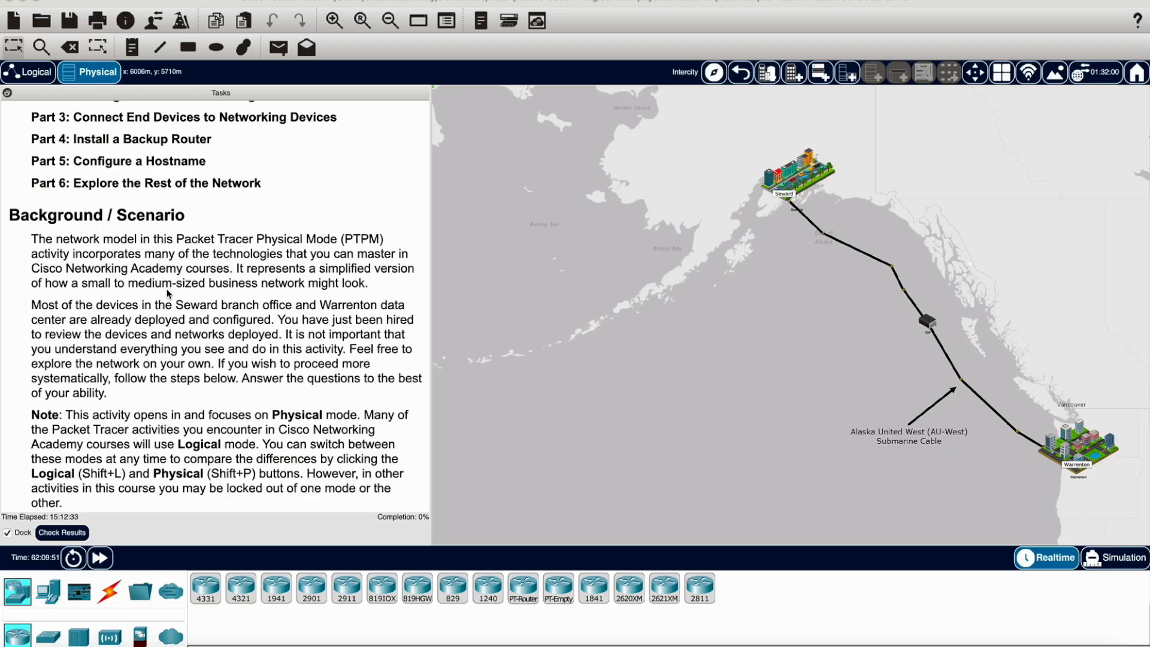
scroll(248, 317, down, 2)
scroll(247, 317, up, 4)
scroll(250, 300, up, 1)
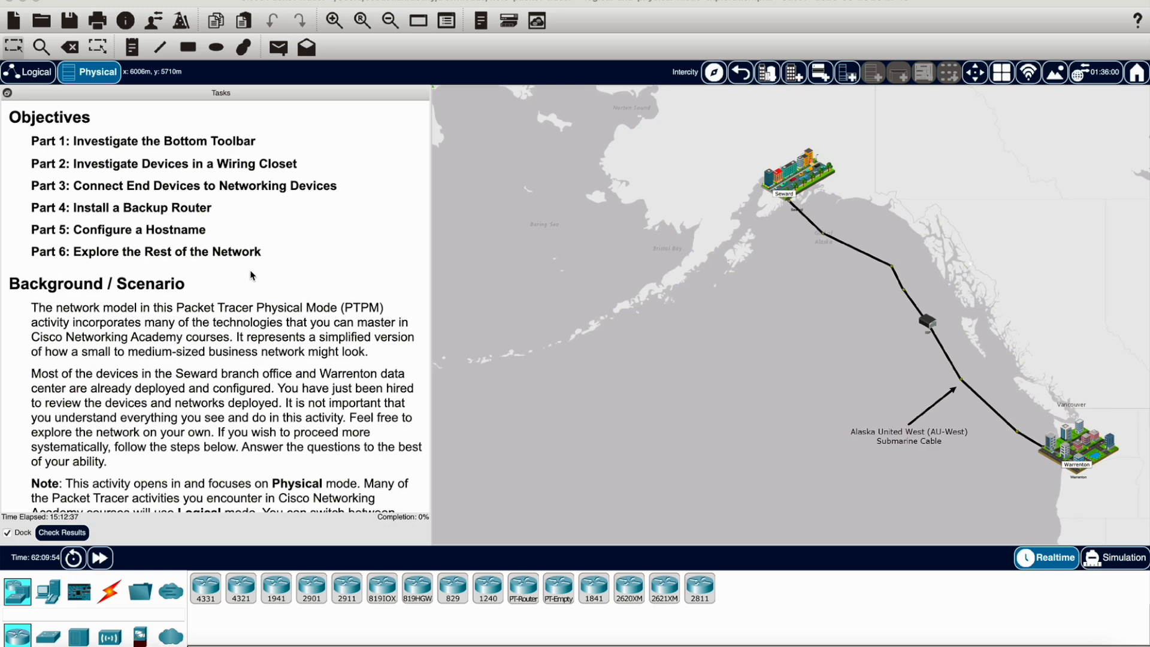
scroll(252, 275, down, 1)
scroll(250, 275, down, 3)
scroll(250, 275, up, 4)
scroll(252, 275, down, 1)
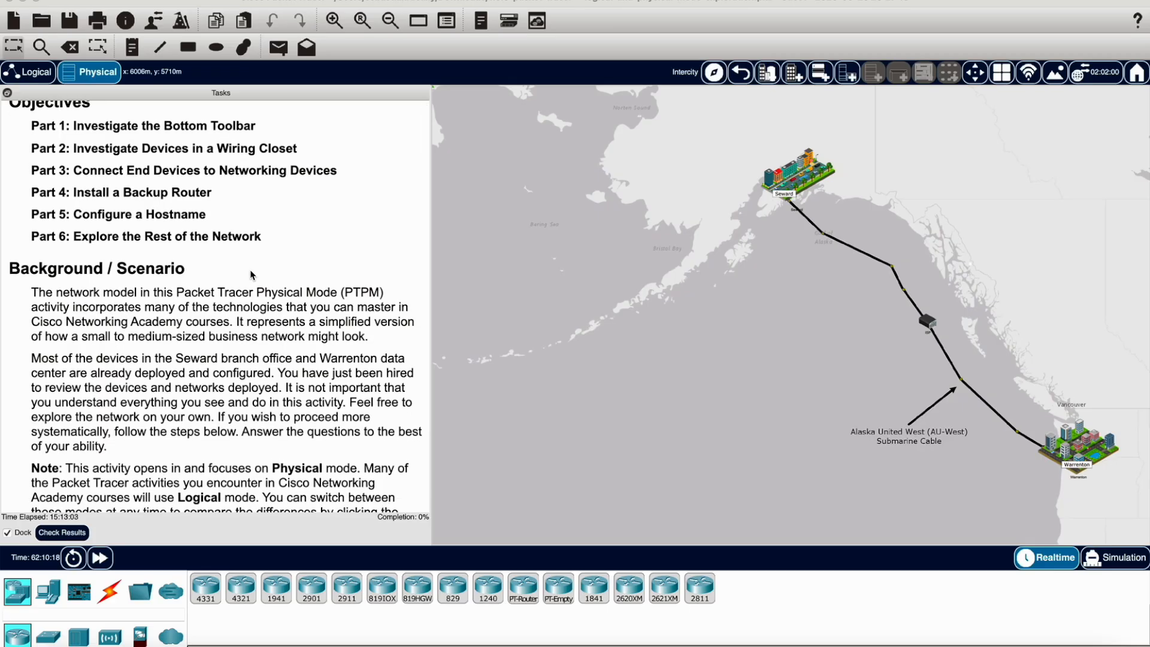
scroll(252, 276, down, 3)
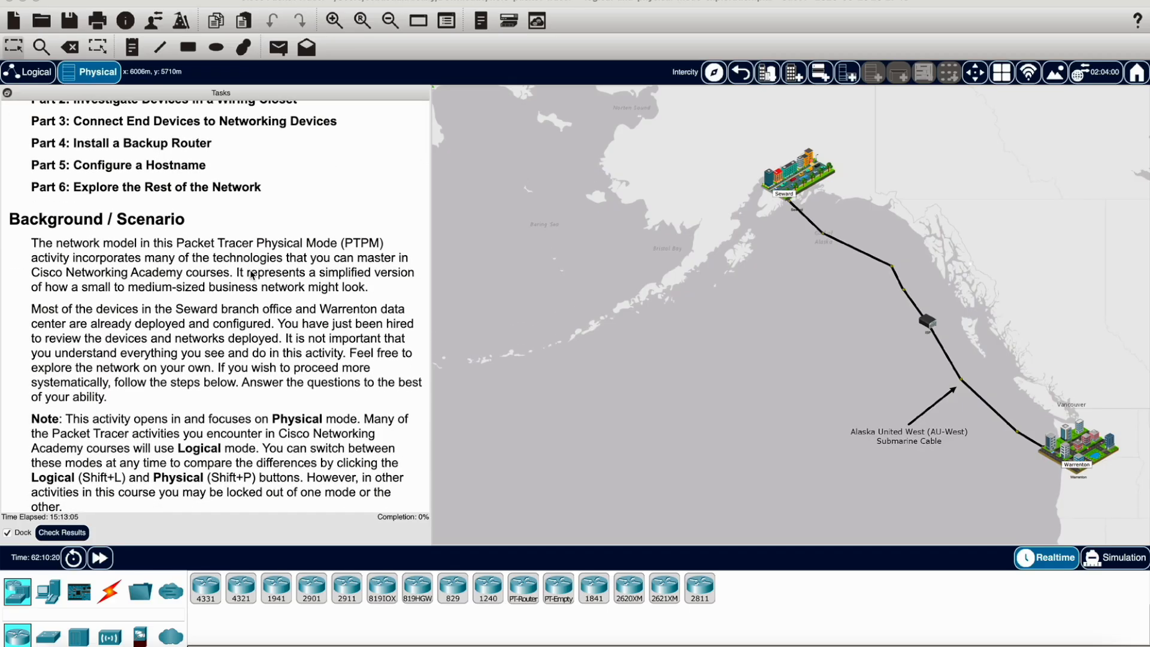
scroll(251, 275, down, 10)
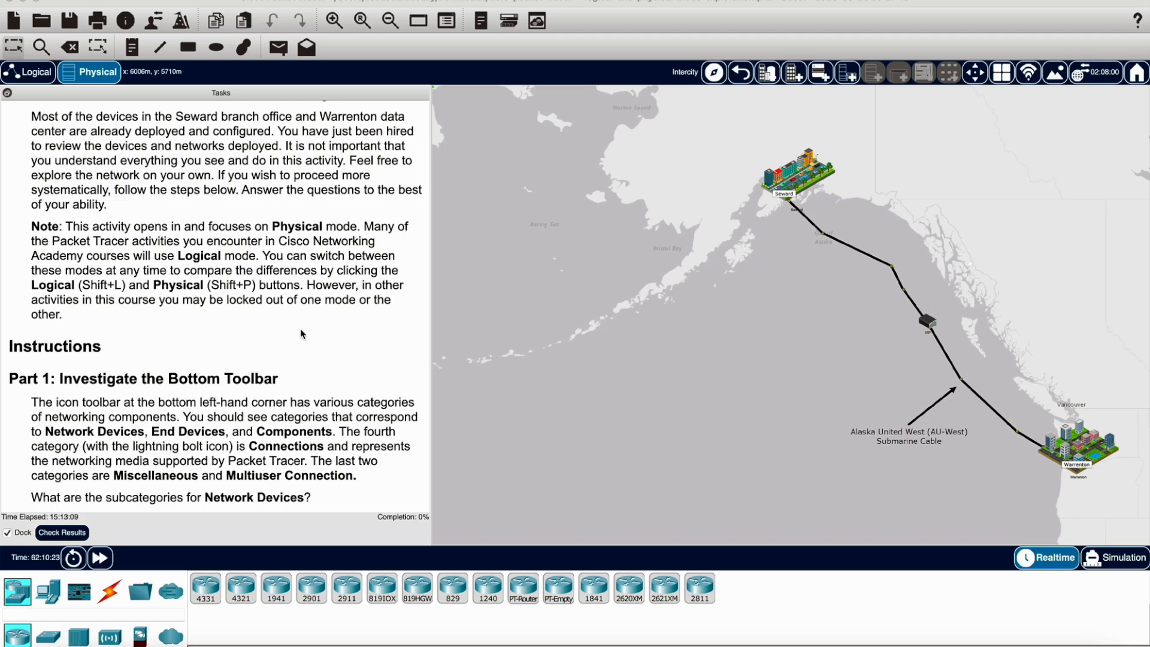
scroll(299, 330, up, 9)
scroll(303, 334, down, 2)
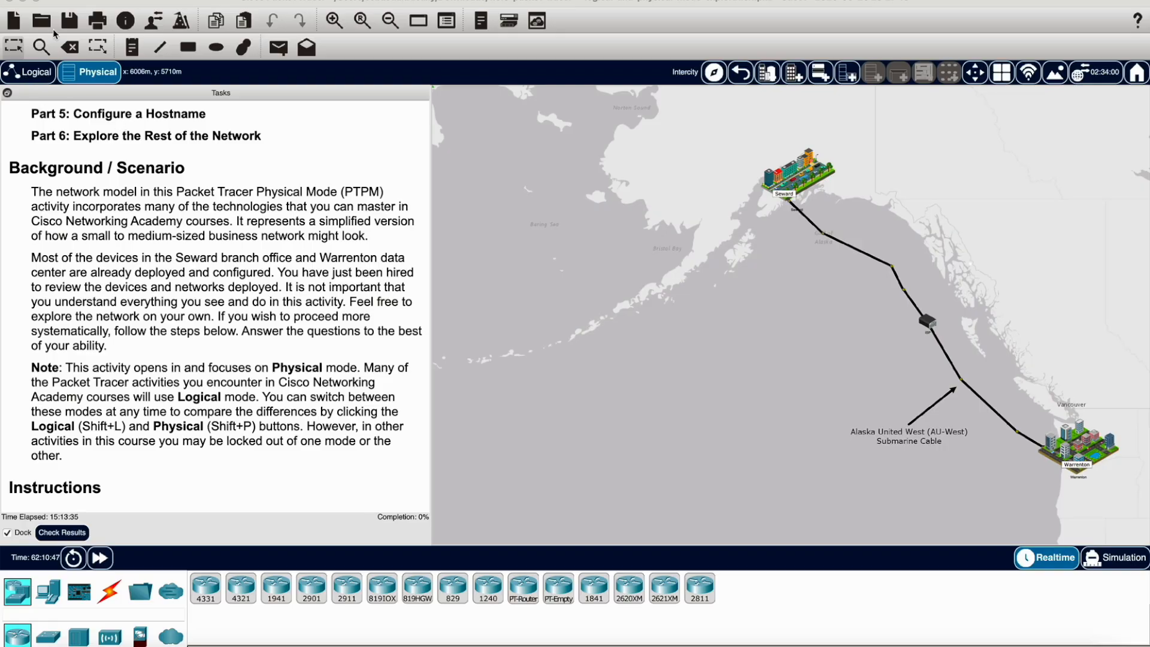
Examine the network topology in Logical mode, from the Equipment Storage Shelf across the Seward Branch Office to the home network, and return to Physical mode
click(42, 77)
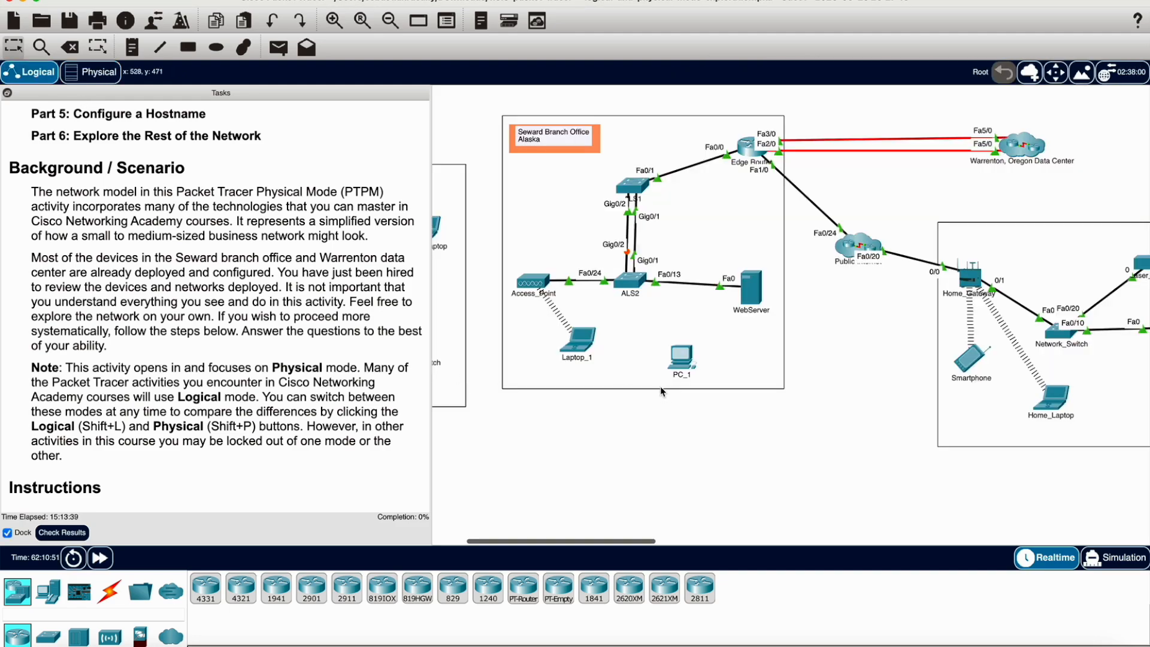
scroll(661, 389, left, 4)
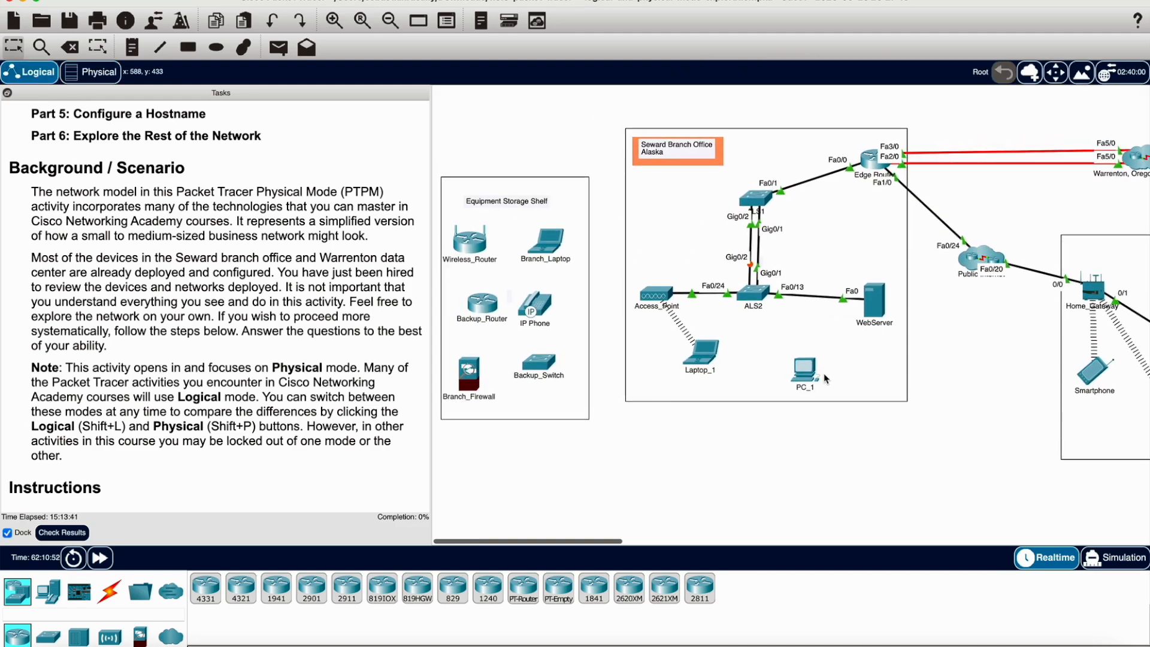
scroll(825, 378, right, 2)
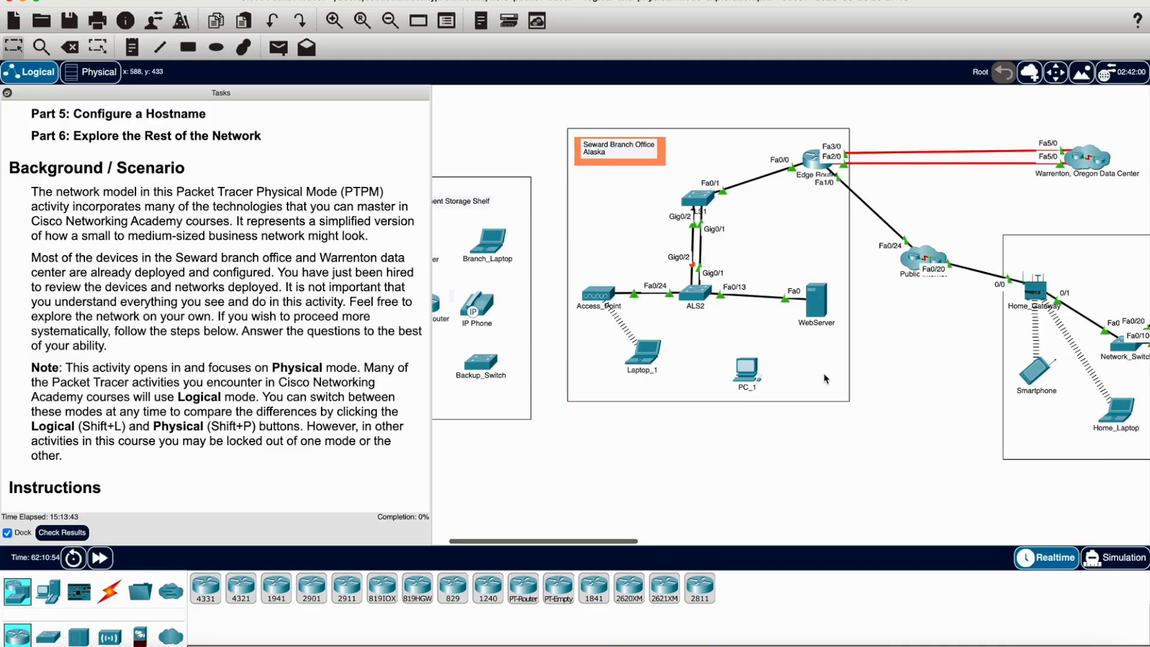
scroll(825, 378, left, 2)
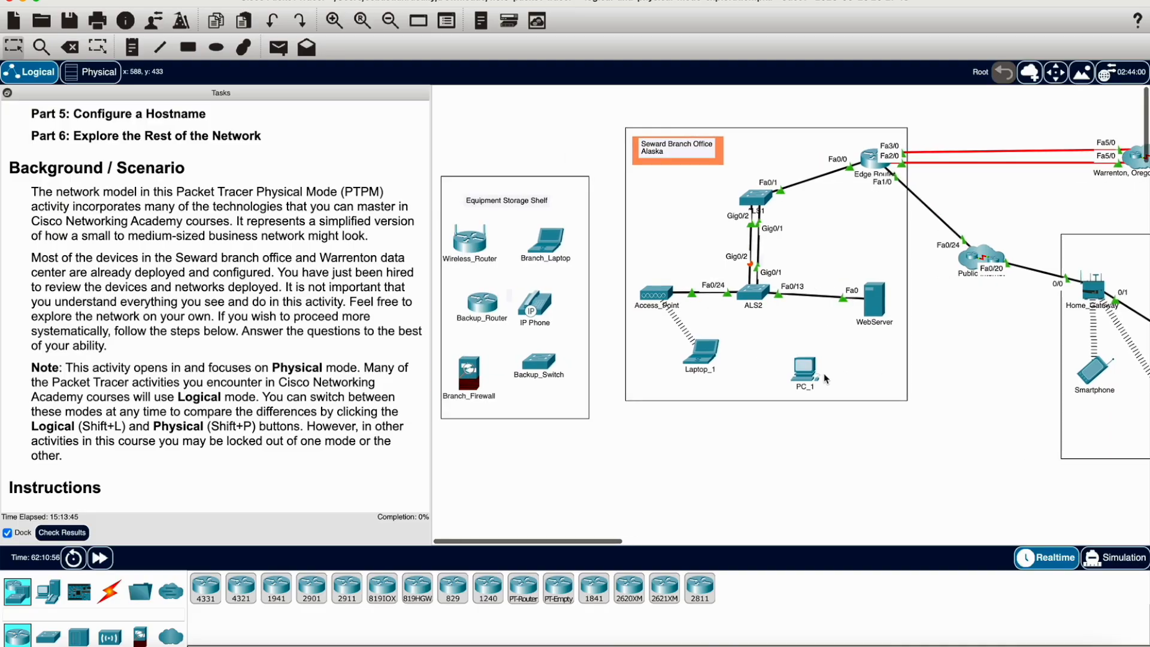
scroll(824, 378, right, 10)
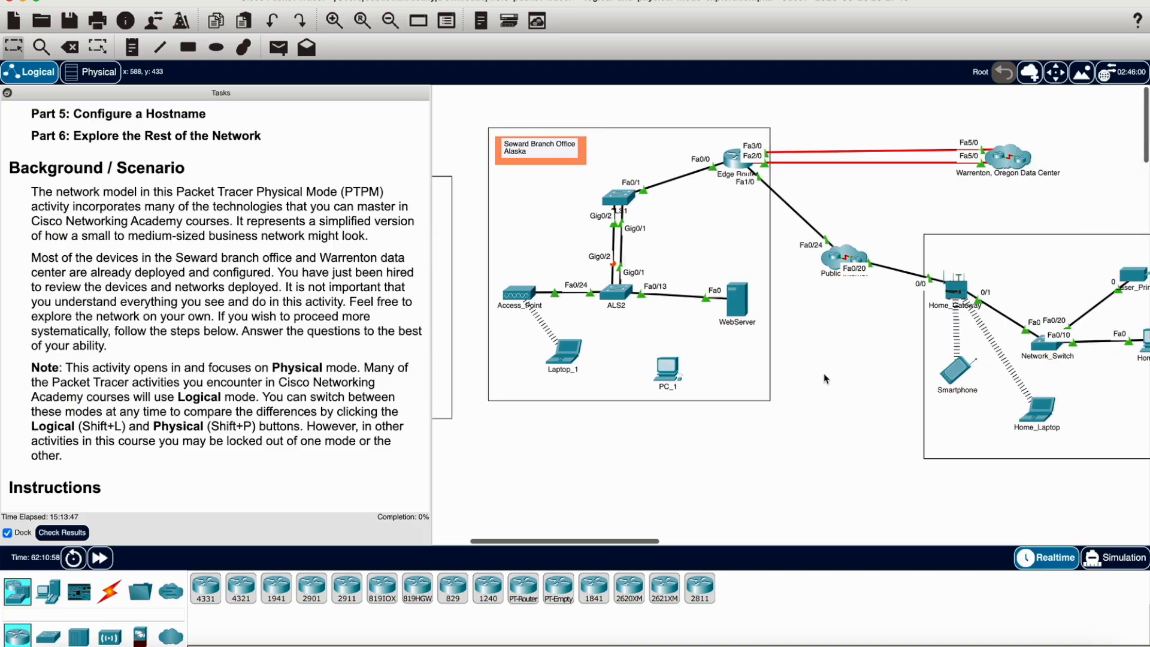
scroll(647, 364, left, 10)
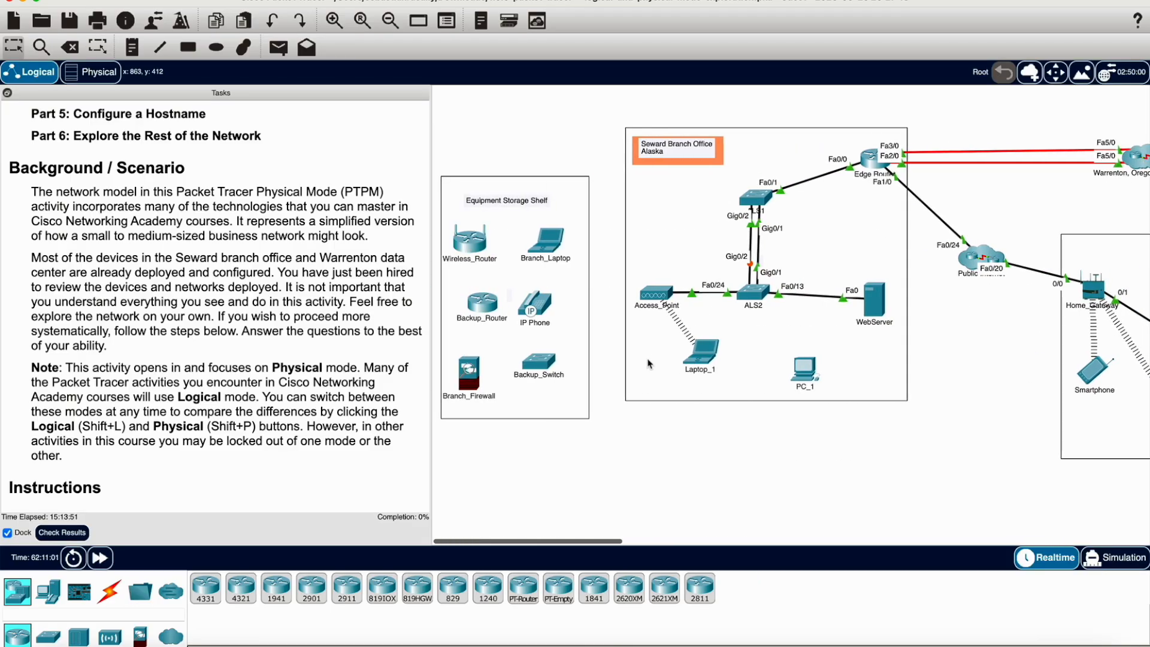
scroll(865, 330, right, 13)
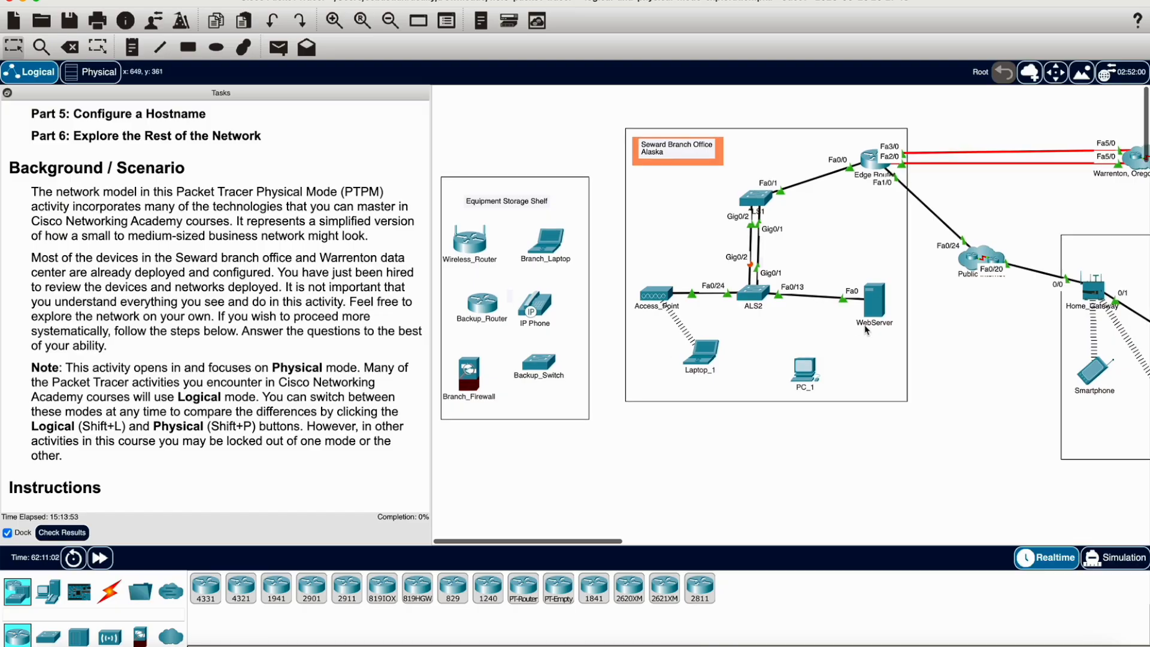
scroll(865, 330, right, 5)
scroll(865, 330, left, 18)
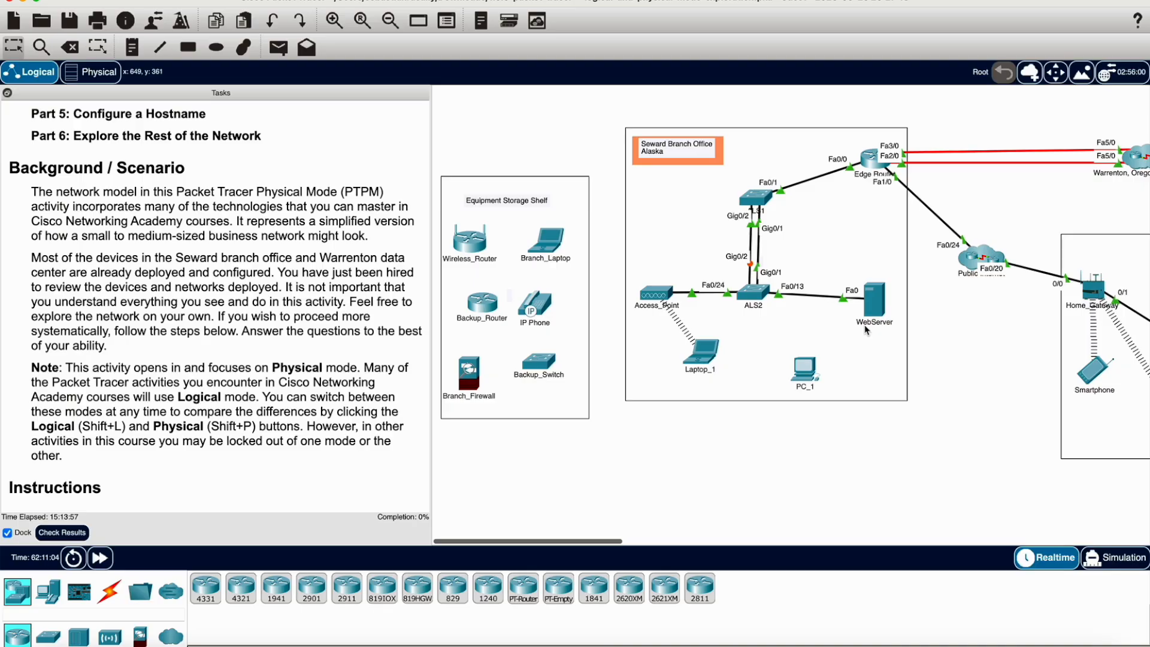
click(103, 80)
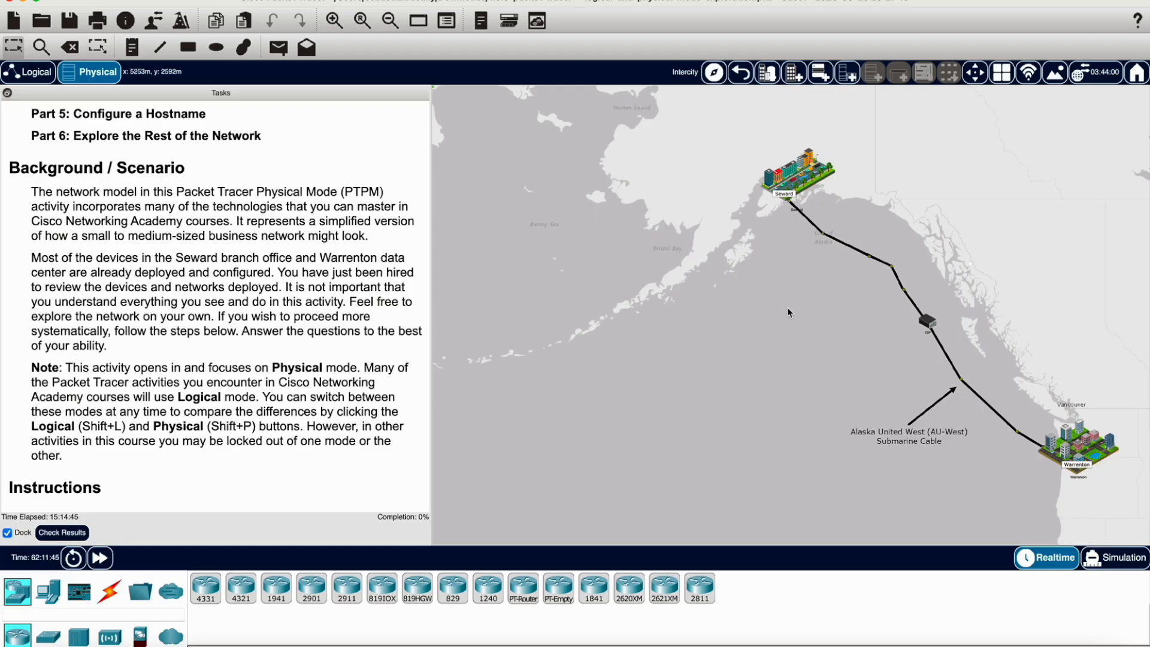
Read the Part 1 instructions and look through each Network Devices subcategory, including routers, switches, hubs and wireless devices
scroll(337, 377, down, 1)
scroll(338, 377, down, 10)
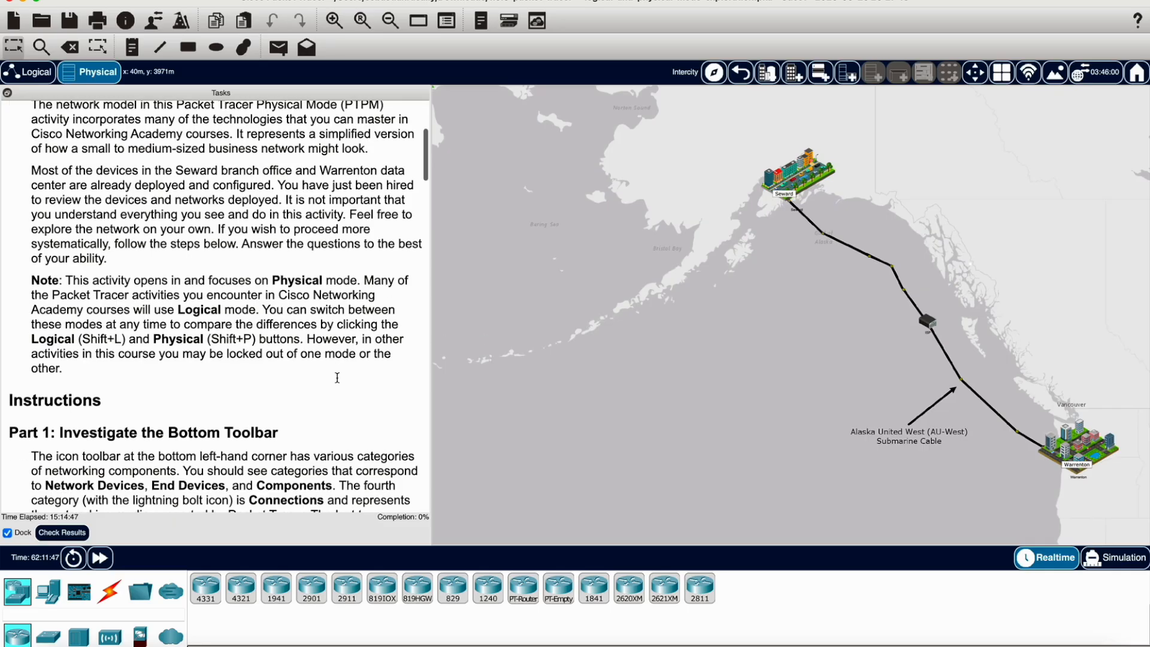
scroll(288, 338, up, 5)
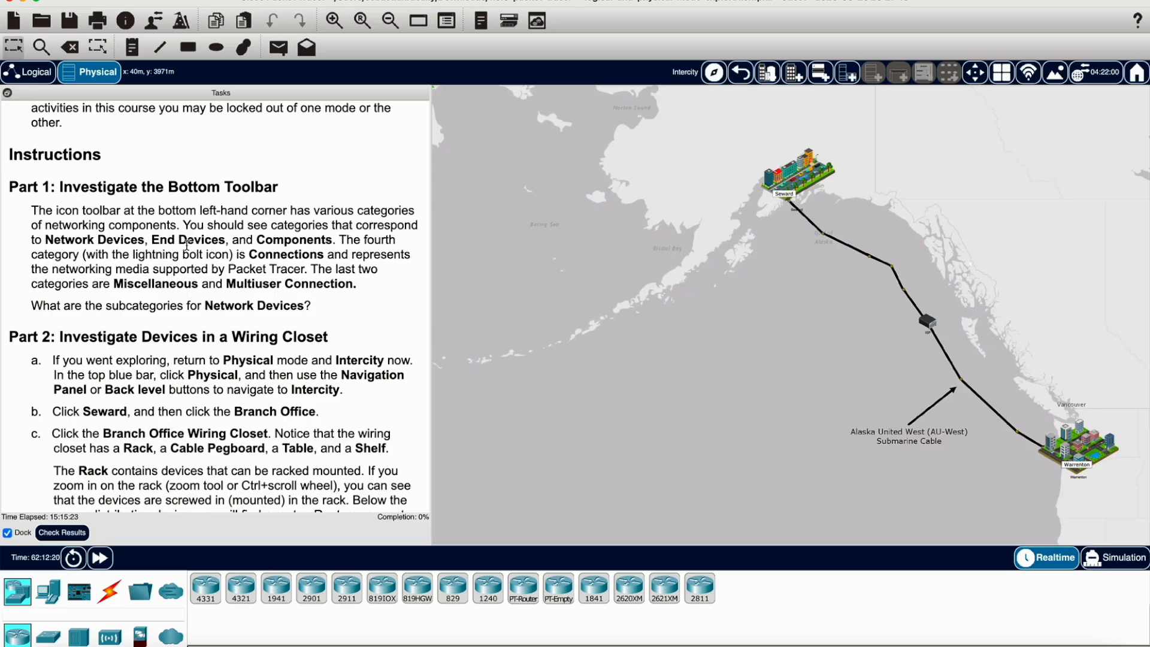
click(19, 603)
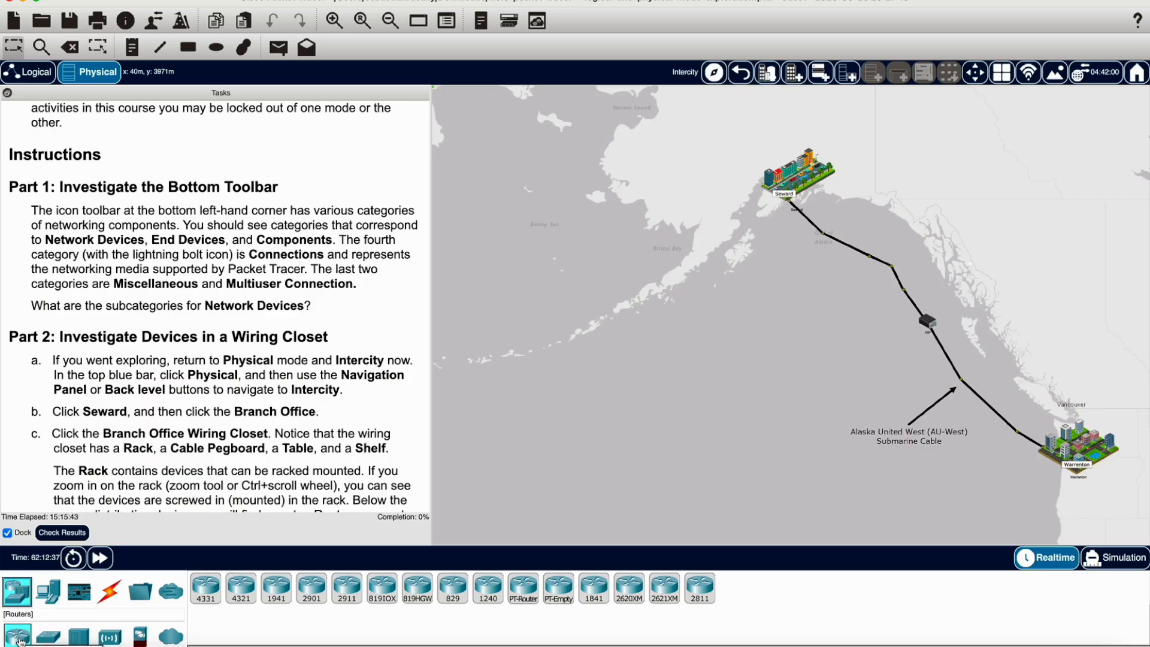
click(49, 639)
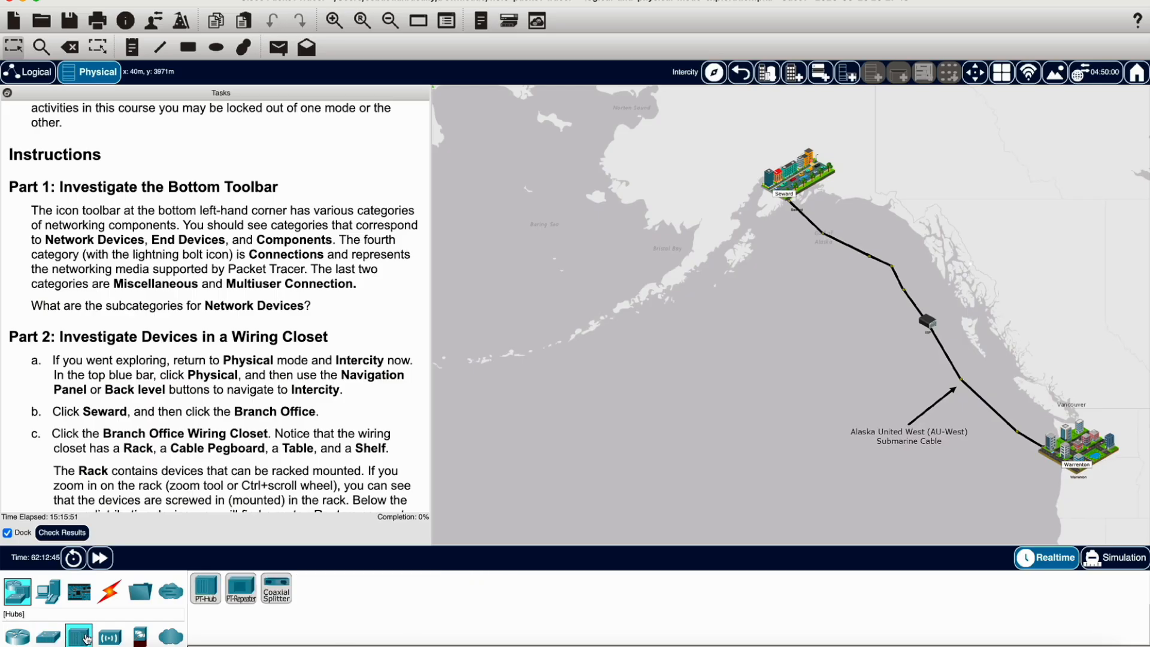
click(109, 638)
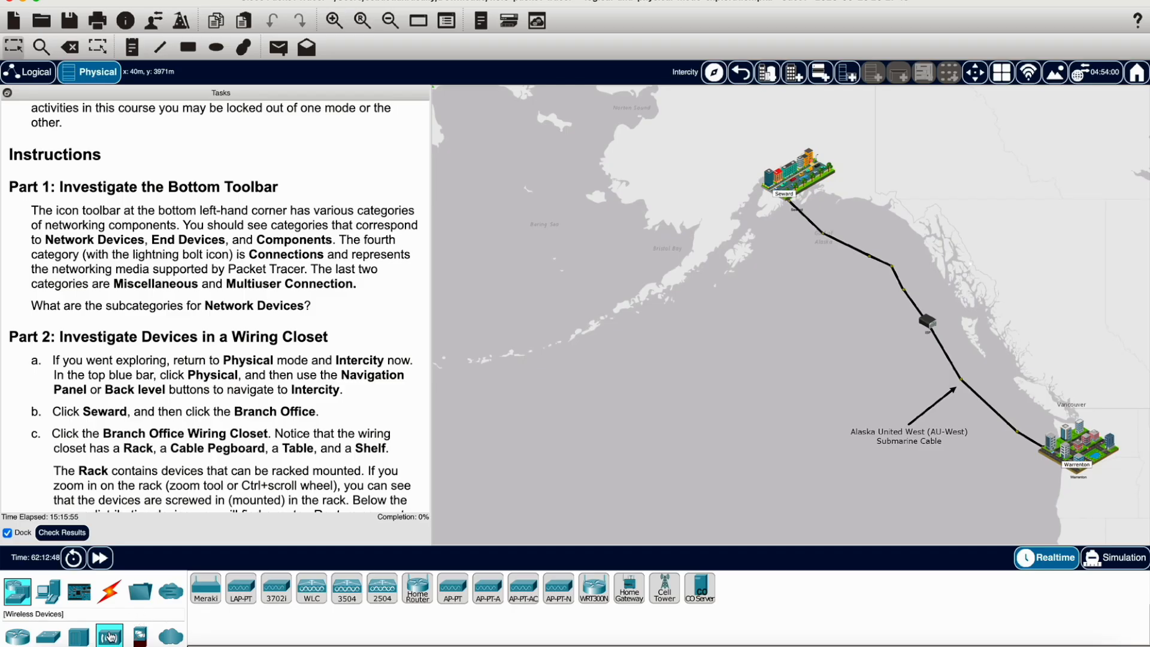
click(149, 638)
click(172, 638)
click(109, 636)
click(78, 636)
click(56, 640)
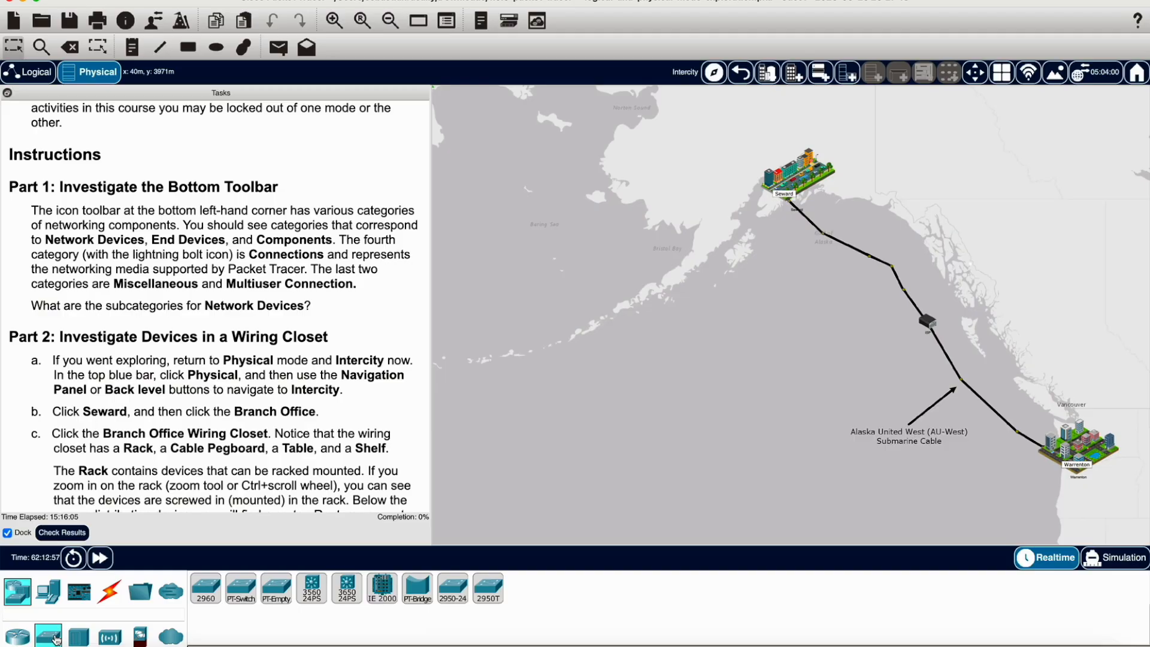
click(18, 636)
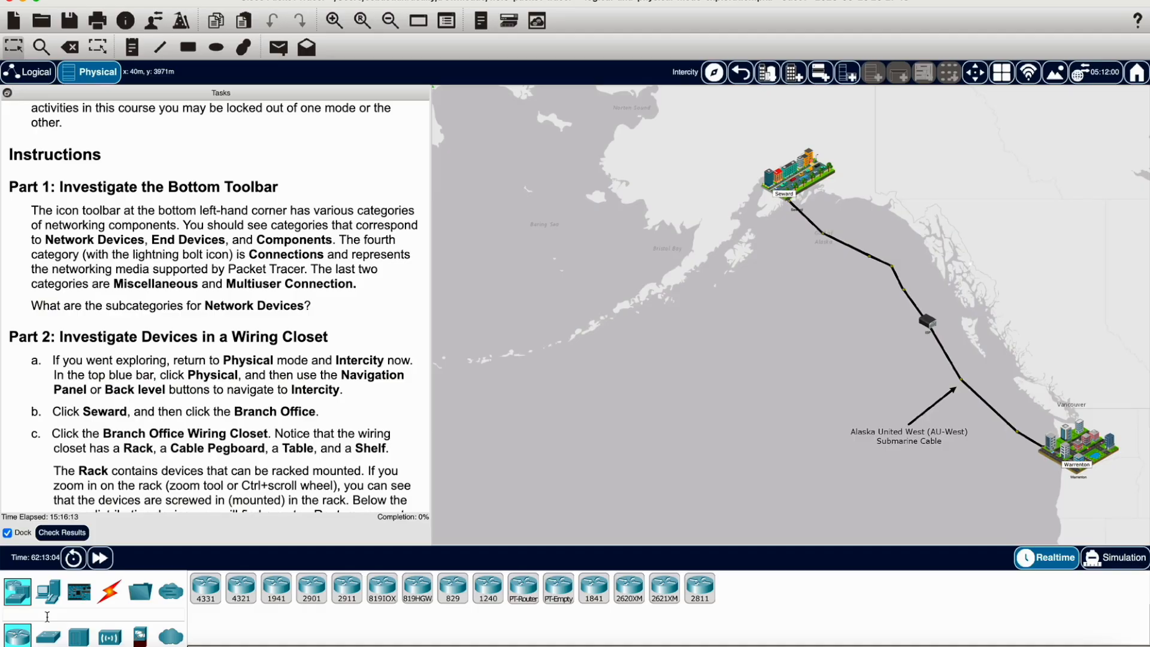
click(48, 636)
Look through the End Devices category and the devices offered in each of its subcategories
click(50, 594)
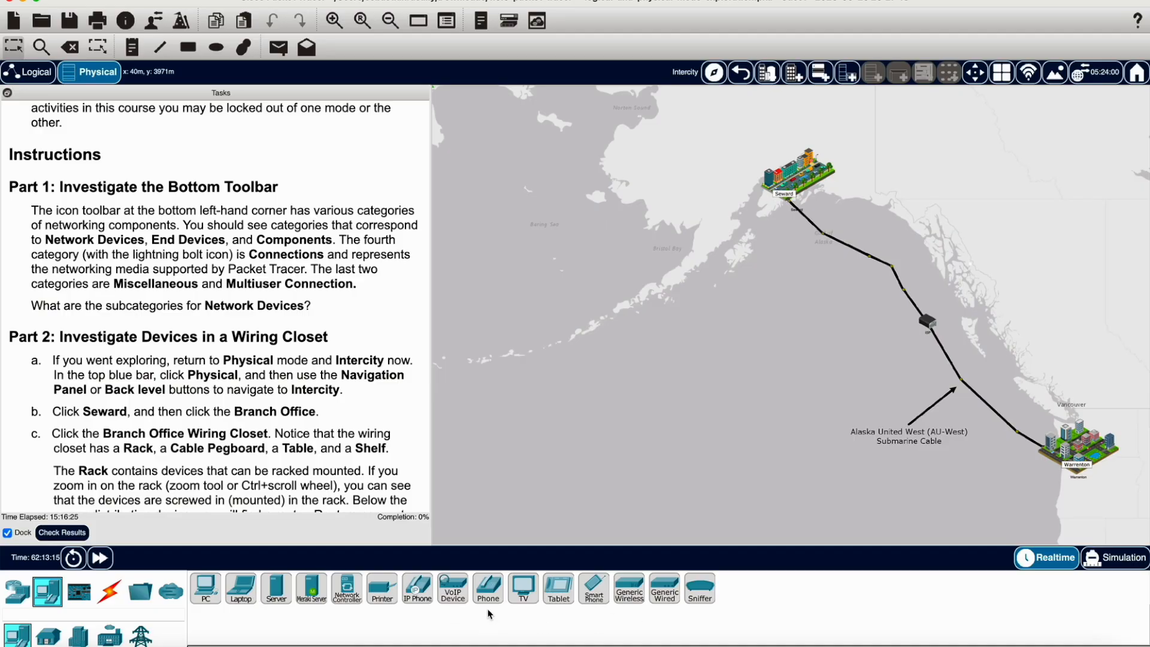
click(48, 639)
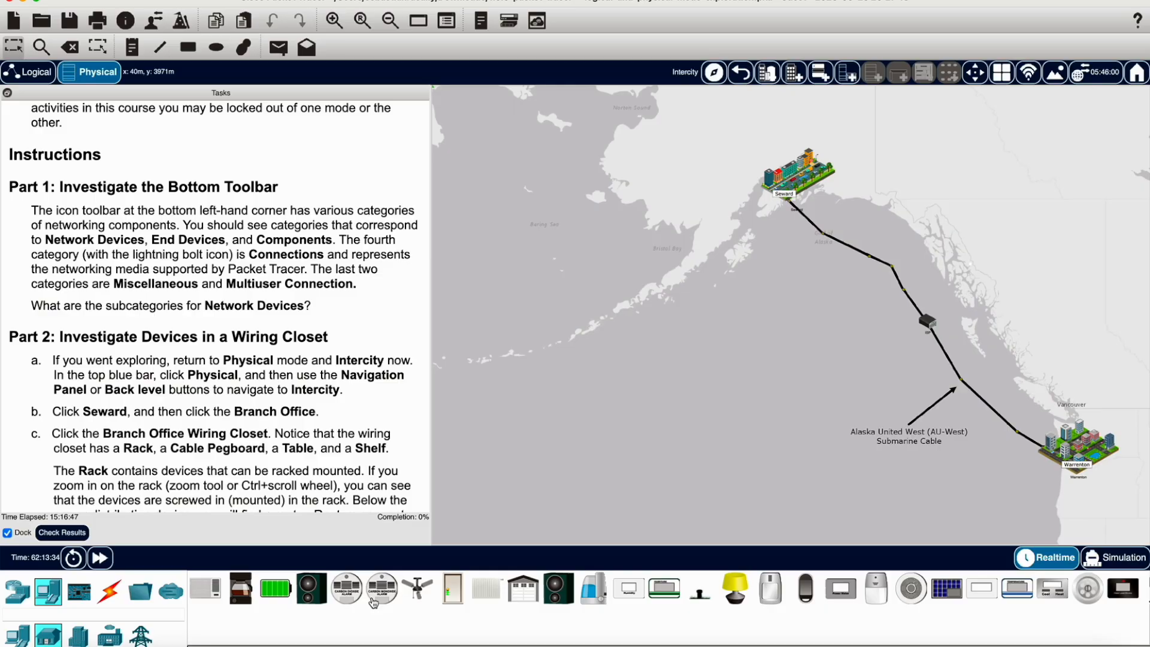
click(81, 638)
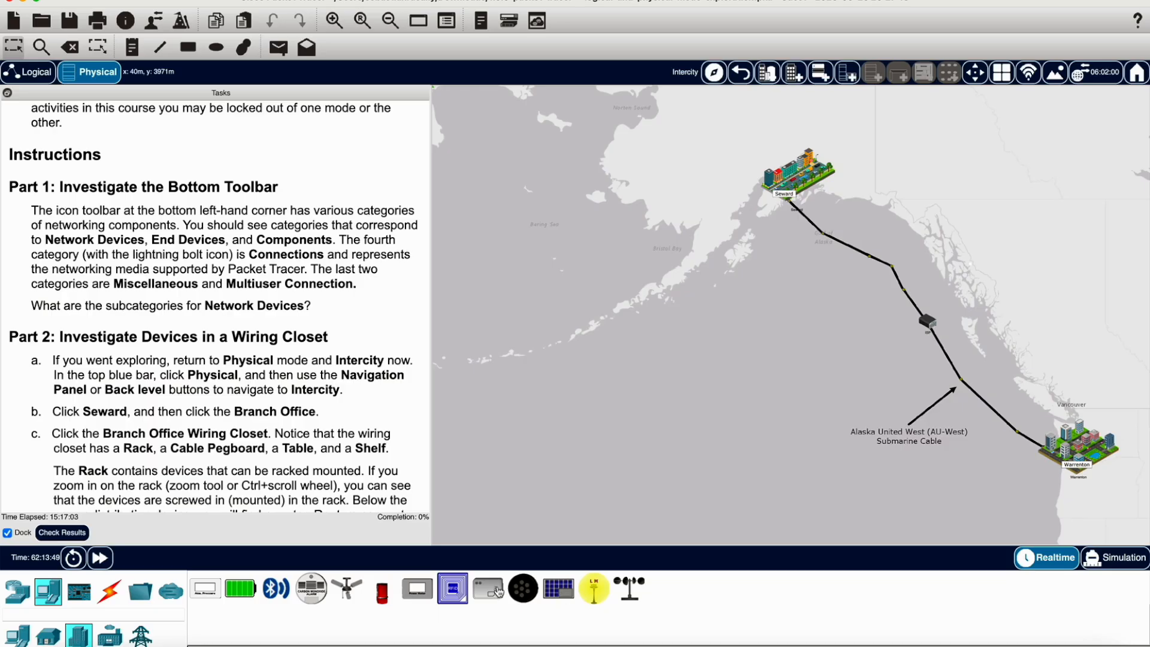
click(115, 638)
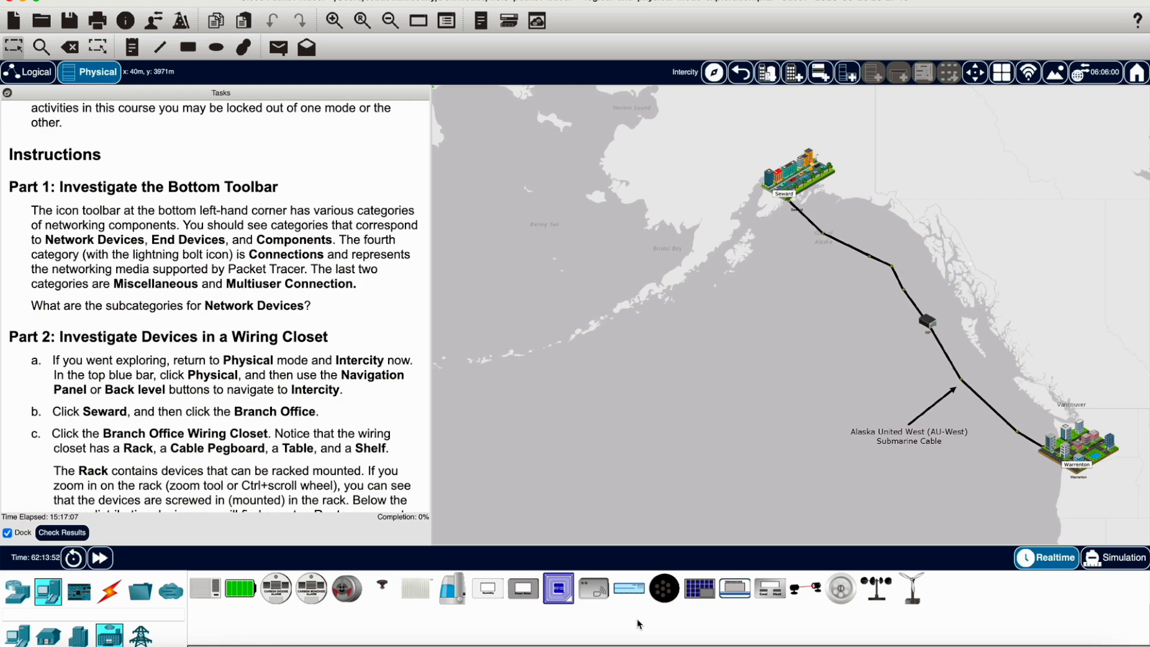
click(141, 637)
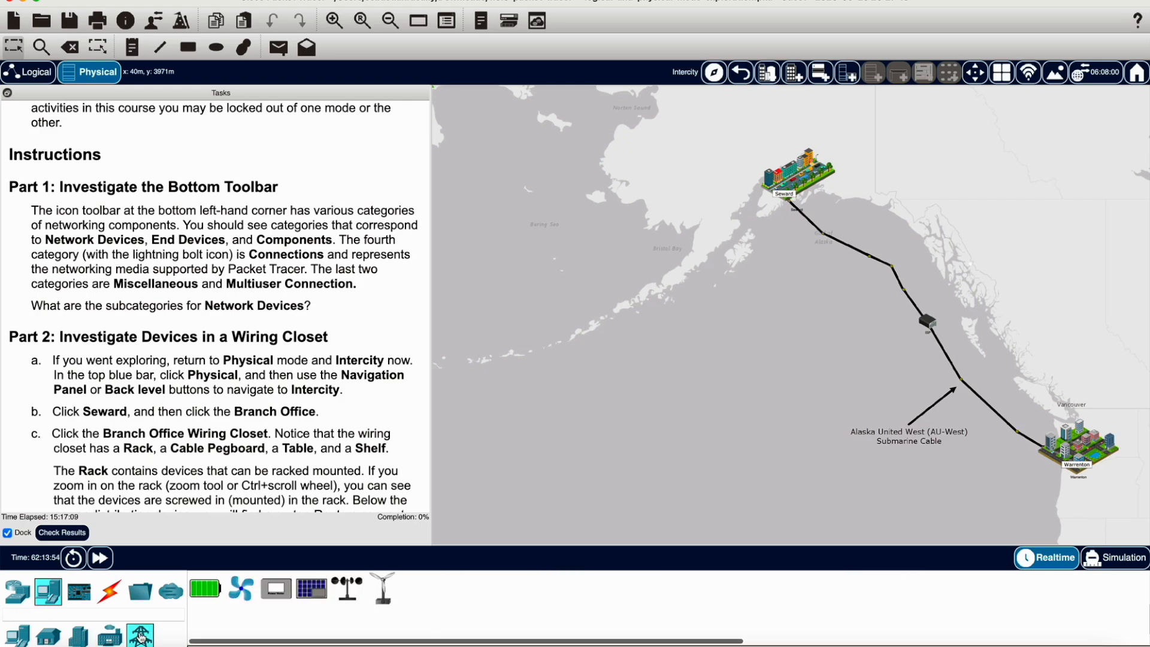
Look through the Components, Connections, Miscellaneous and Multiuser Connection categories and return to Network Devices
click(80, 593)
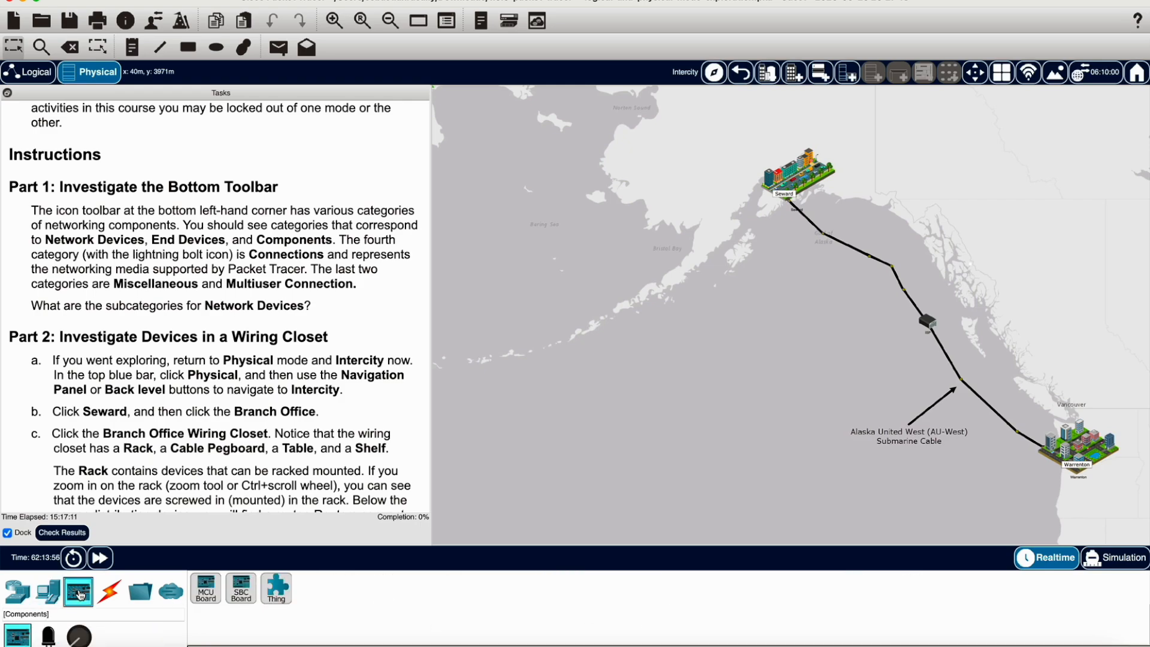
click(140, 593)
click(116, 593)
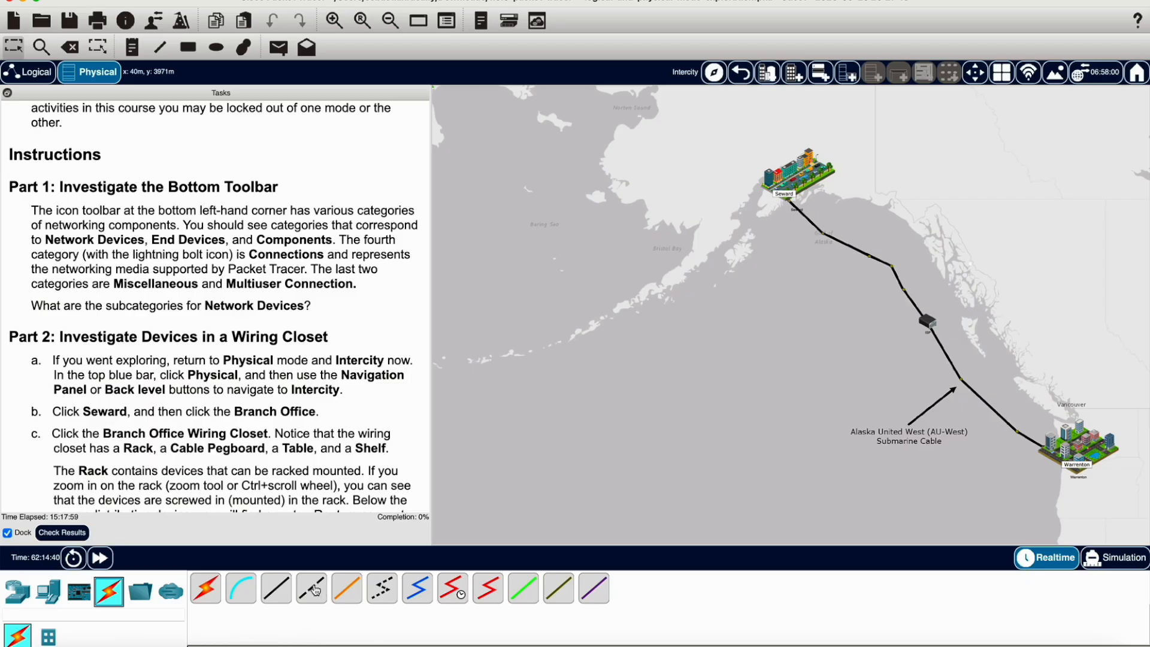
click(141, 594)
click(170, 594)
click(17, 591)
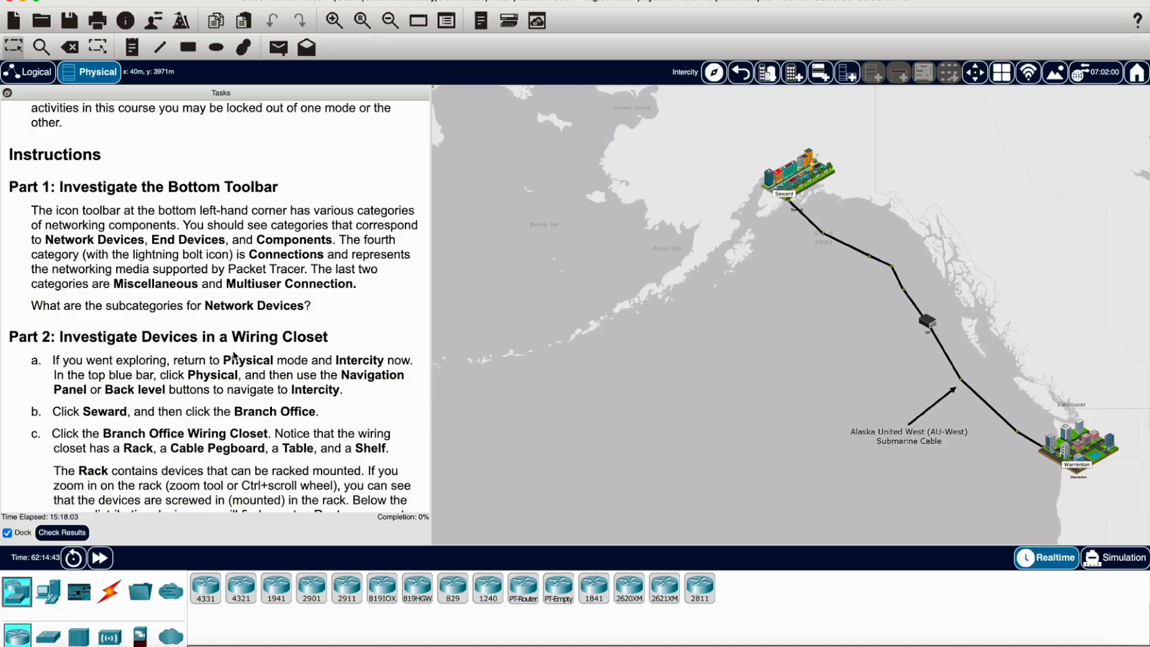
Read the Part 2 instructions, look over the ISP rack on the route between the two cities, and return to Intercity
scroll(306, 333, down, 3)
scroll(306, 334, down, 3)
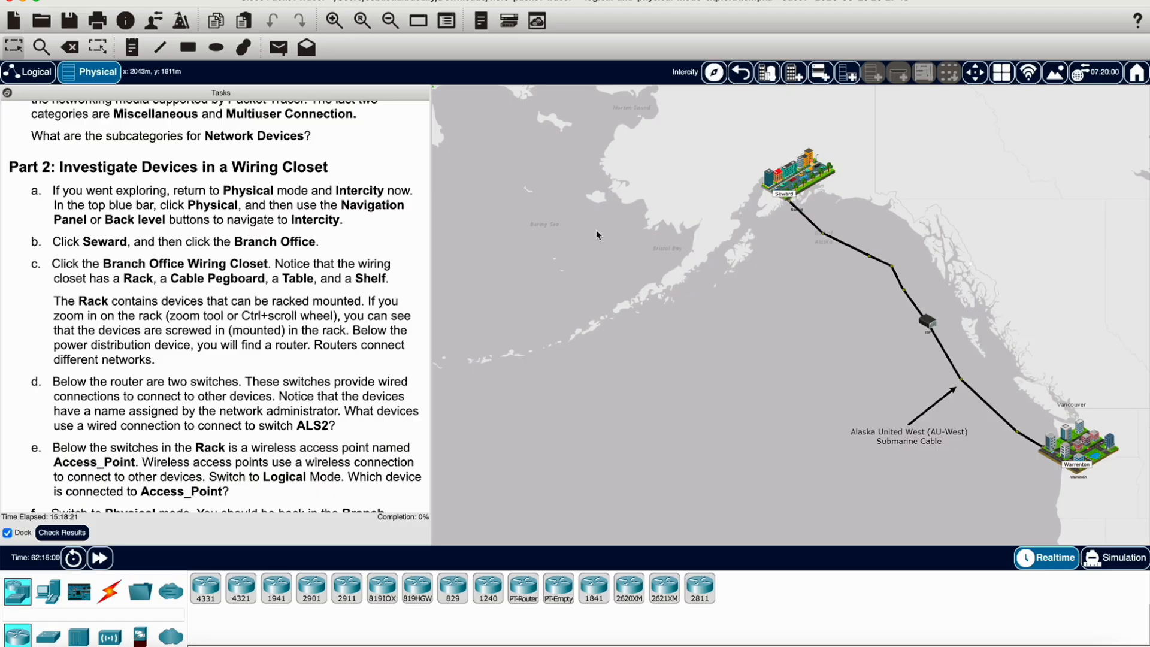
click(92, 73)
click(926, 324)
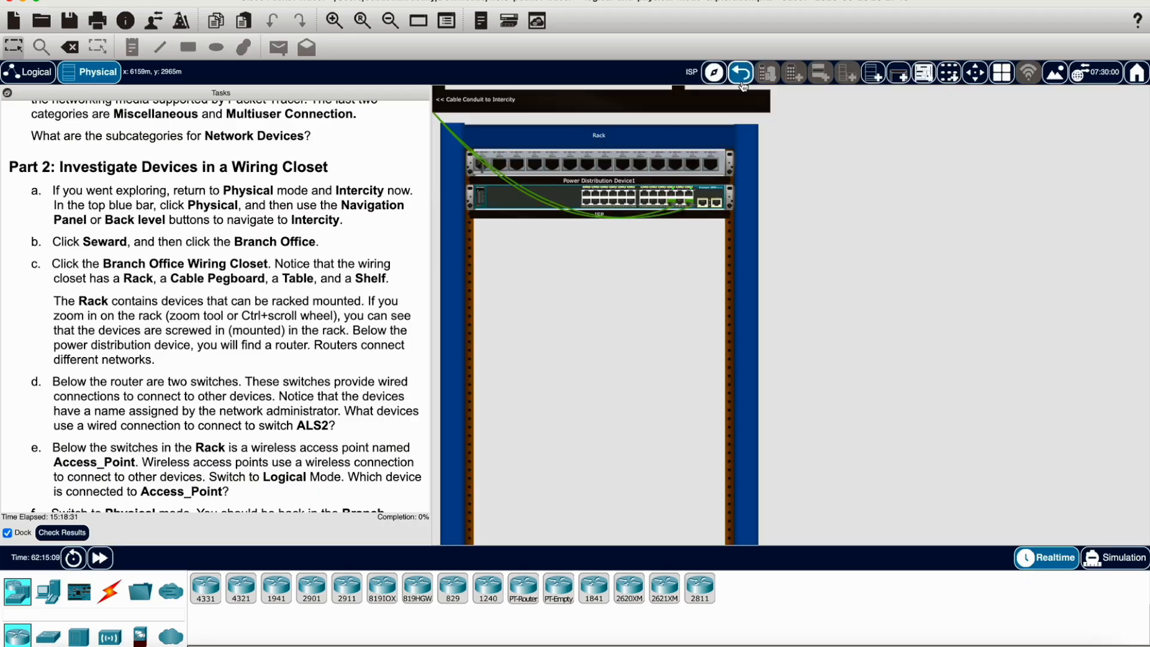
scroll(699, 383, down, 5)
scroll(698, 383, down, 3)
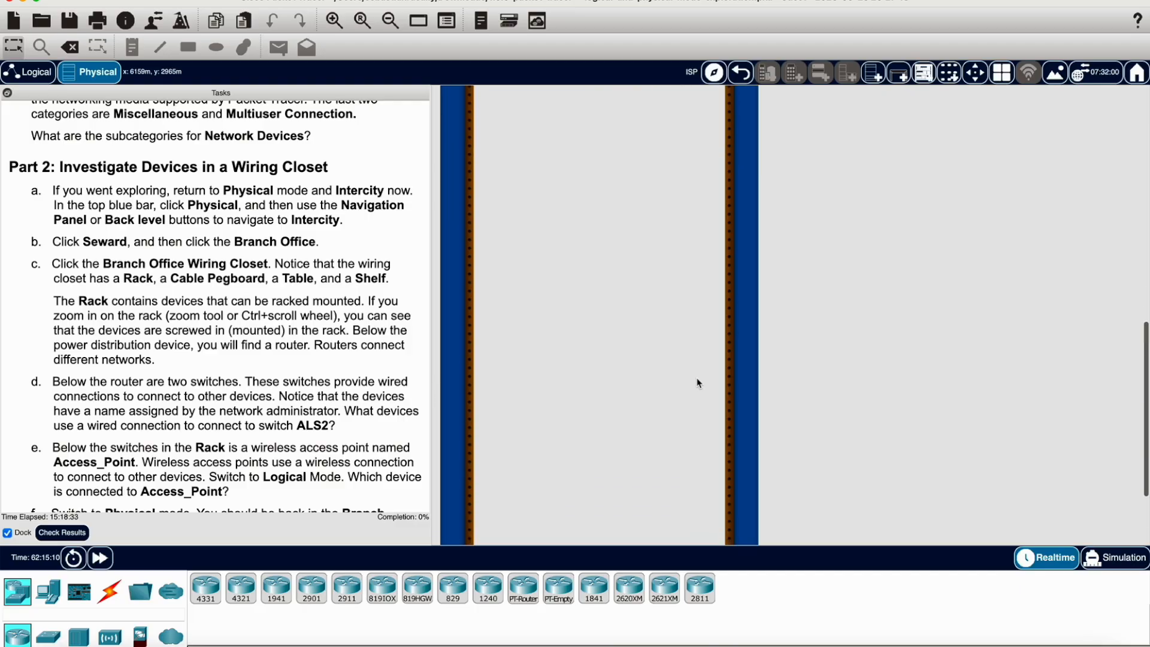
scroll(699, 383, up, 8)
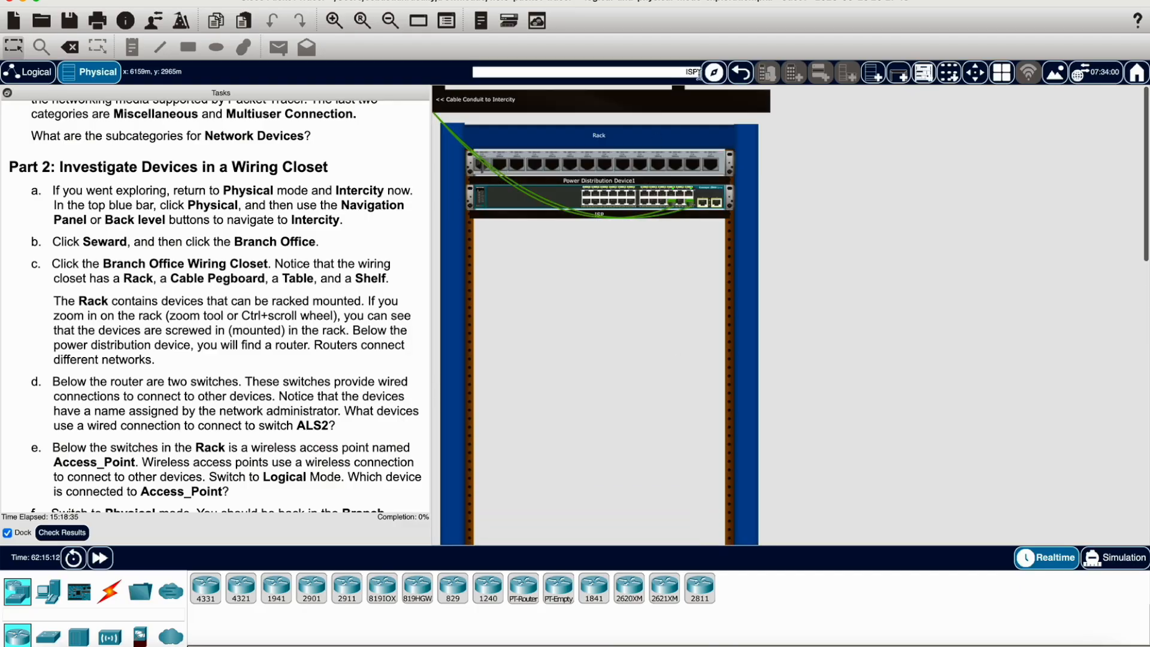
click(743, 76)
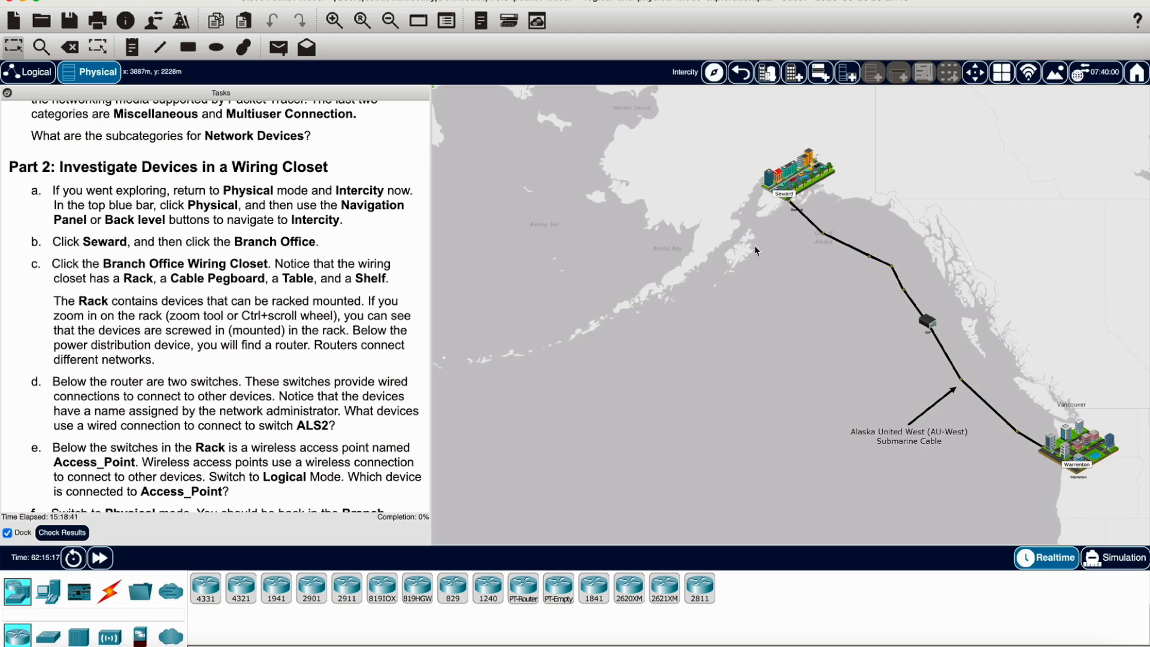
Go into Seward and its Branch Office and open the Branch Office Wiring Closet
click(798, 192)
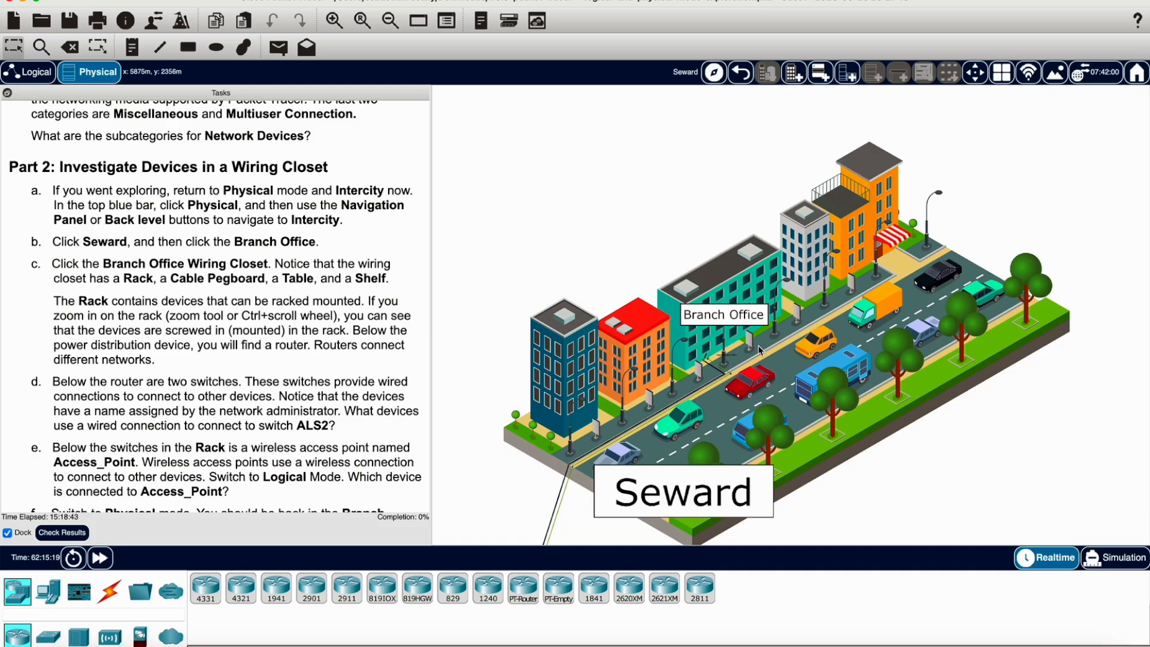
click(719, 312)
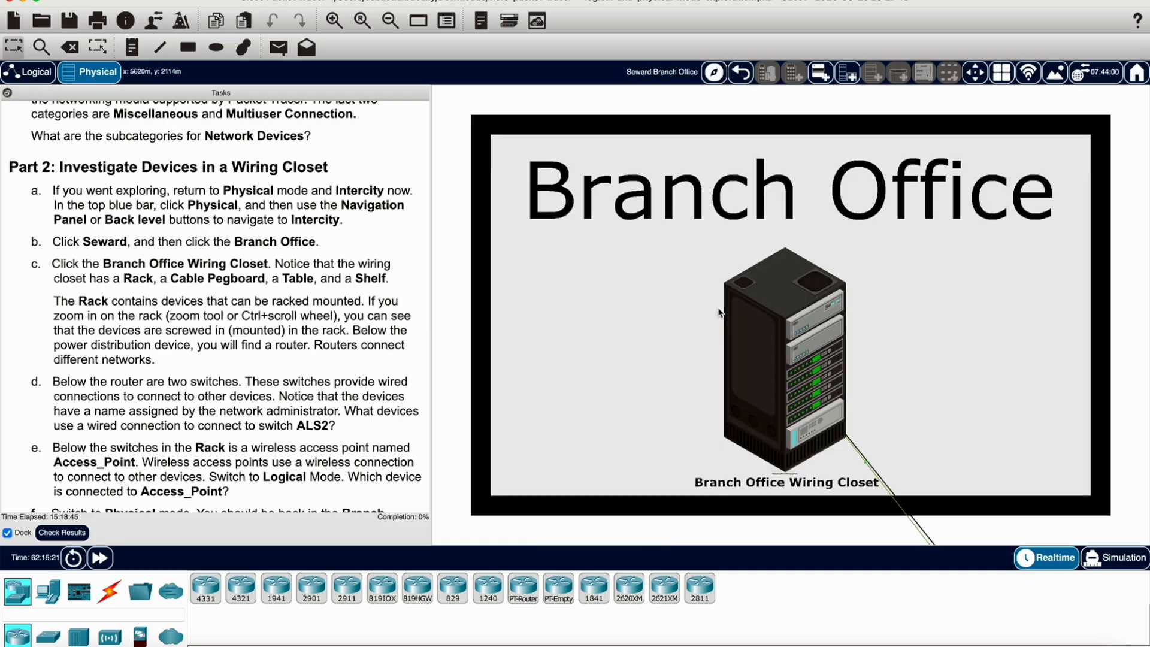
click(744, 313)
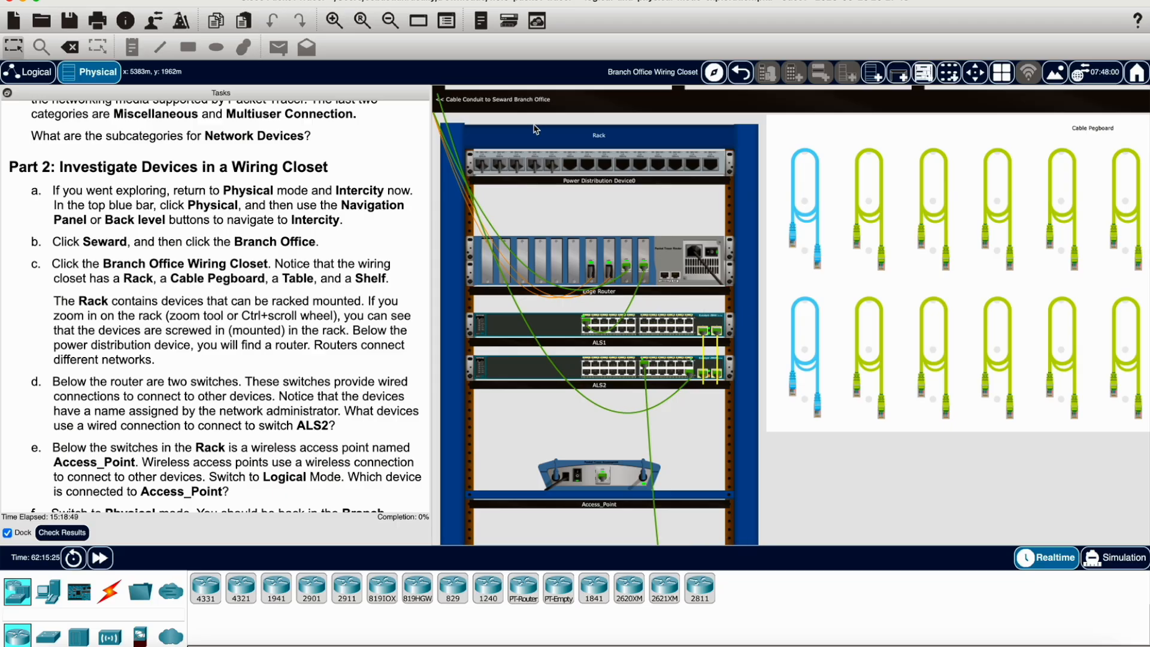
Examine the wiring closet's rack, cable pegboard, table and shelf in a zoomed-out view
click(393, 22)
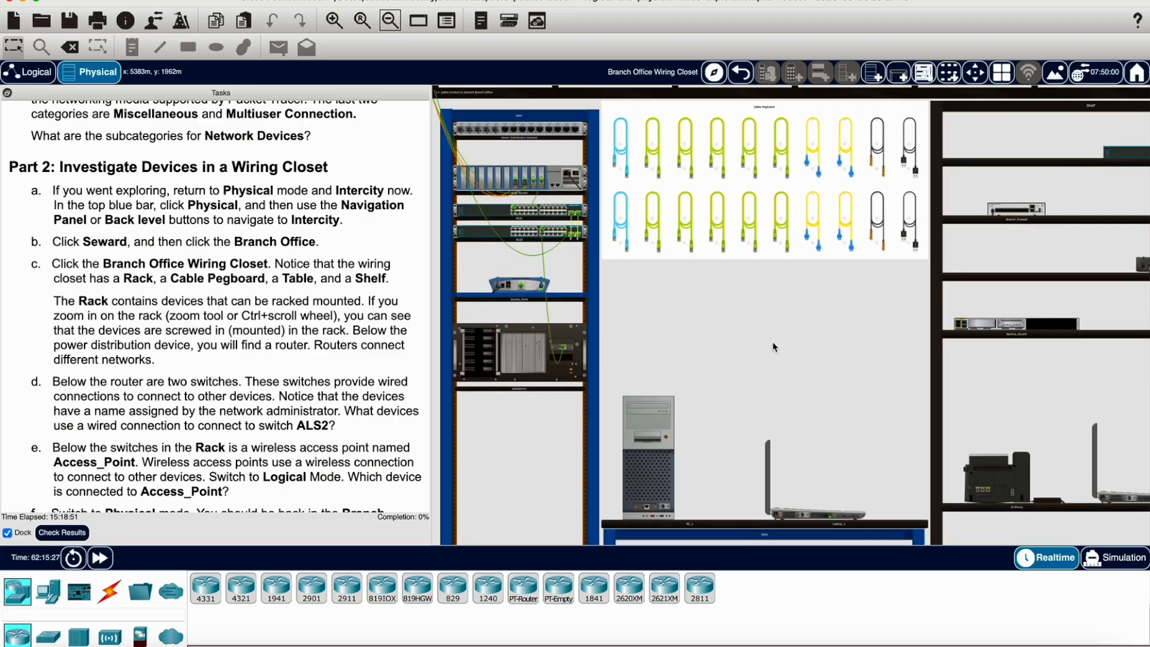
scroll(927, 388, right, 2)
scroll(926, 388, left, 2)
scroll(926, 389, up, 1)
scroll(926, 389, left, 1)
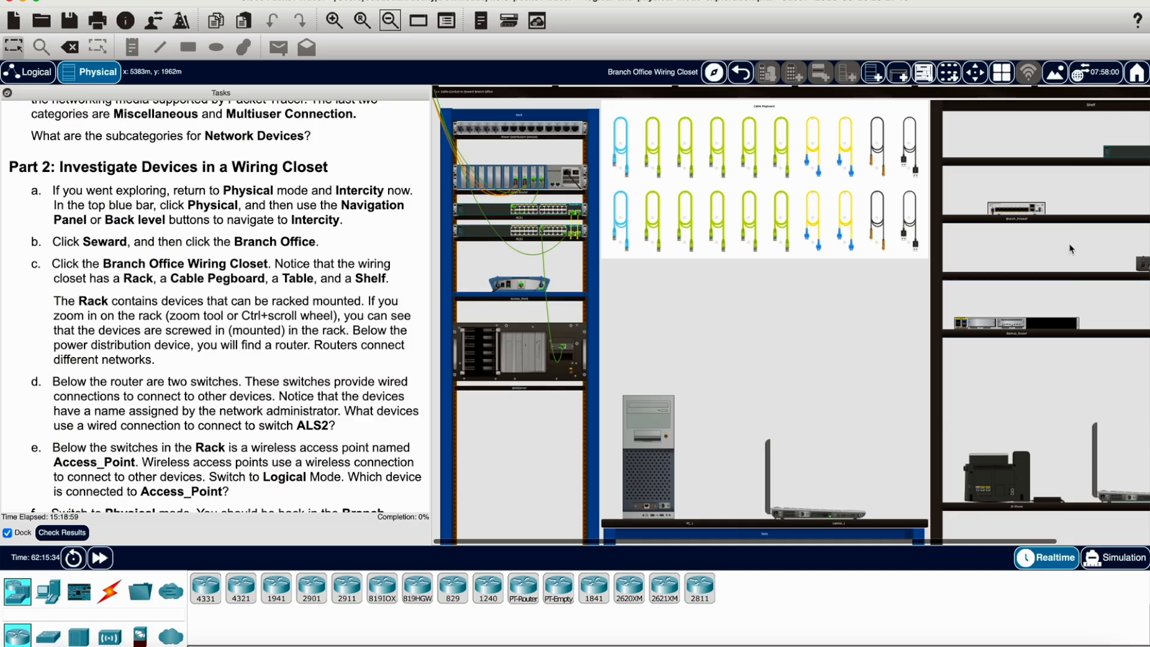
scroll(1018, 167, right, 5)
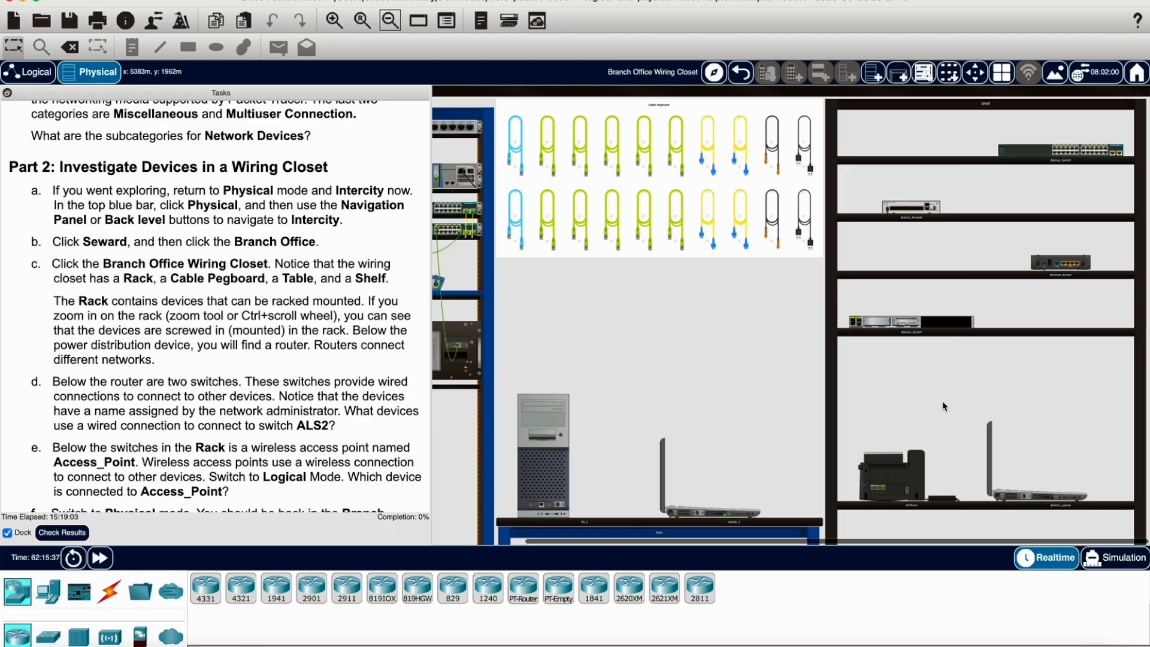
scroll(945, 408, left, 5)
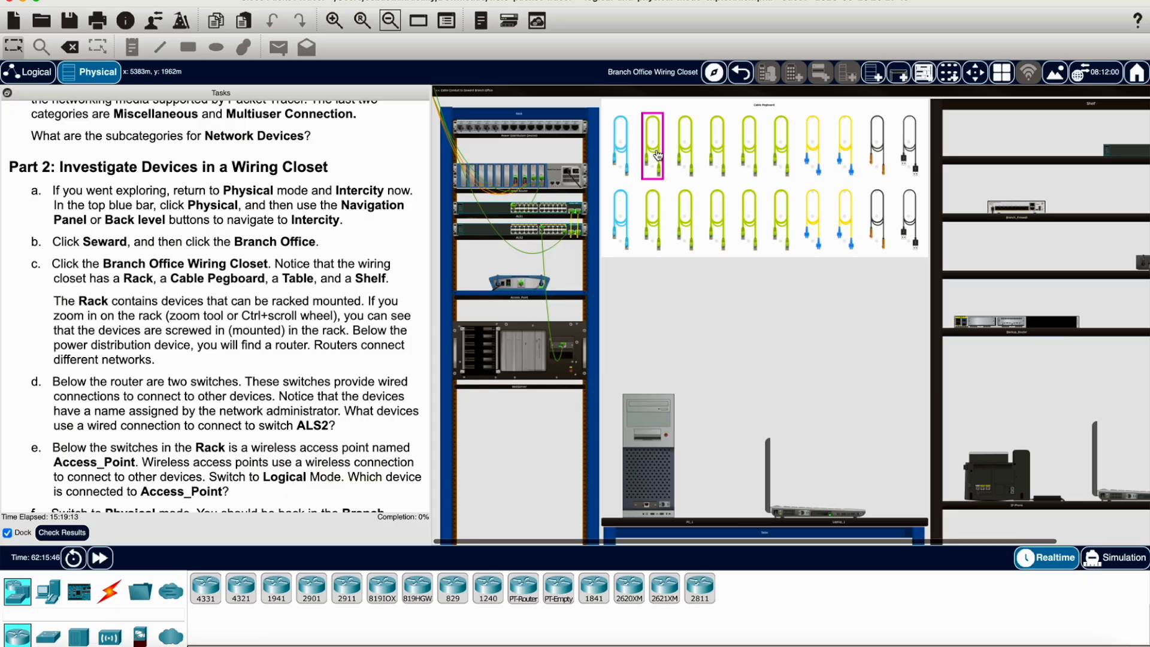
scroll(748, 503, down, 2)
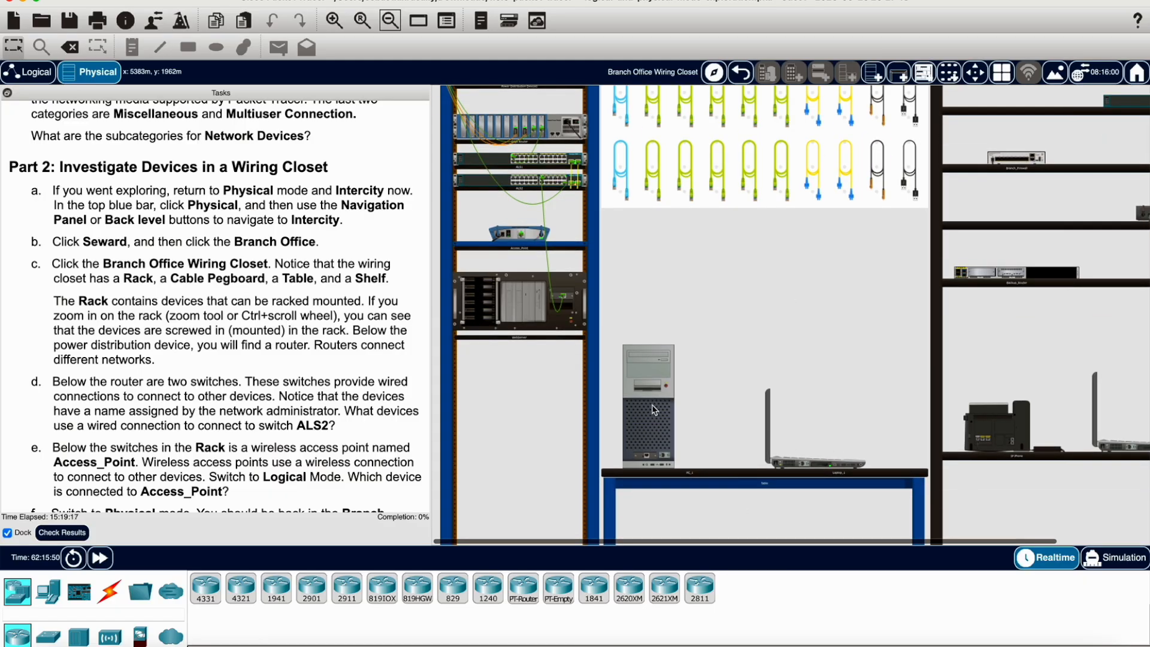
scroll(708, 448, up, 2)
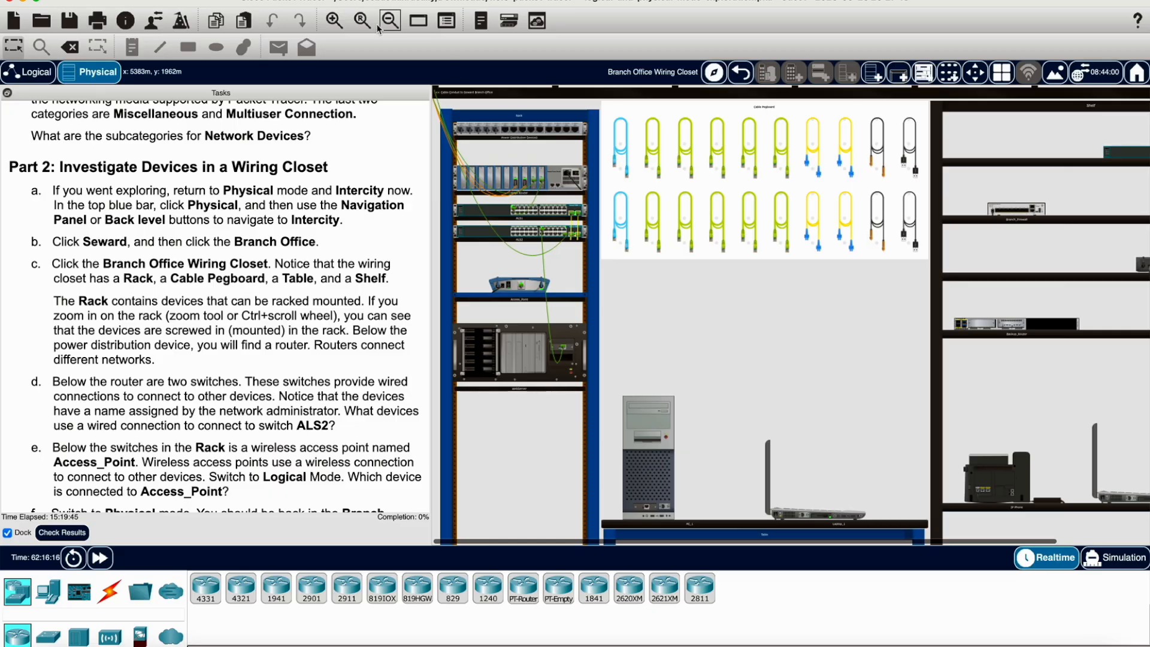
Enlarge the rack and inspect the Edge Router's port details and the cables attached to it
click(334, 20)
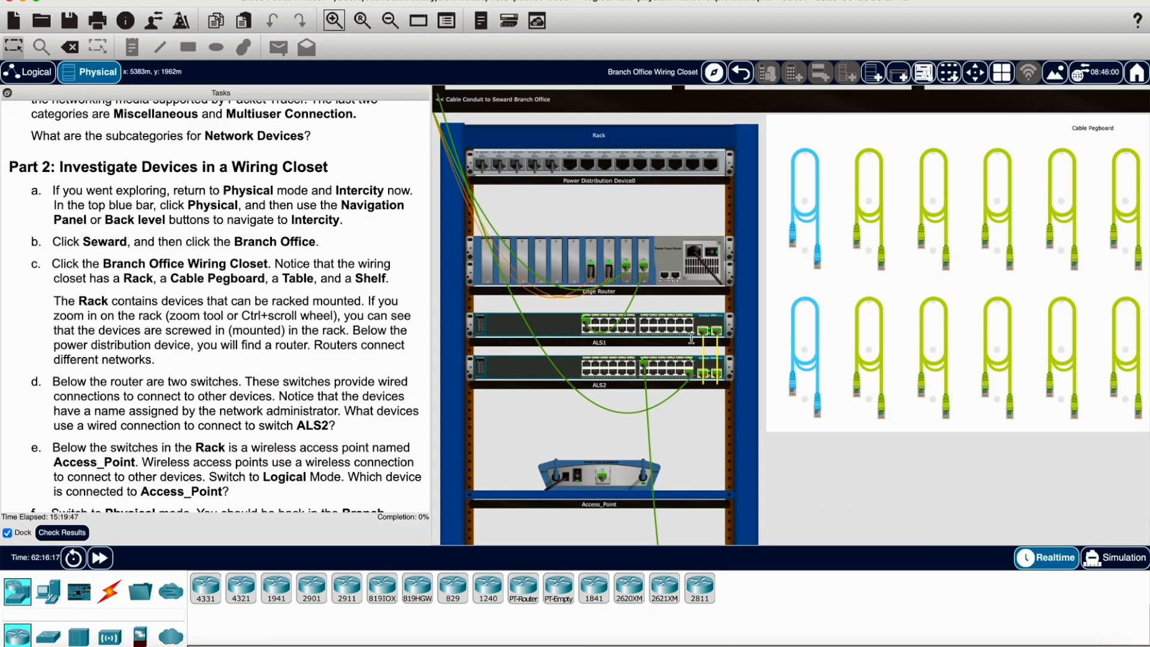
scroll(689, 358, down, 1)
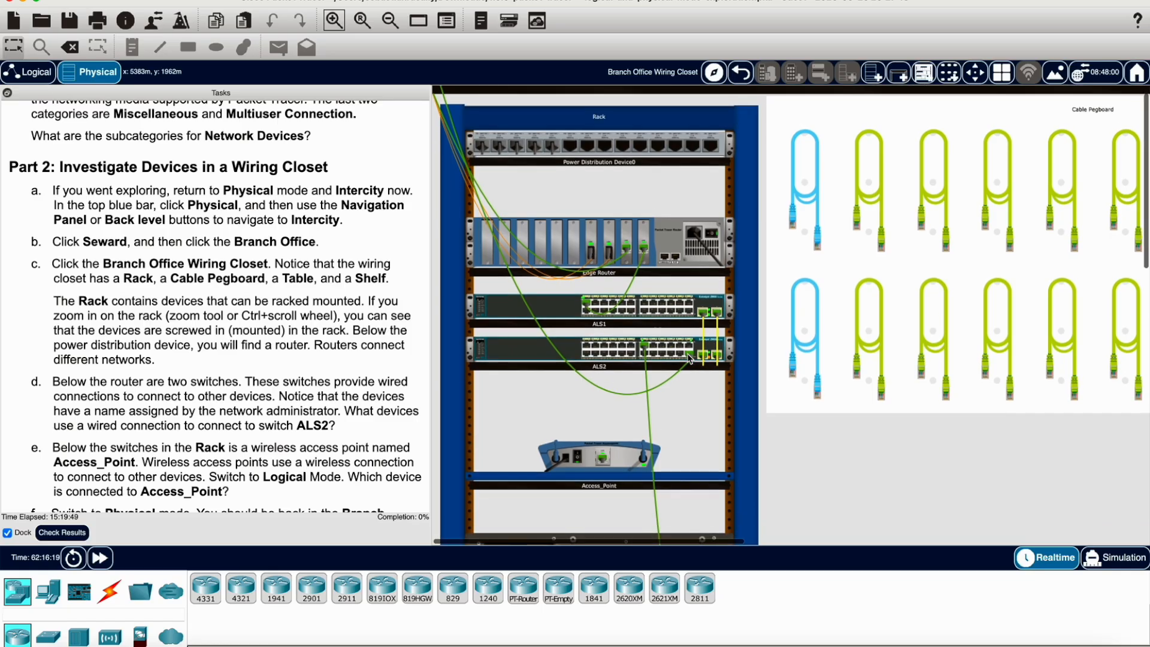
click(335, 21)
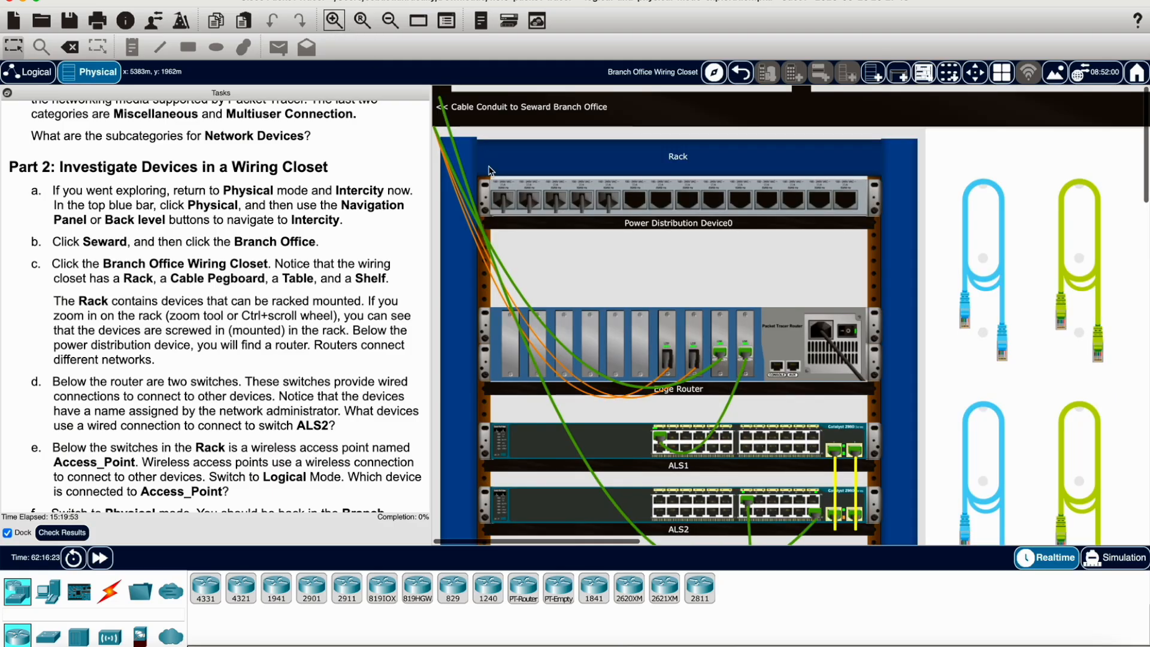
scroll(672, 289, down, 1)
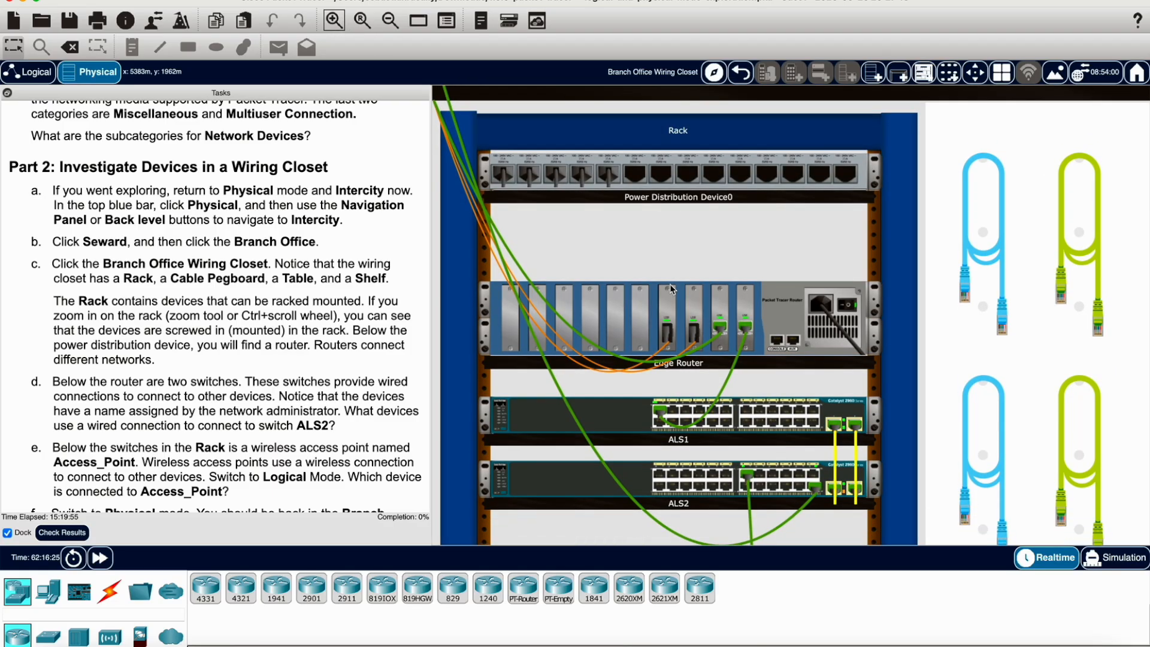
scroll(670, 289, down, 2)
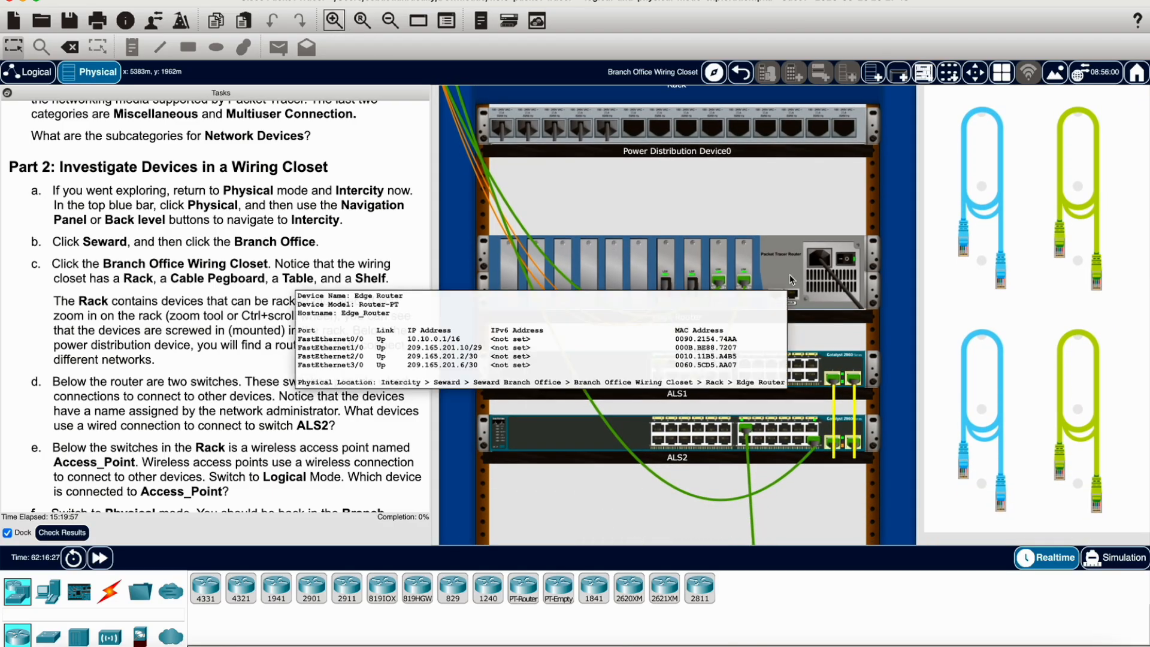
mouse_move(709, 291)
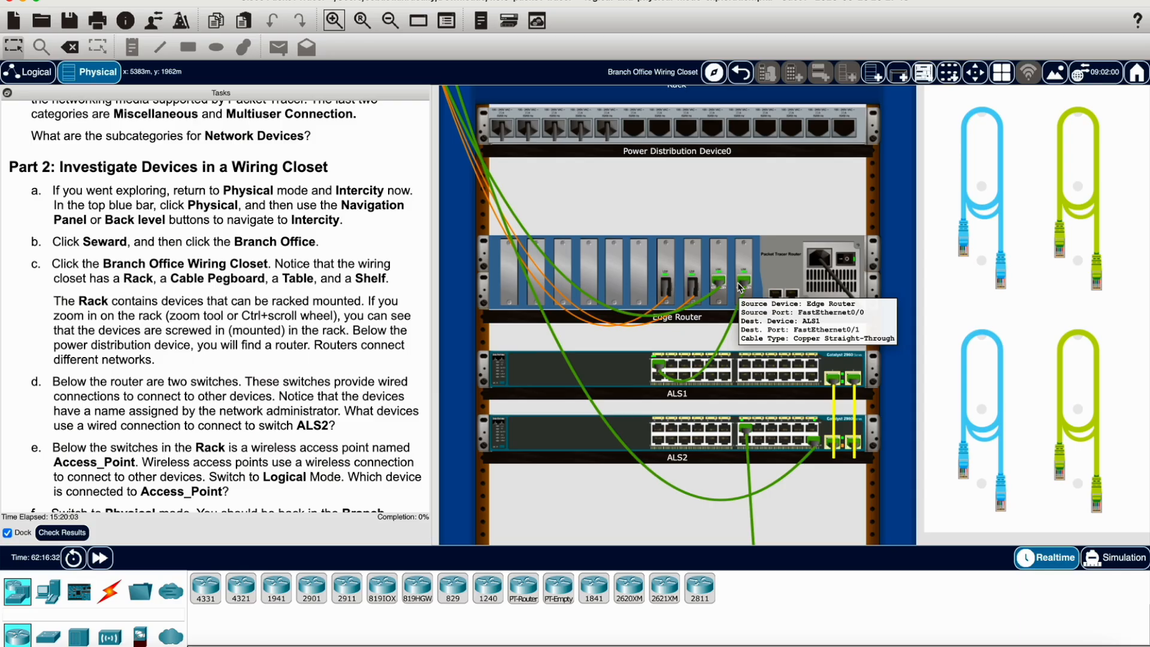
mouse_move(699, 254)
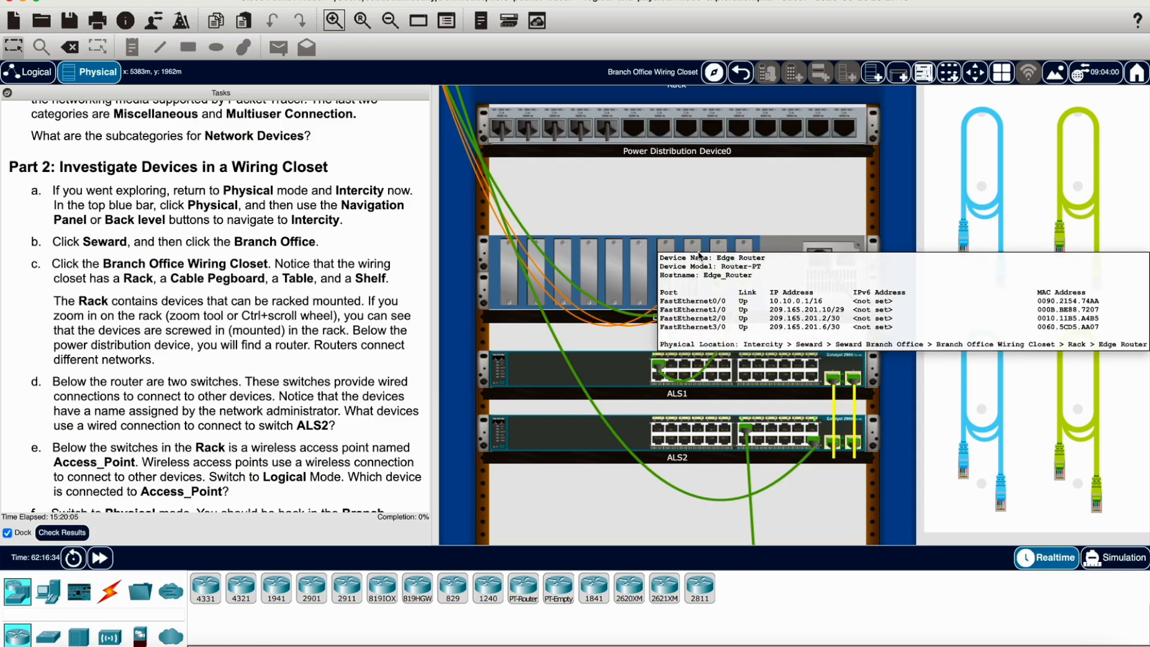
mouse_move(654, 322)
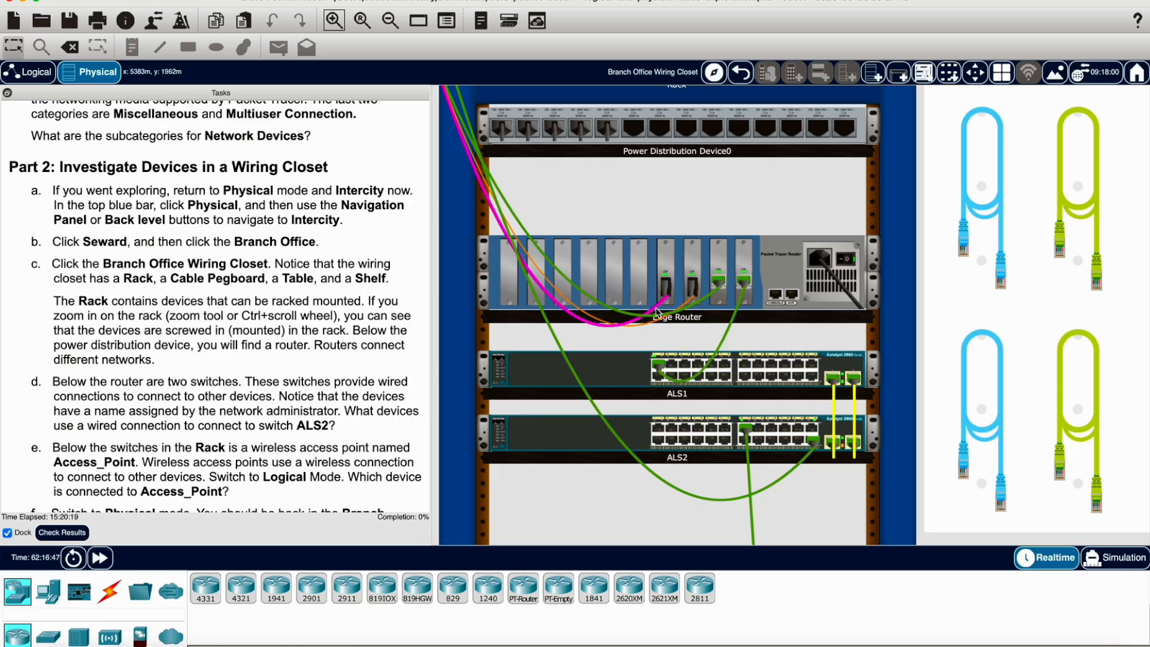
mouse_move(656, 312)
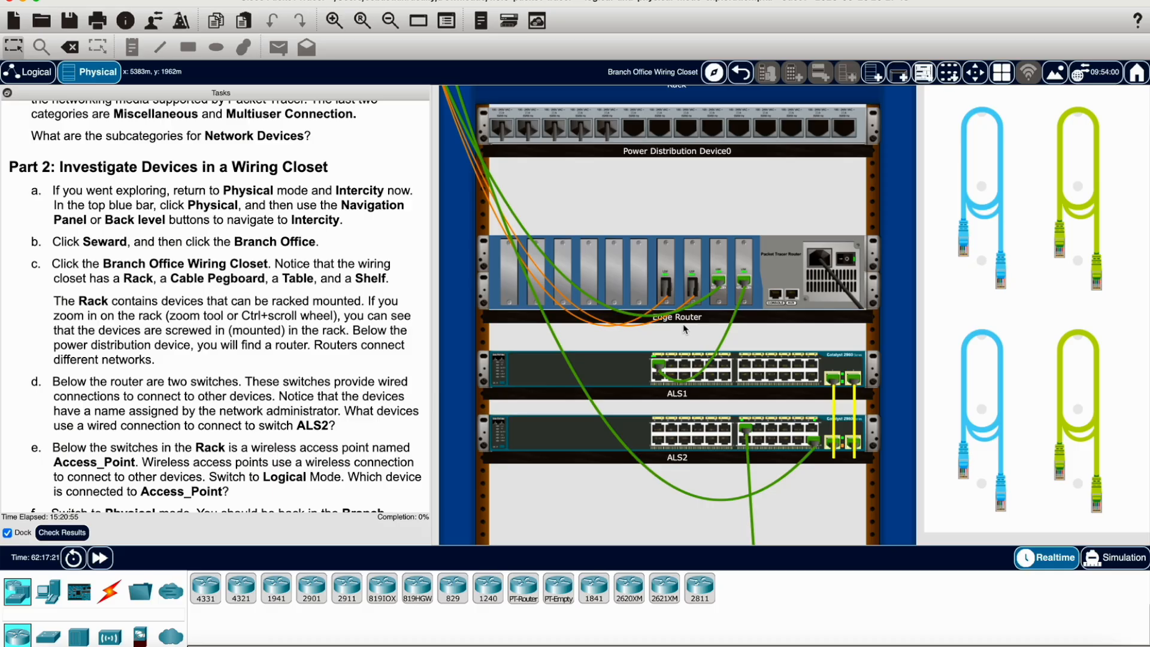
mouse_move(710, 302)
Inspect switch ALS1 by viewing its physical device window, closing it and reading its port summary
mouse_move(649, 368)
click(670, 370)
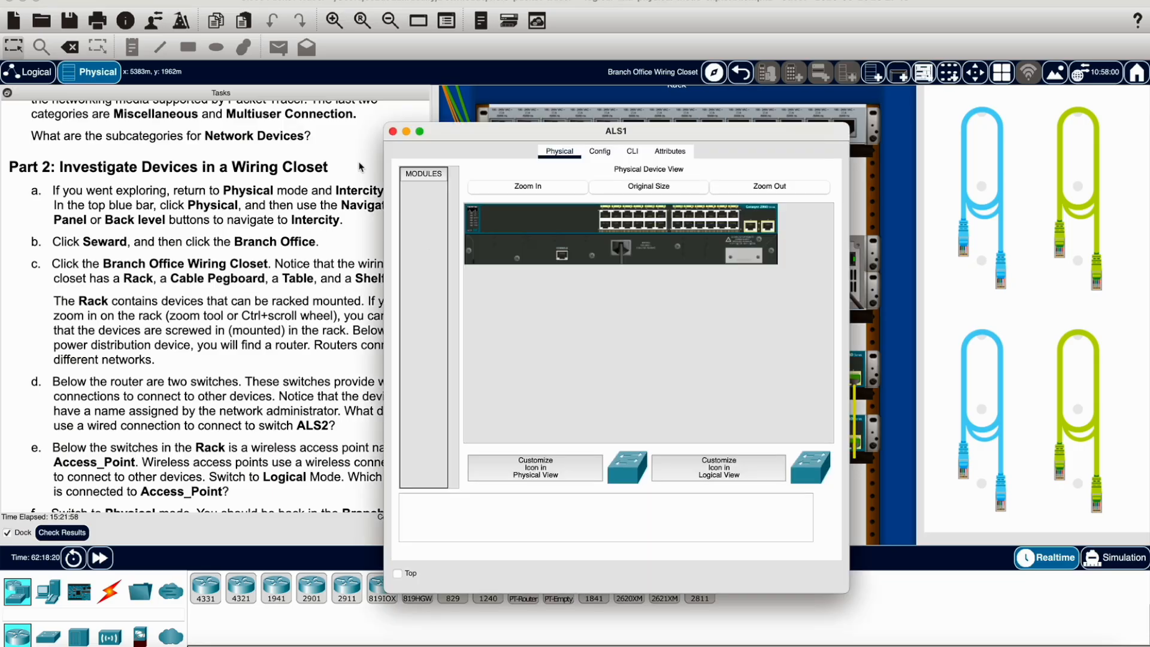
click(392, 132)
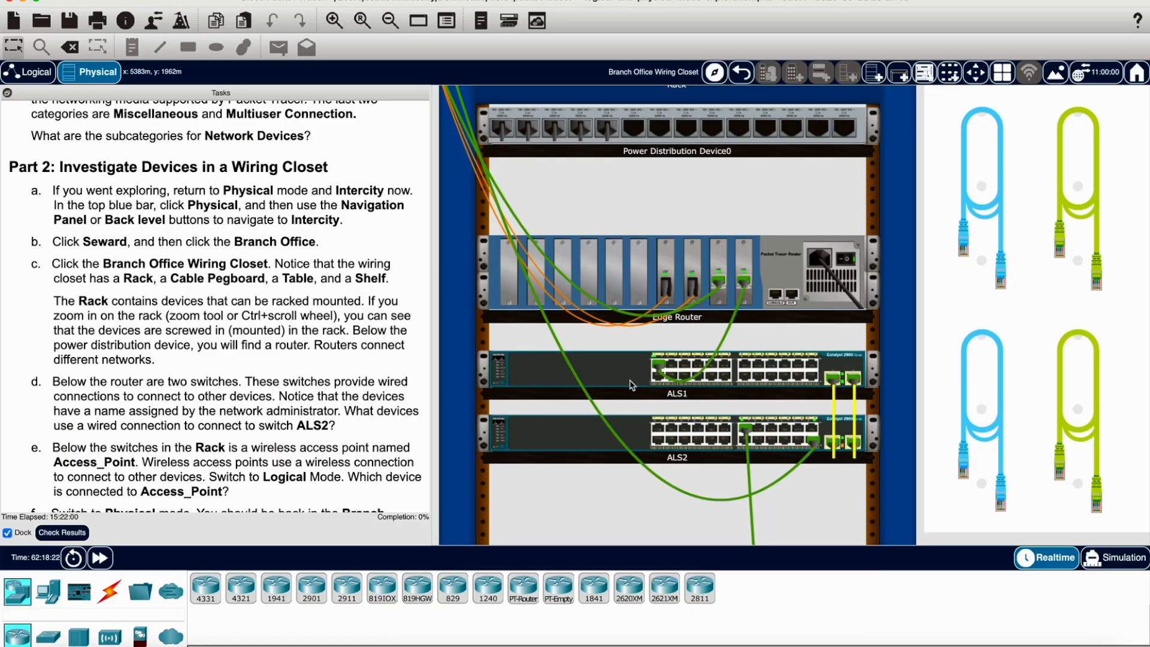
mouse_move(644, 379)
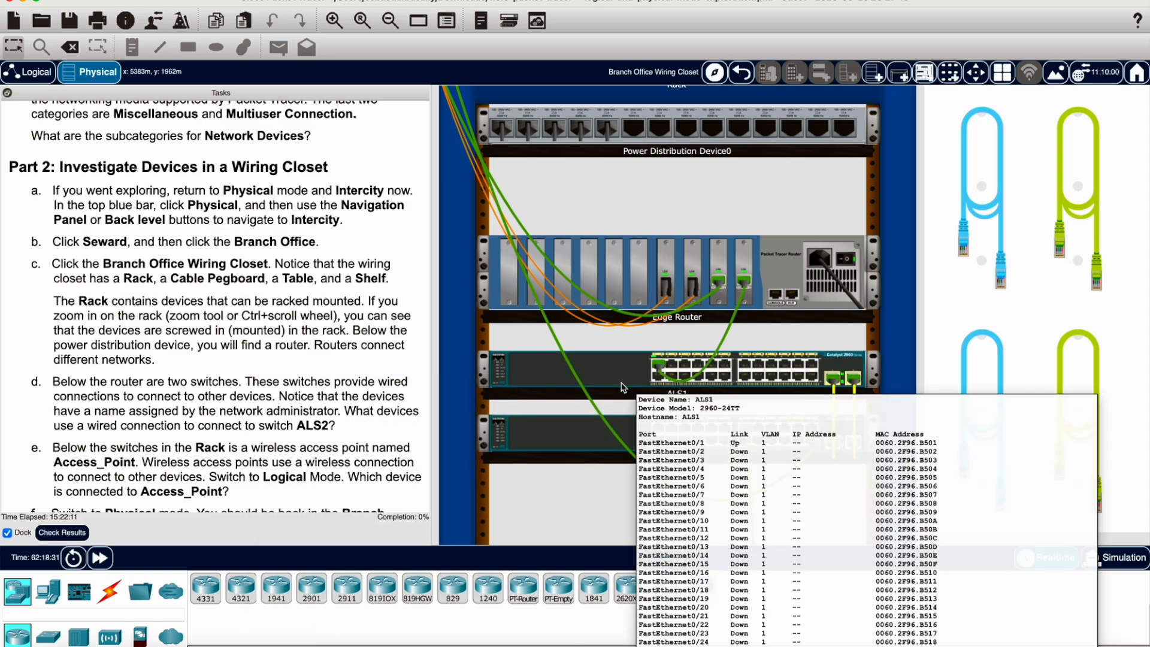
Check the cable details on switch ALS2's ports to identify which devices are wired to it
scroll(647, 406, down, 1)
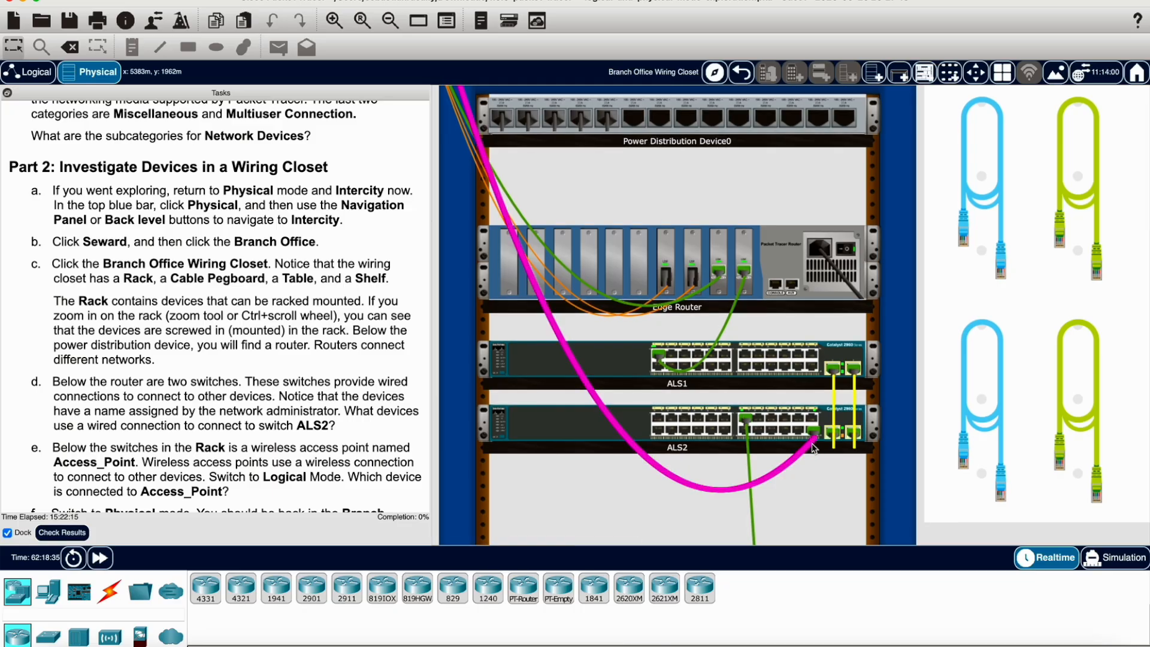
mouse_move(813, 447)
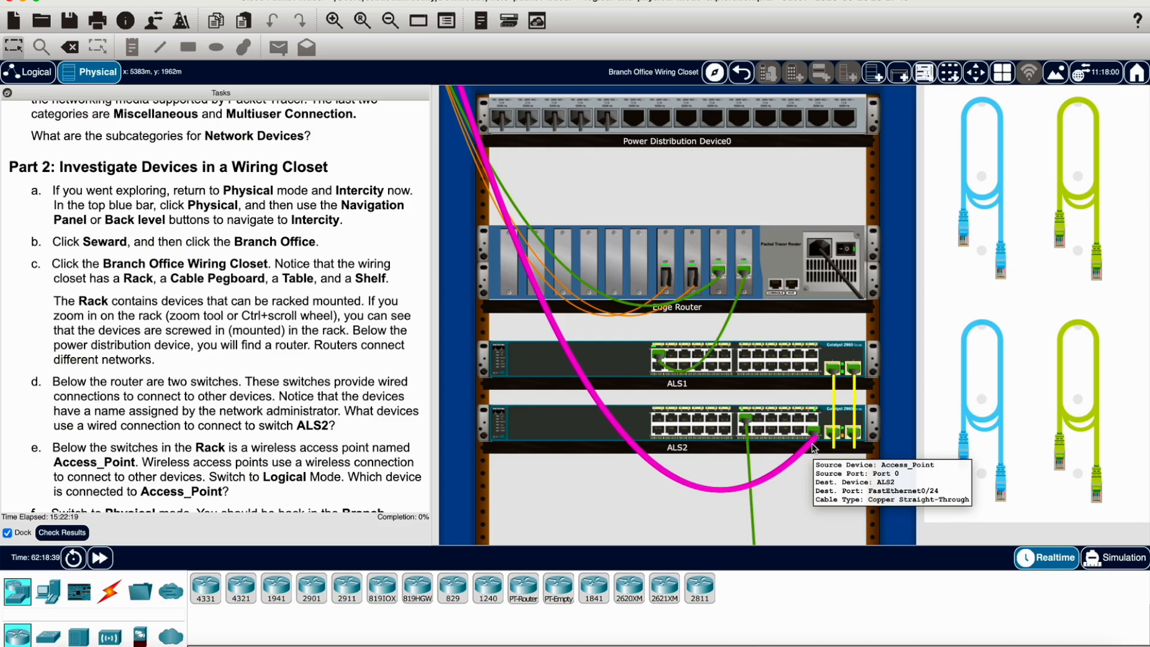
scroll(812, 444, down, 3)
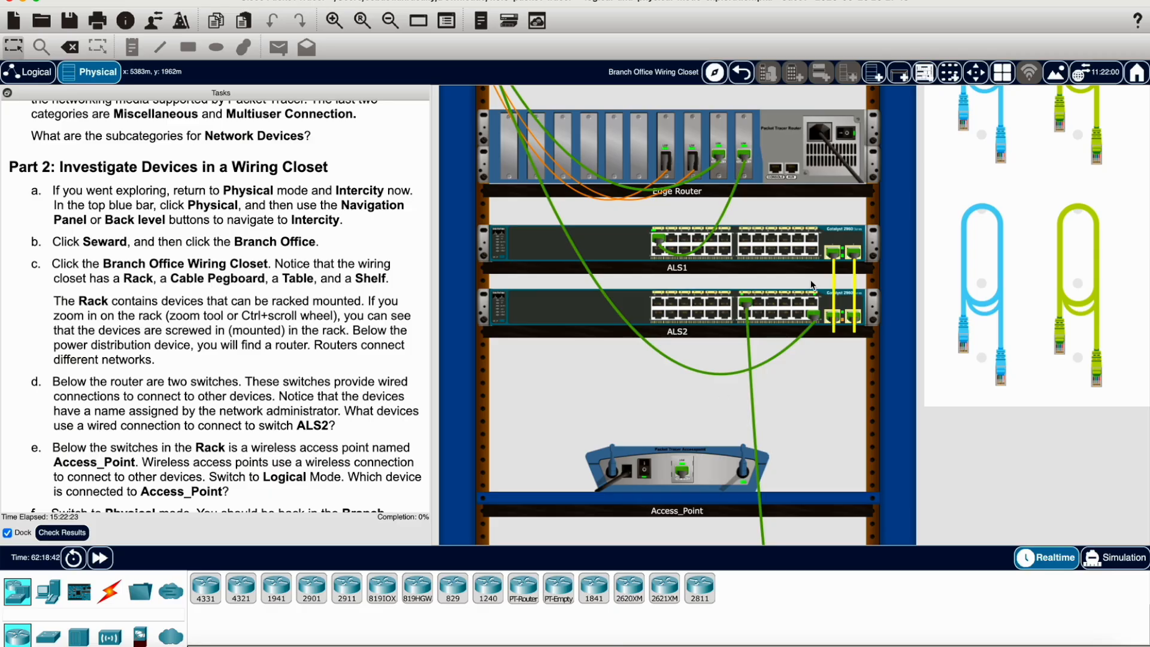
mouse_move(813, 327)
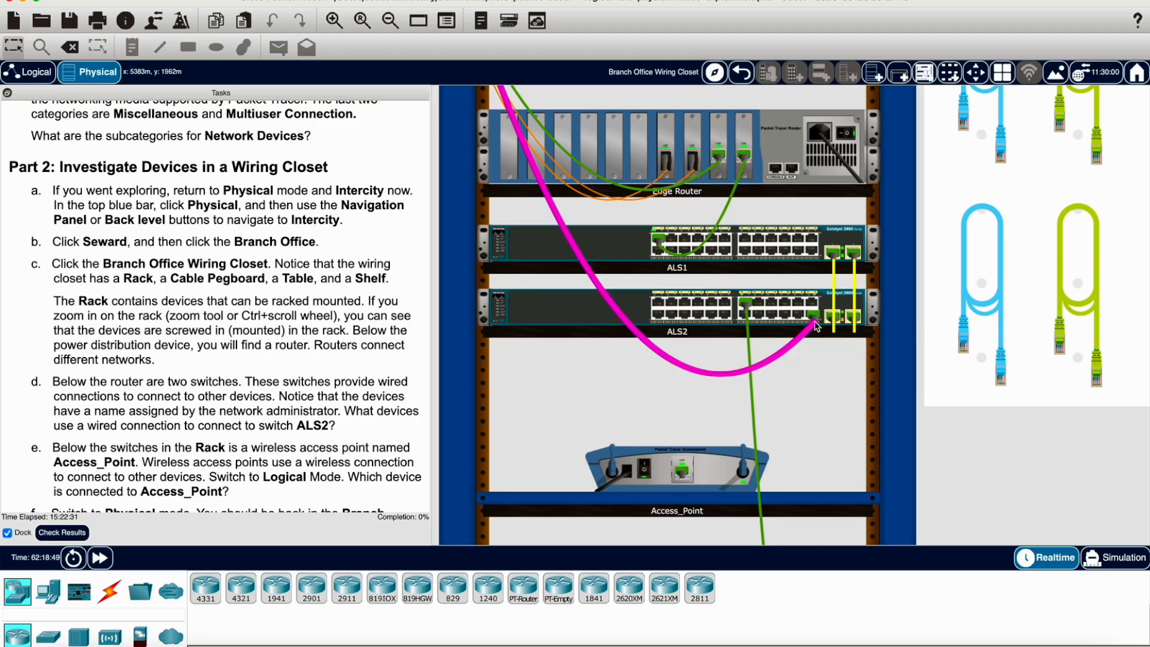
mouse_move(745, 308)
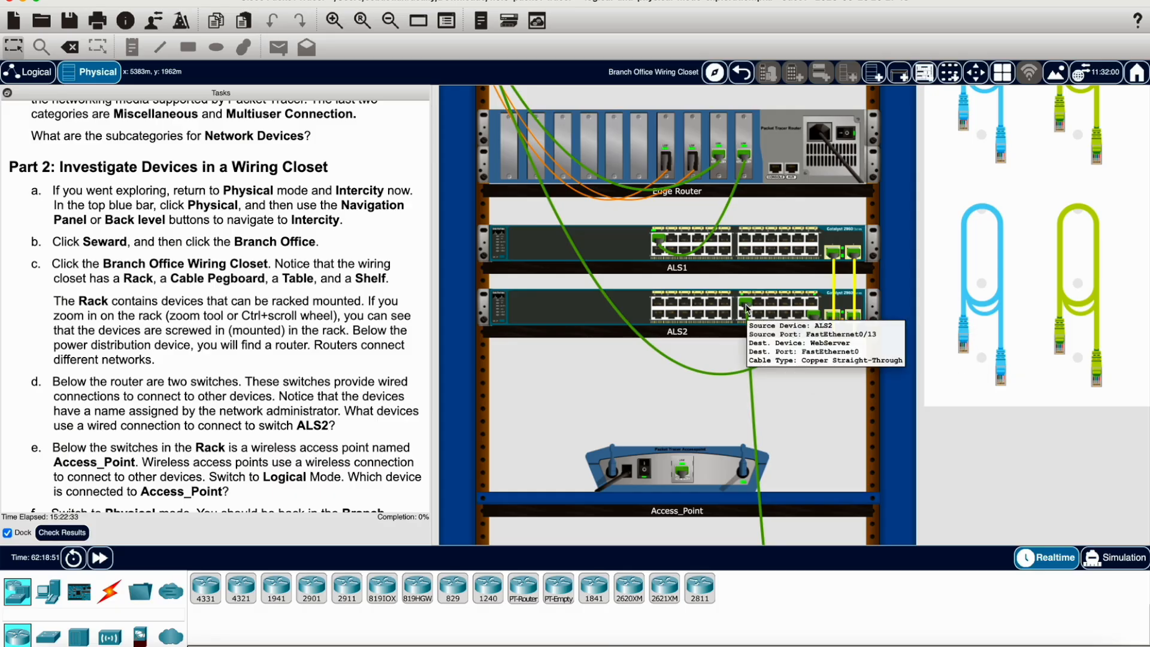
scroll(745, 307, down, 1)
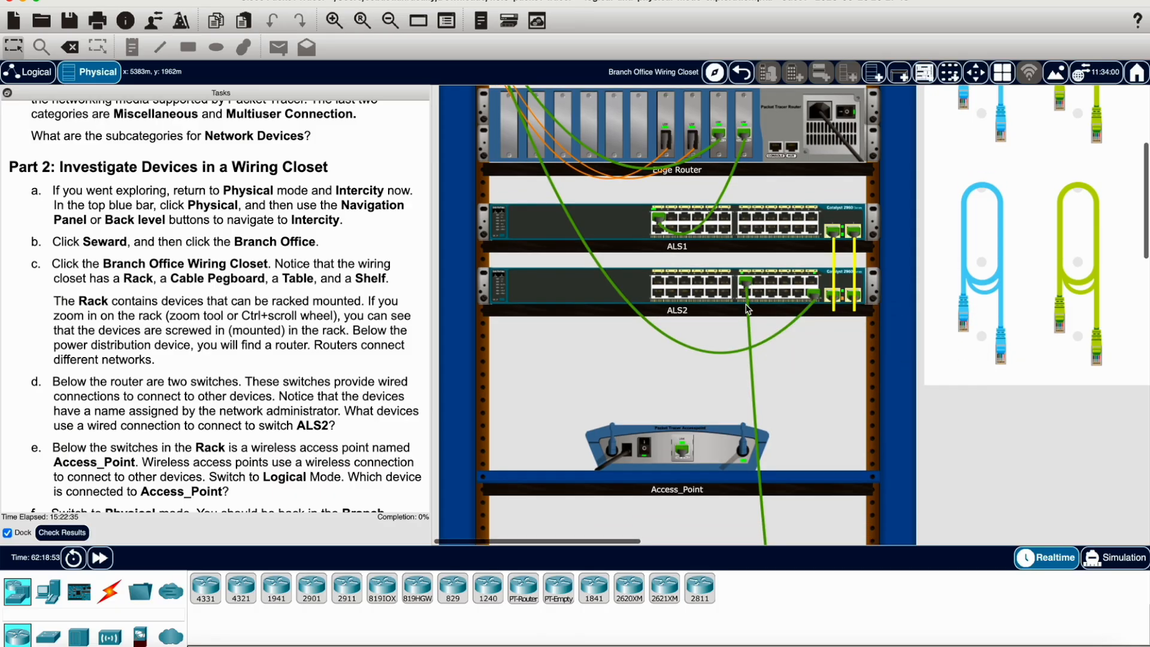
scroll(747, 308, down, 3)
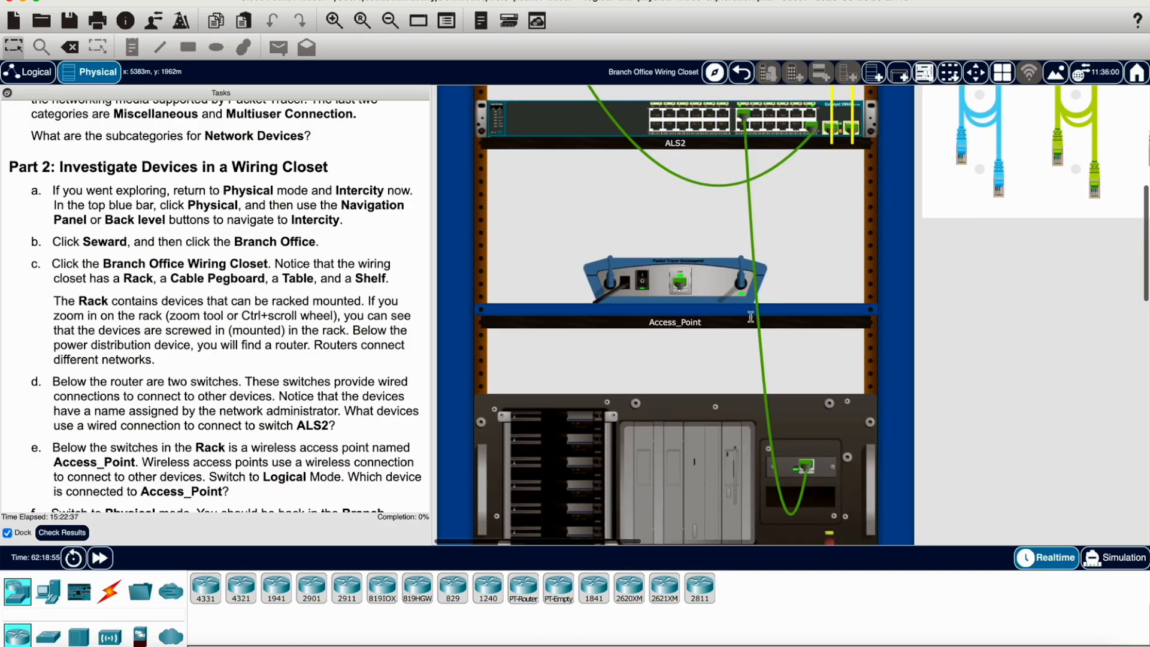
scroll(747, 308, up, 5)
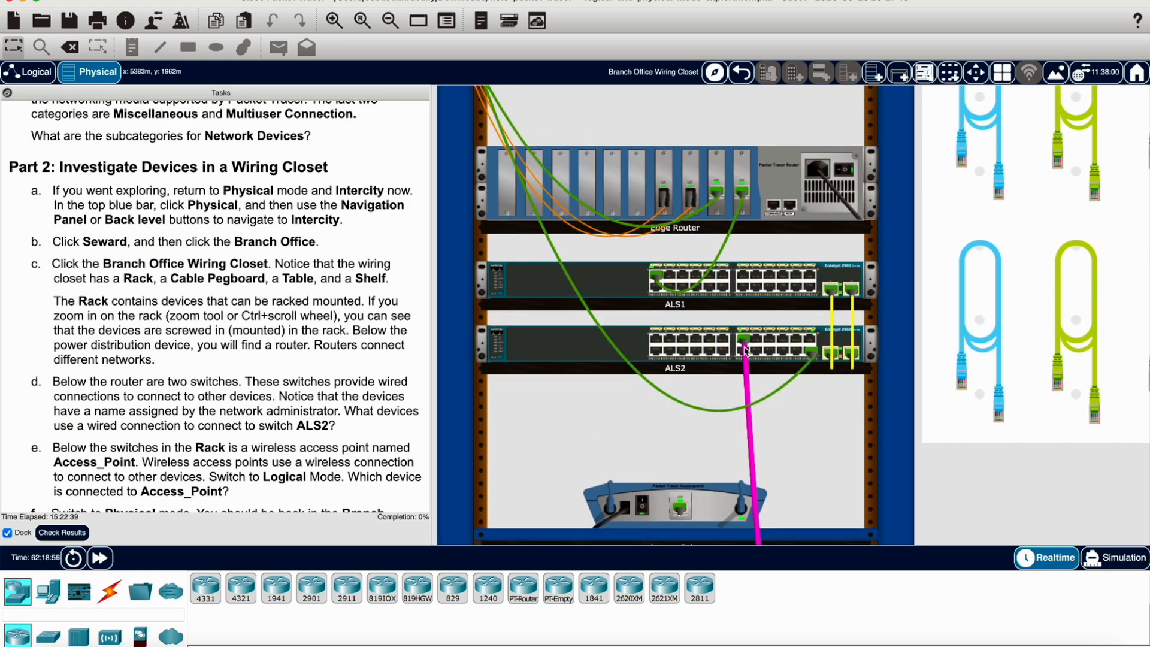
mouse_move(744, 350)
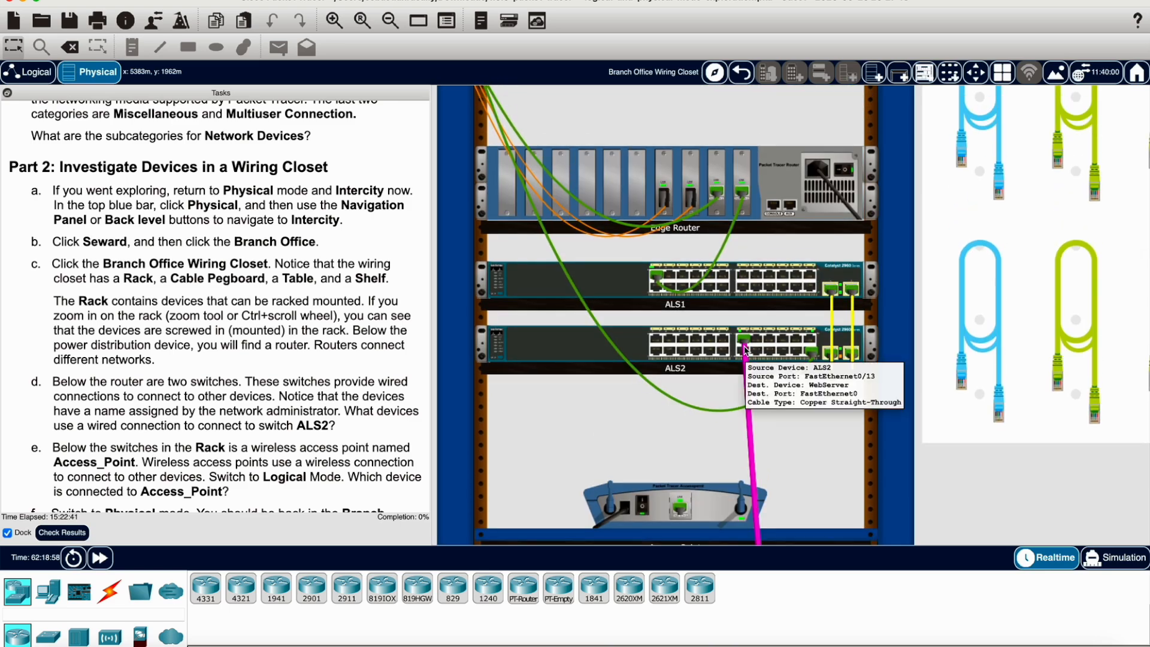
Trace the copper cable from switch ALS2's FastEthernet0/13 port down to the WebServer in the rack
scroll(778, 429, down, 2)
scroll(778, 429, down, 5)
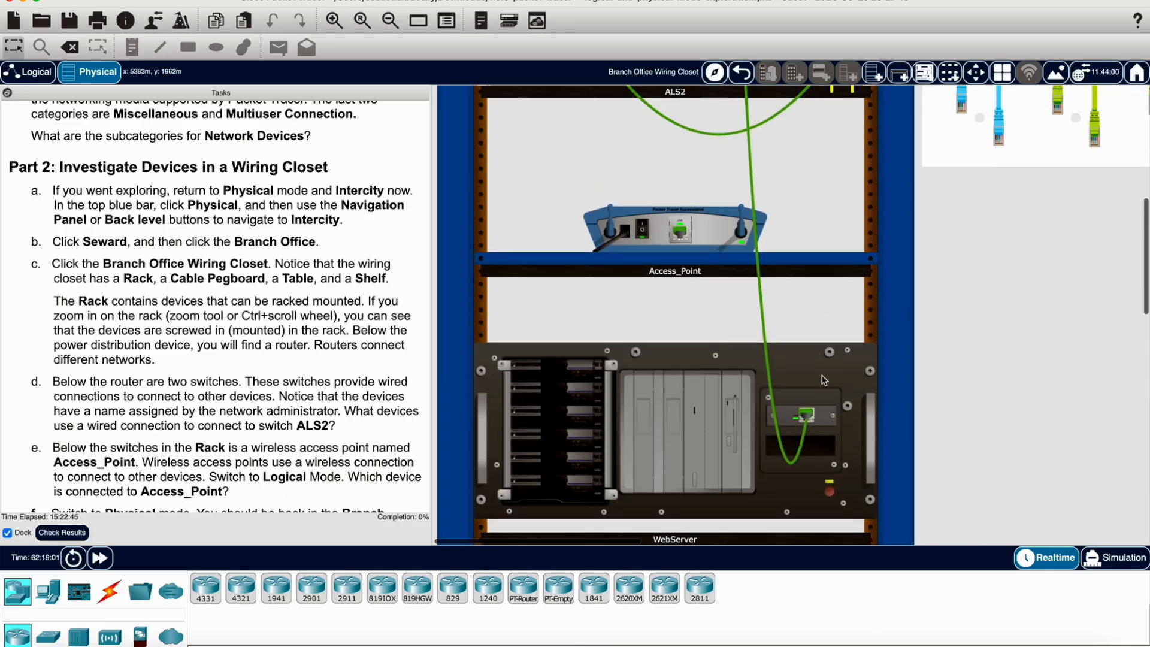
mouse_move(826, 380)
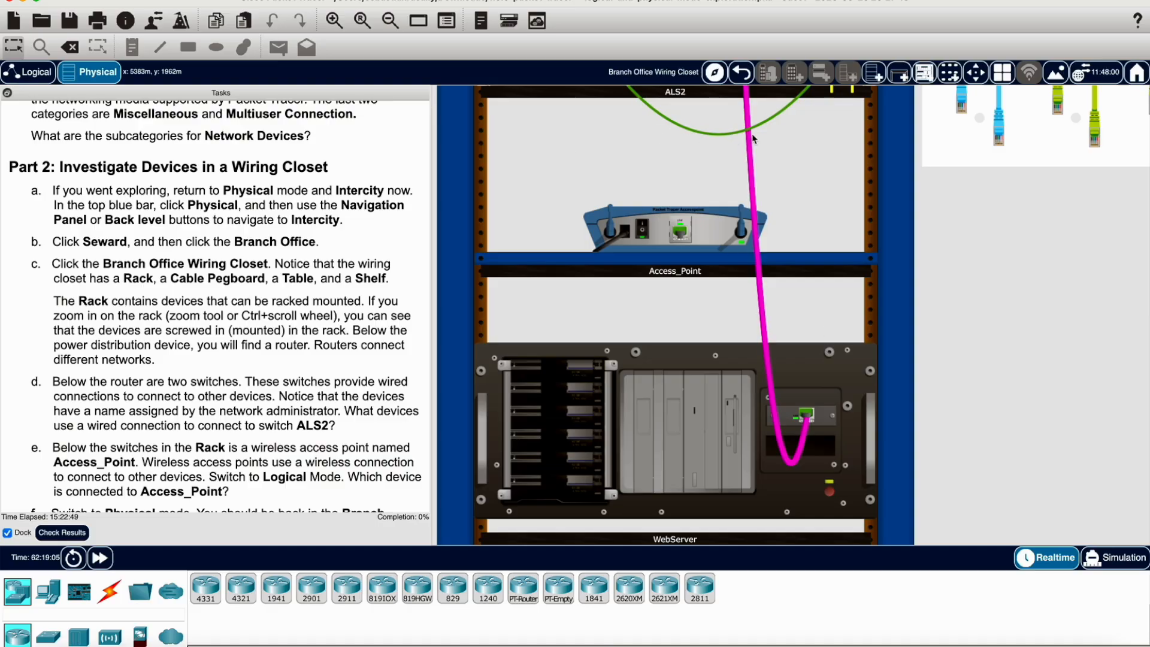
Inspect the Edge Router's port details and the cables linking switches ALS1 and ALS2 in the upper part of the rack
click(389, 27)
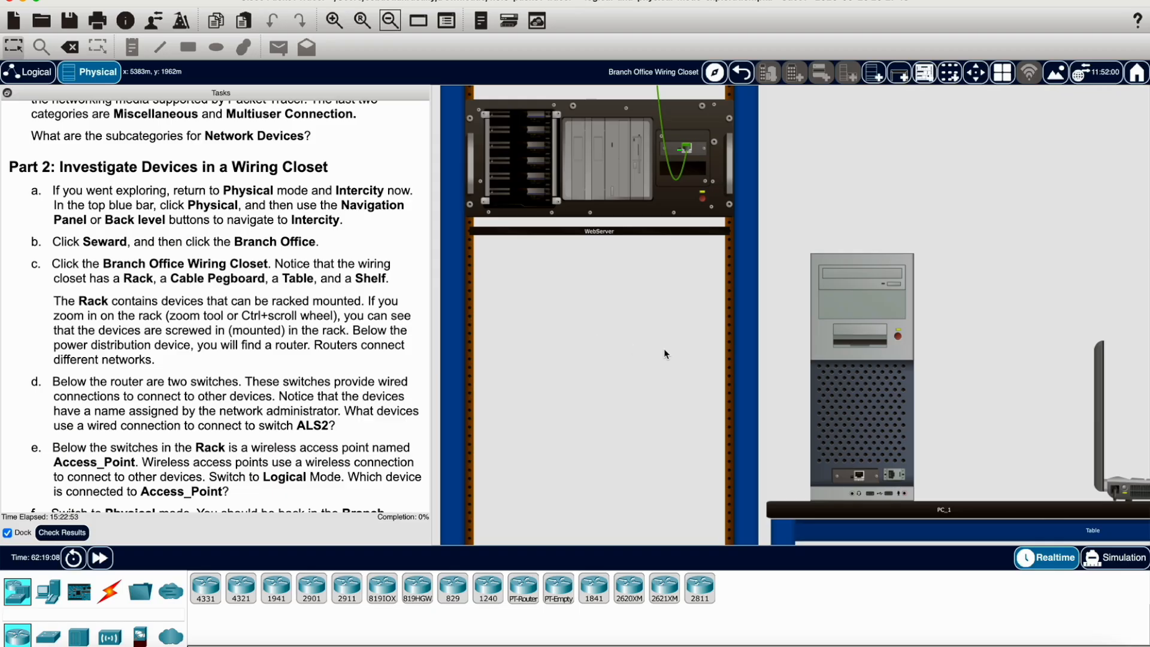
scroll(664, 352, up, 10)
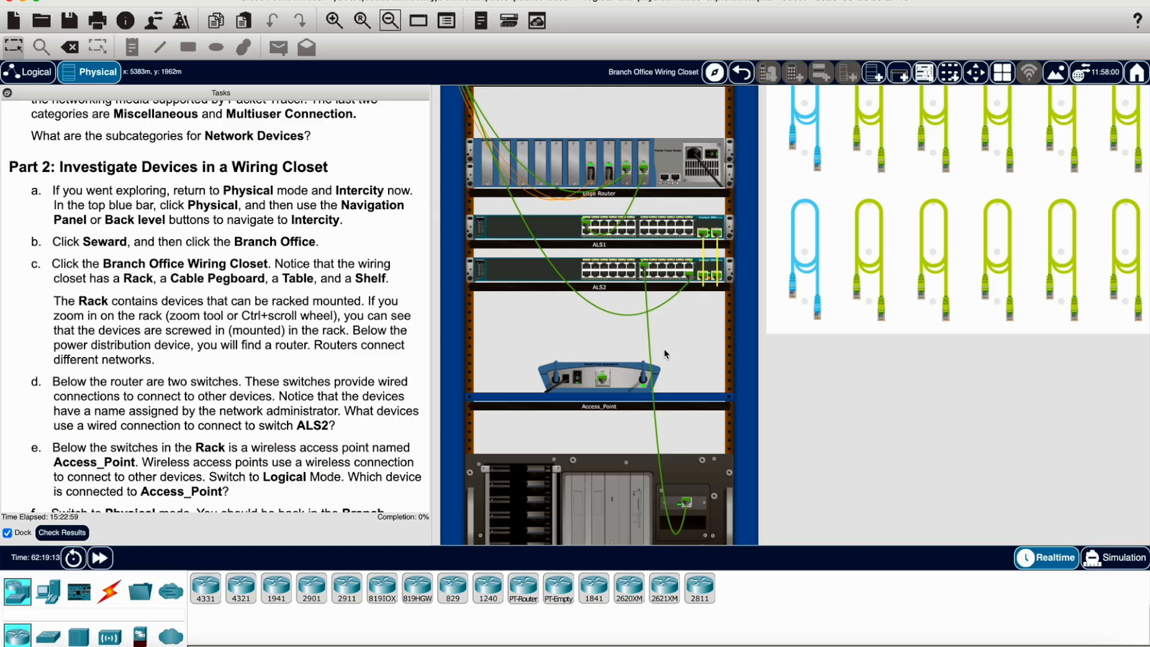
scroll(676, 235, up, 3)
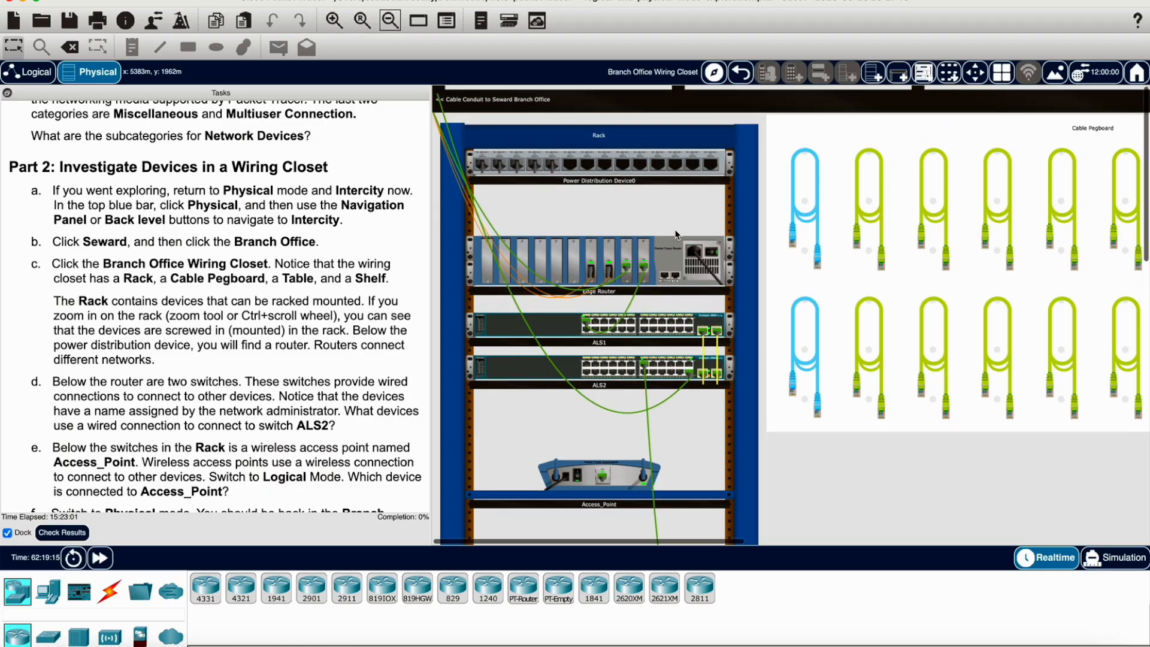
click(390, 20)
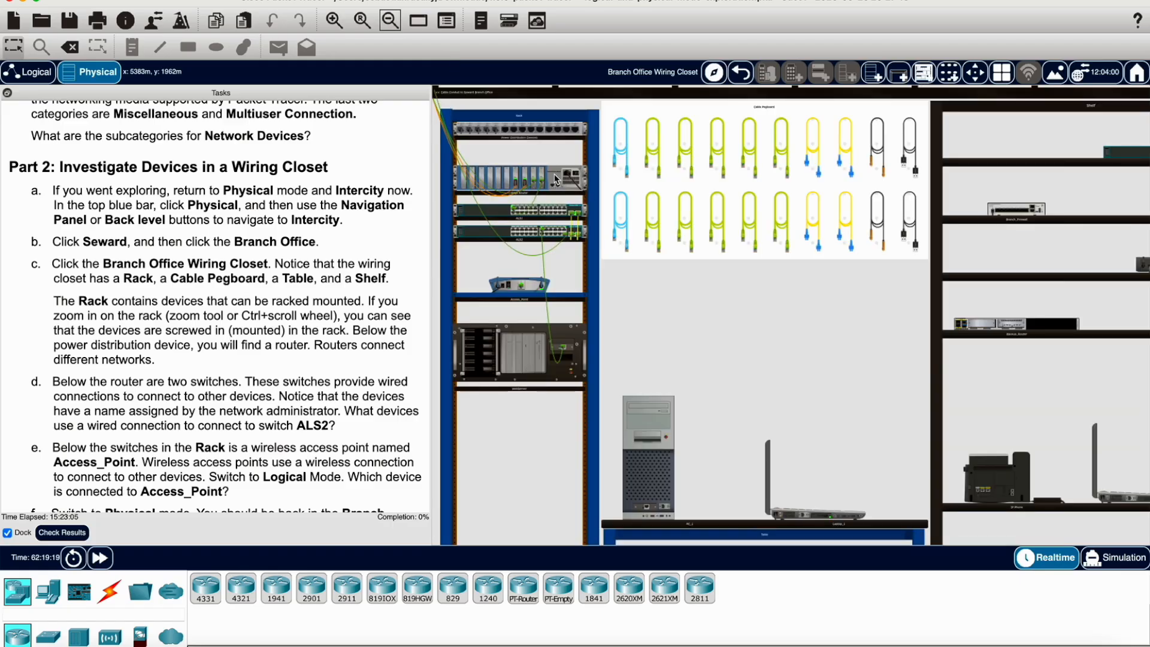
mouse_move(555, 178)
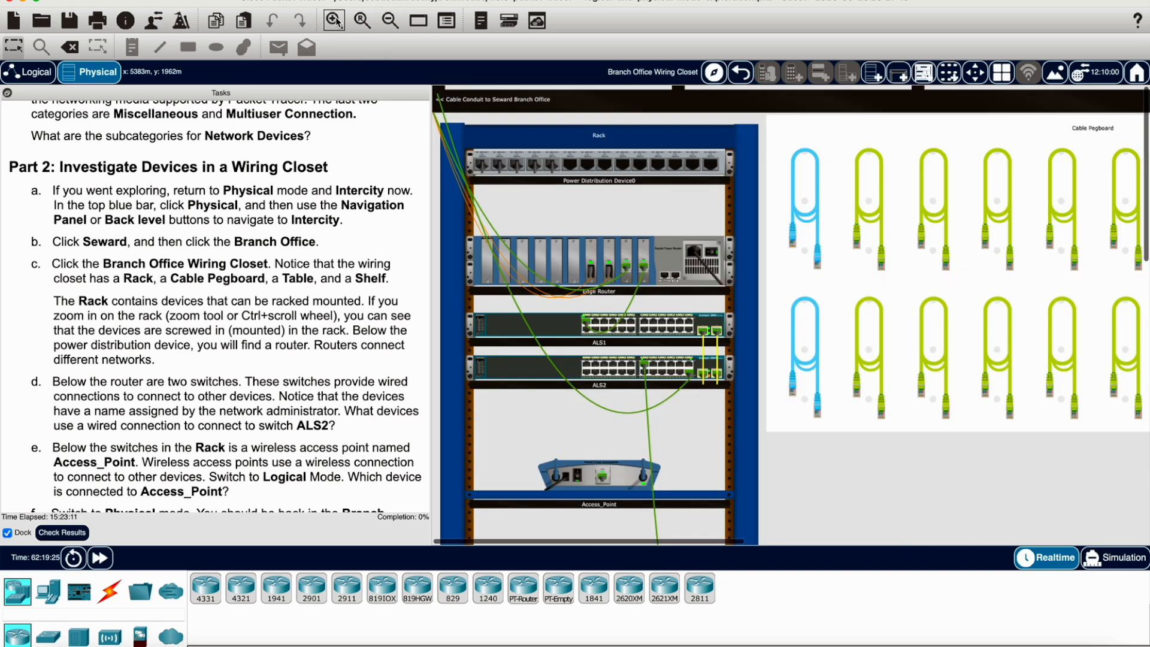
click(334, 21)
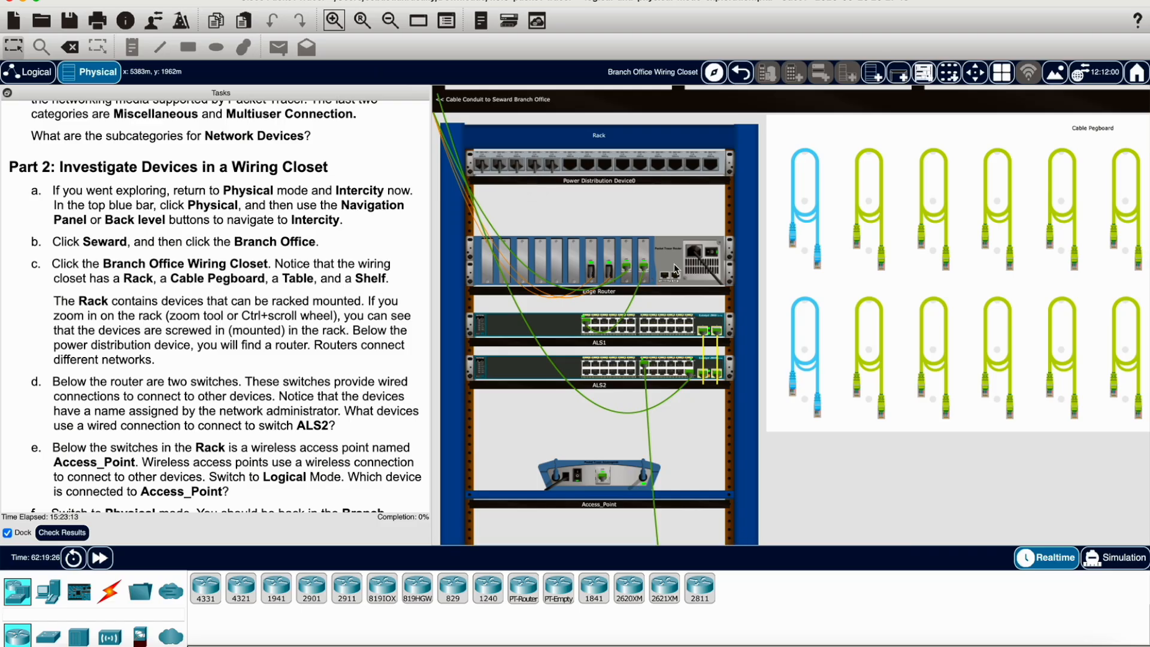
mouse_move(675, 269)
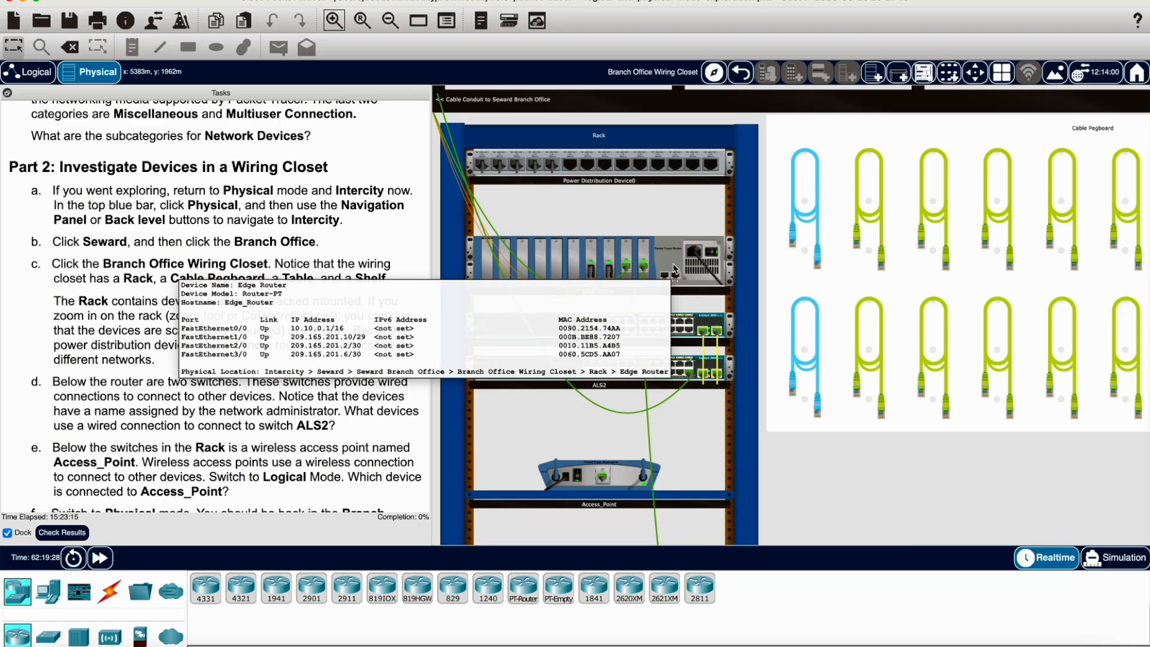
mouse_move(693, 331)
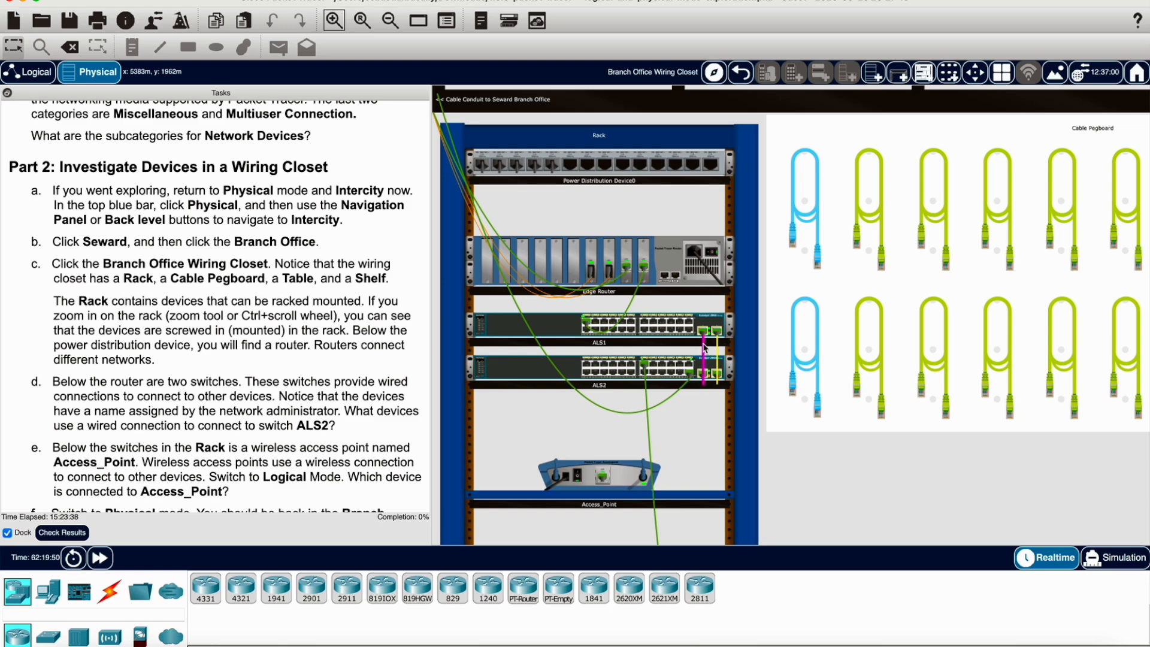
Survey the rack from the switches down to the Access_Point and WebServer, then back to ALS2
scroll(691, 354, down, 3)
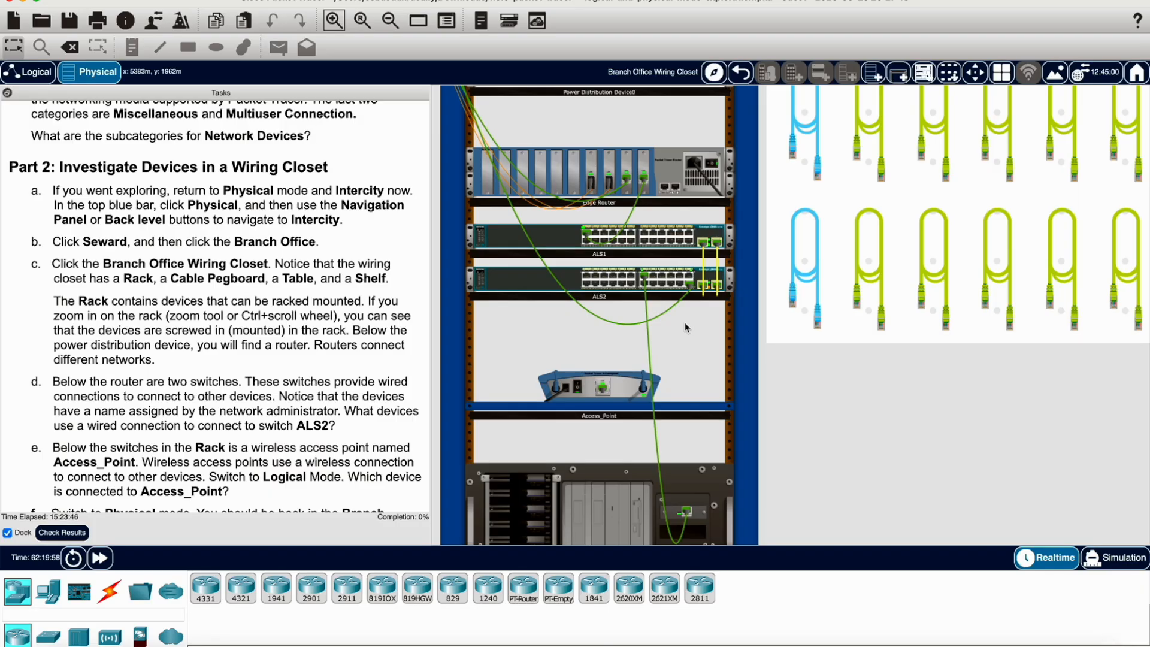
scroll(687, 328, down, 5)
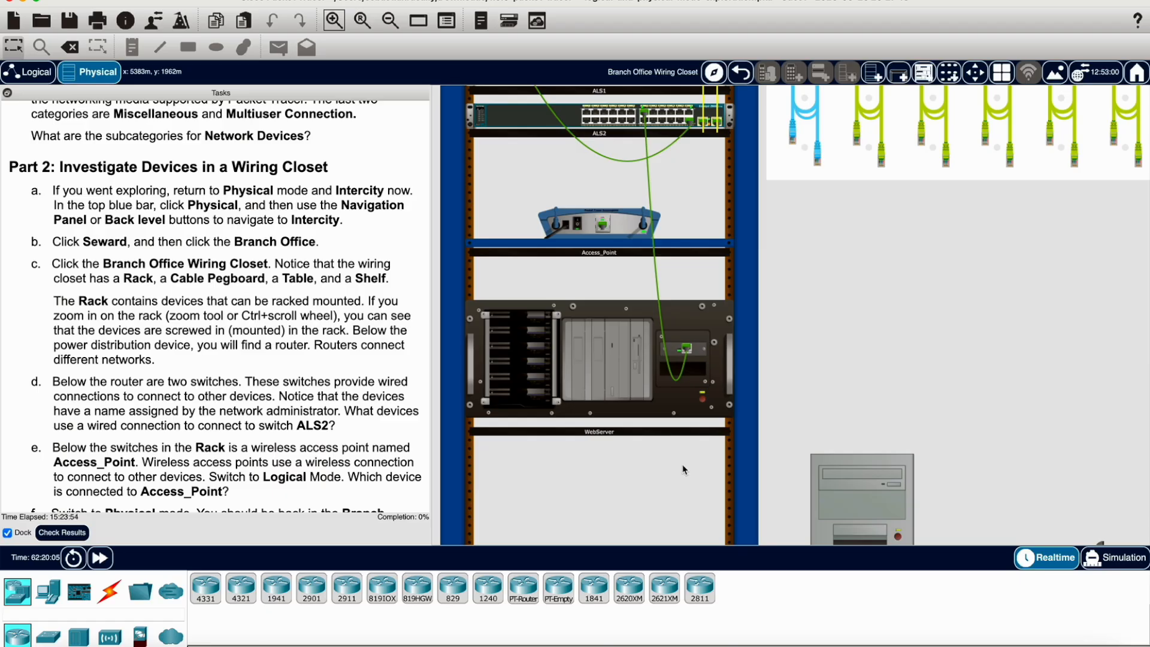
scroll(684, 470, down, 2)
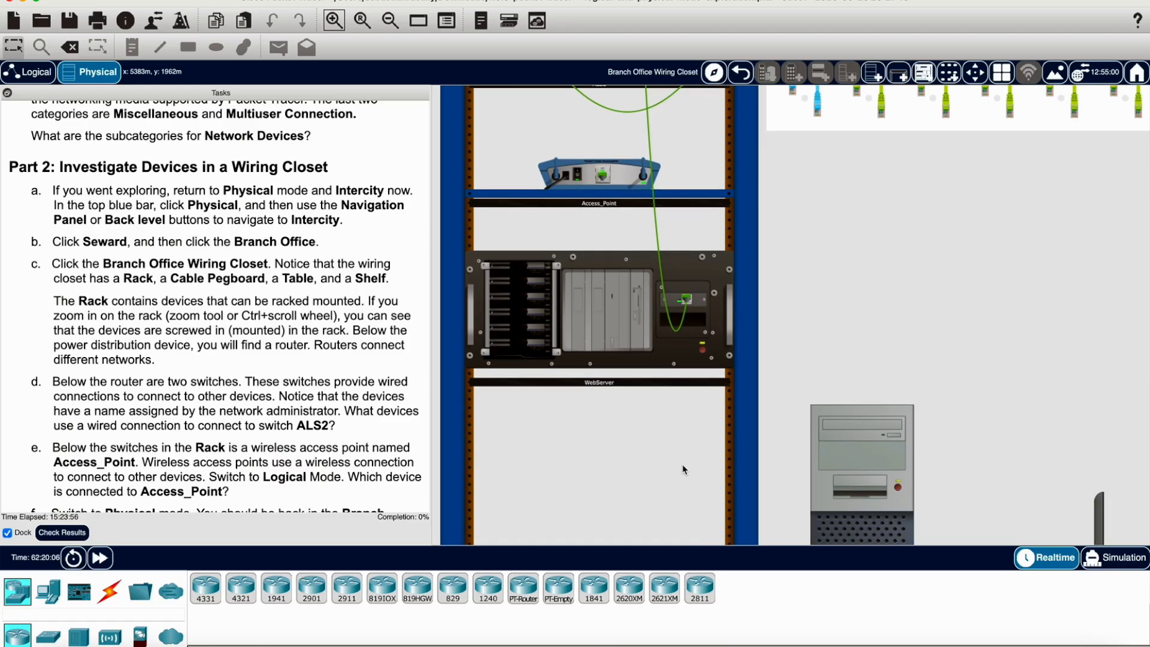
scroll(623, 384, up, 5)
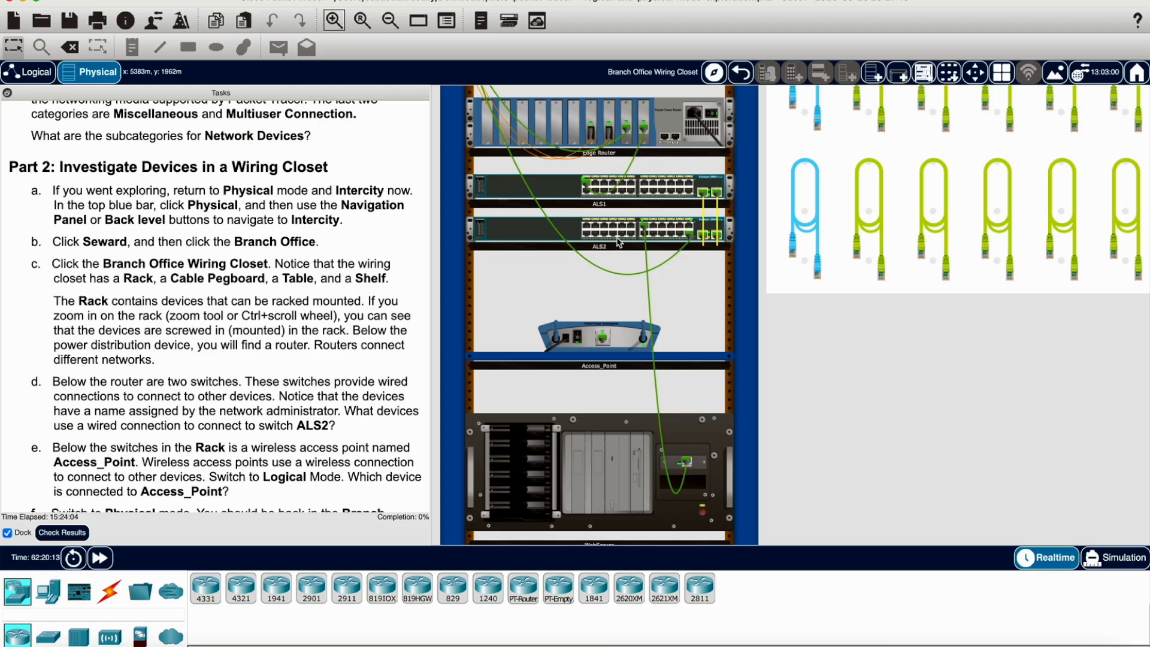
mouse_move(620, 242)
Show the whole wiring closet at a smaller scale and read Part 2 steps d to f of the instructions
click(389, 23)
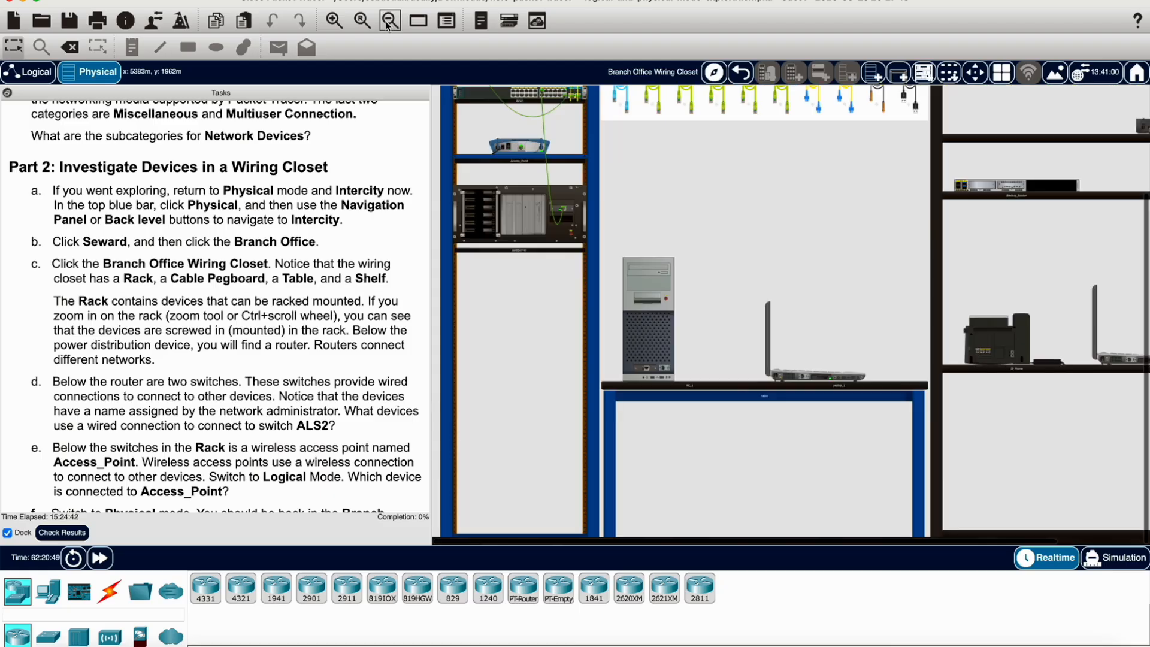
scroll(345, 300, down, 3)
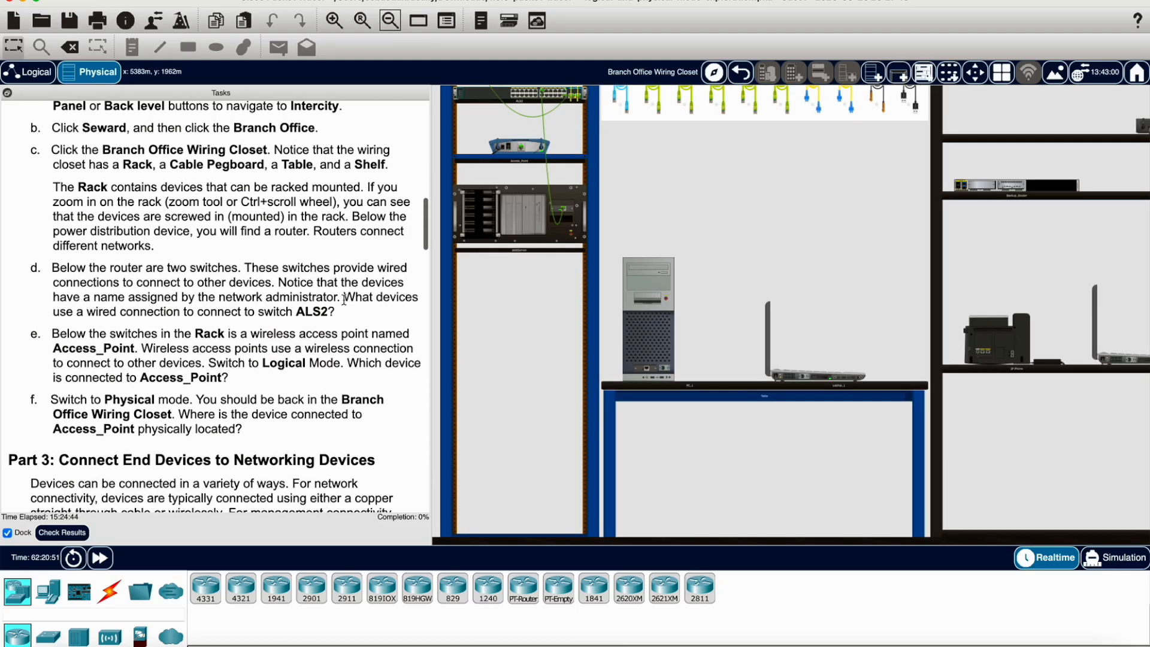
scroll(345, 300, down, 1)
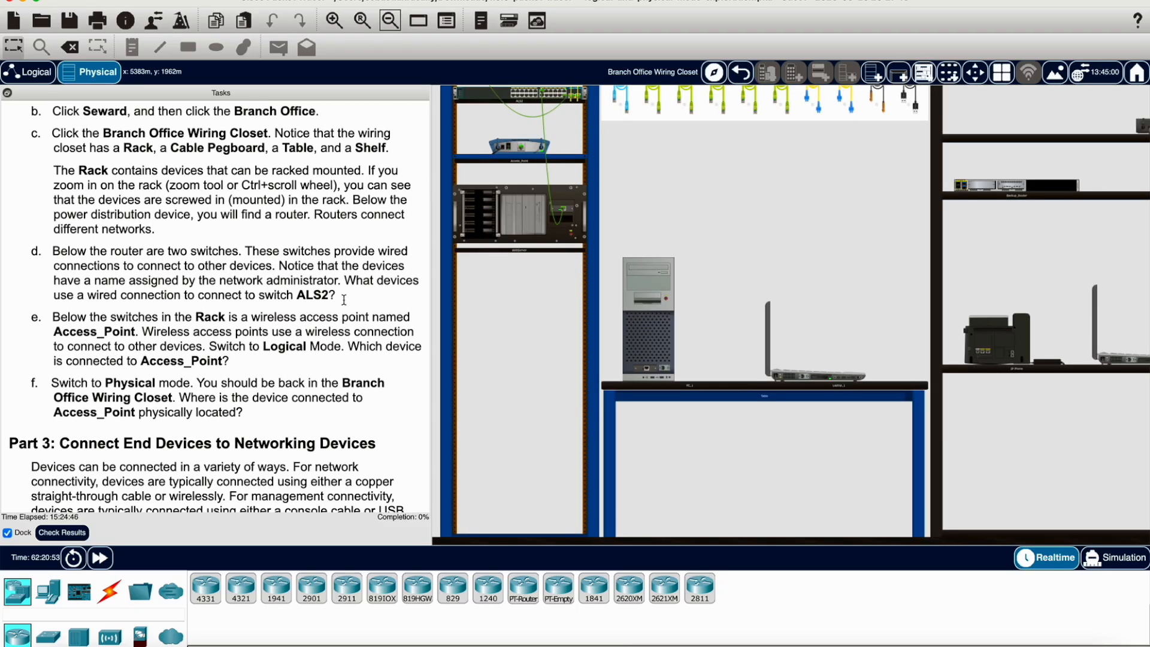
scroll(242, 334, down, 3)
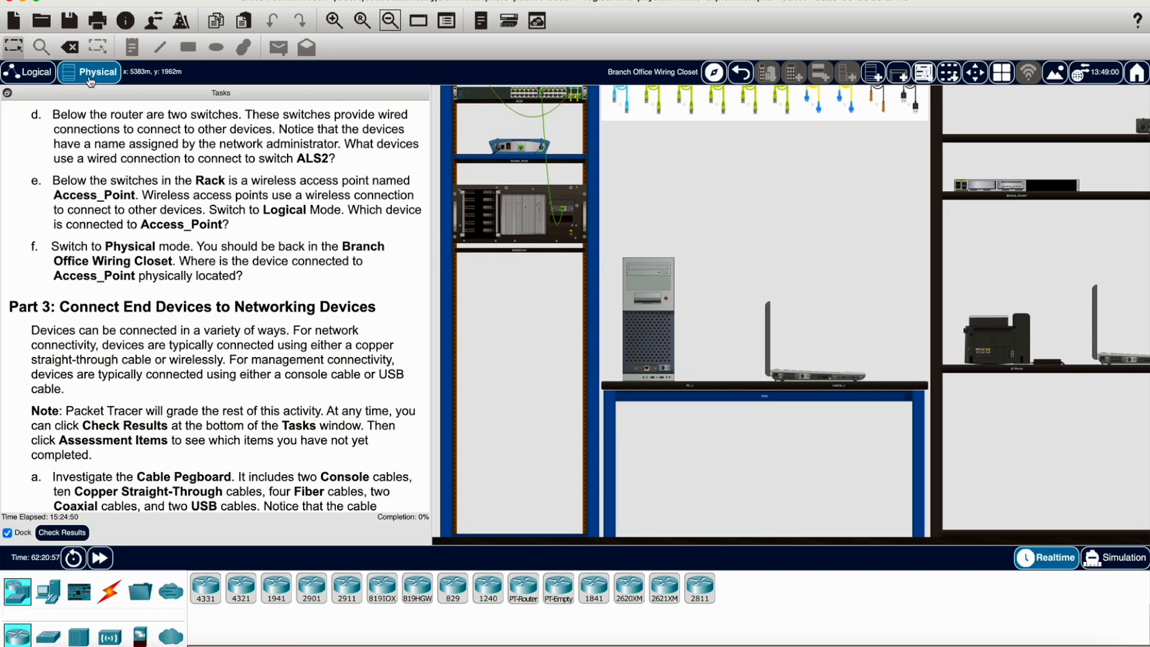
Return to the Intercity map and read the instructions from the Access_Point questions through the Part 3 cabling steps
click(741, 73)
click(741, 72)
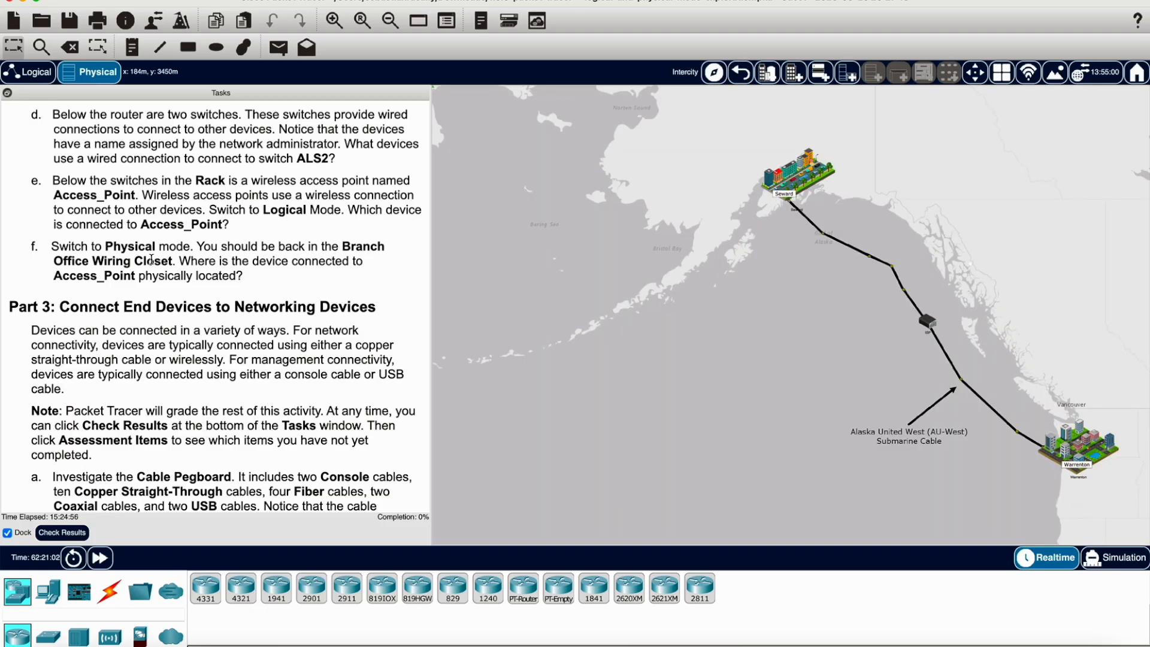
scroll(264, 284, down, 5)
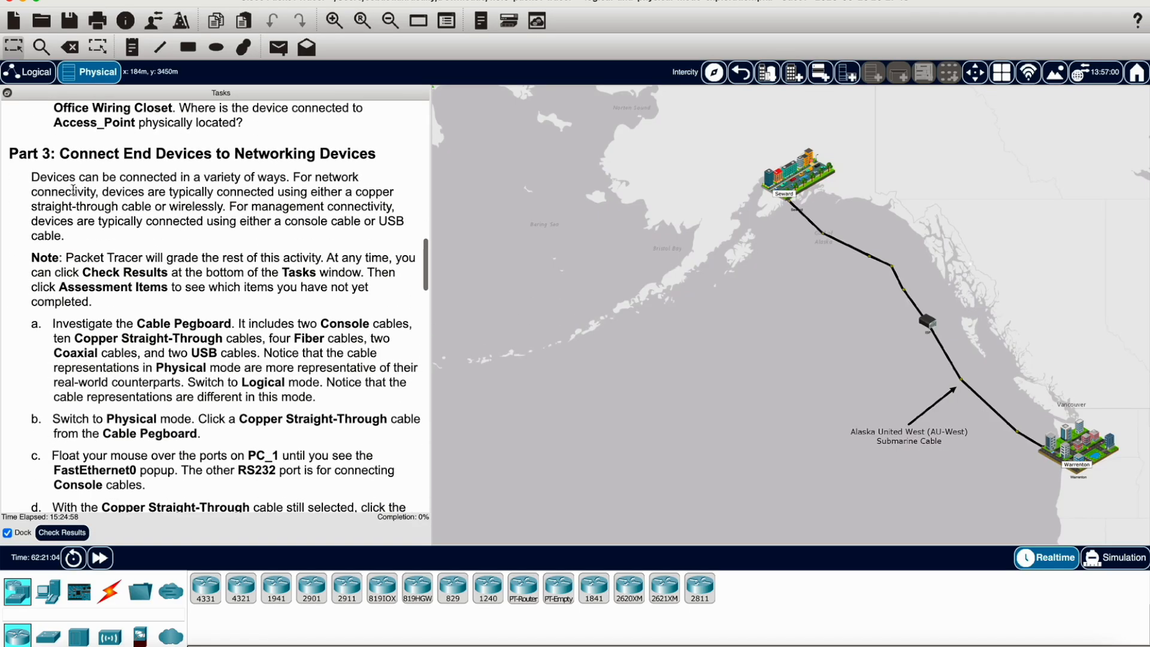
scroll(95, 189, up, 3)
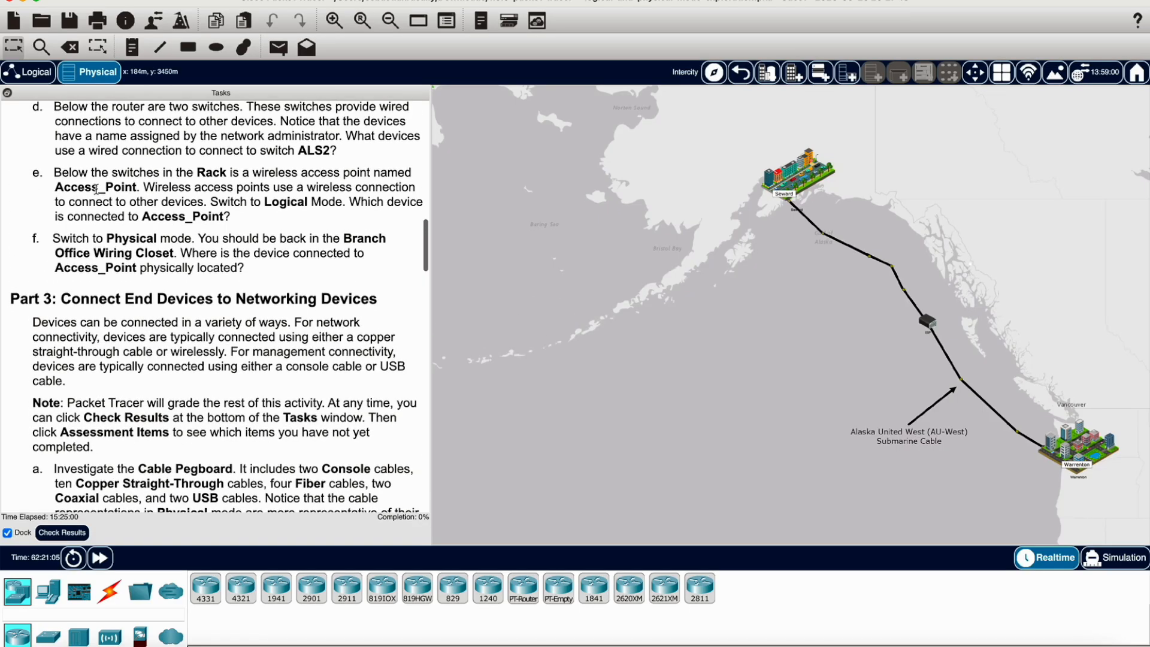
scroll(54, 239, down, 1)
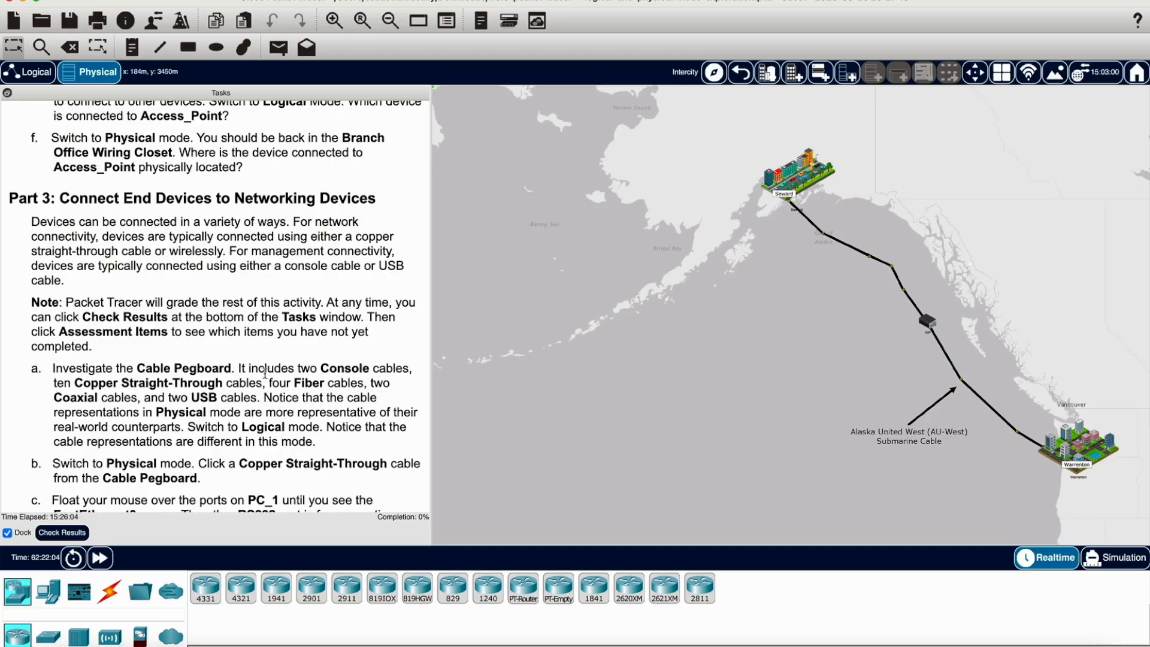
scroll(276, 372, down, 4)
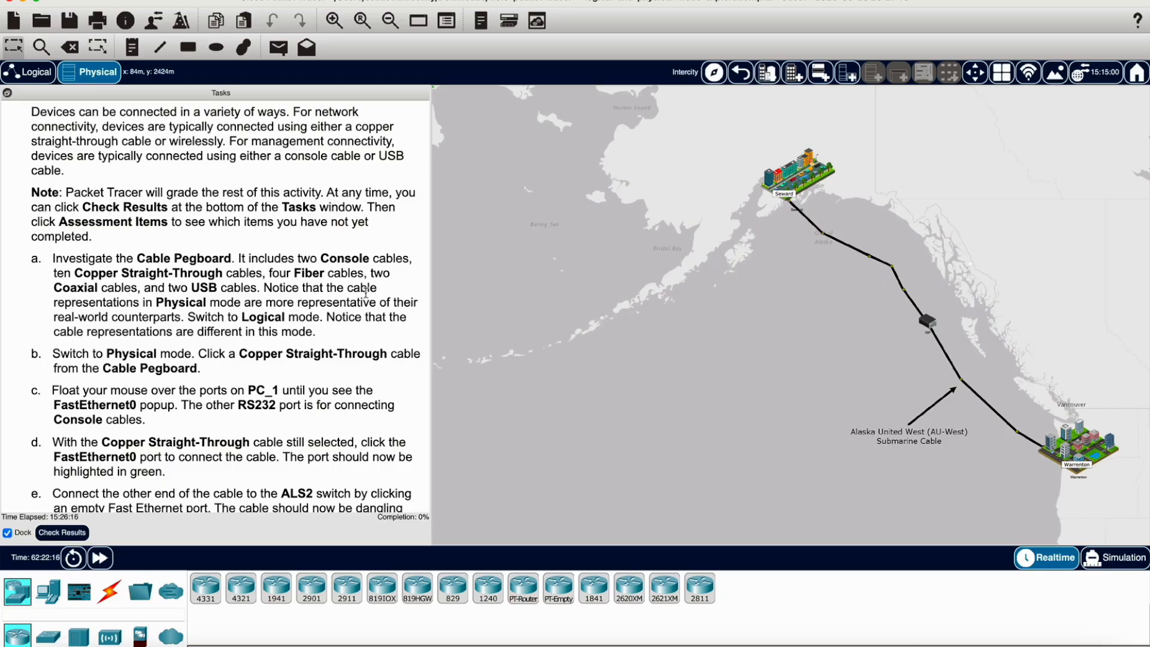
scroll(366, 293, up, 5)
scroll(366, 293, up, 5)
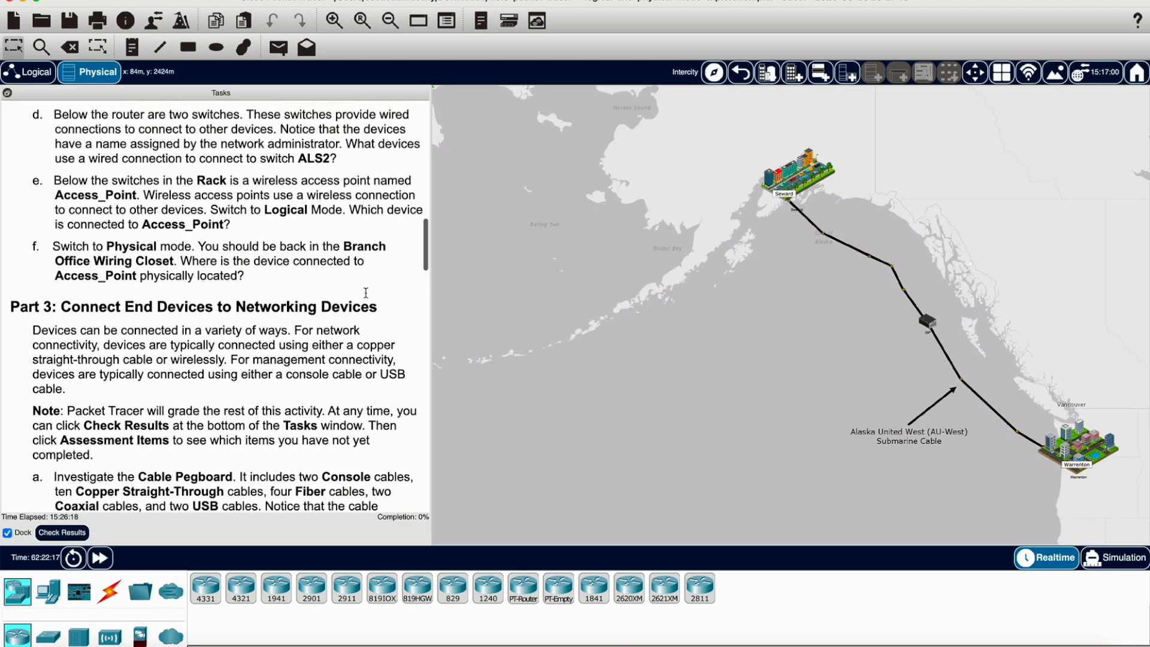
scroll(365, 294, down, 7)
scroll(366, 293, down, 3)
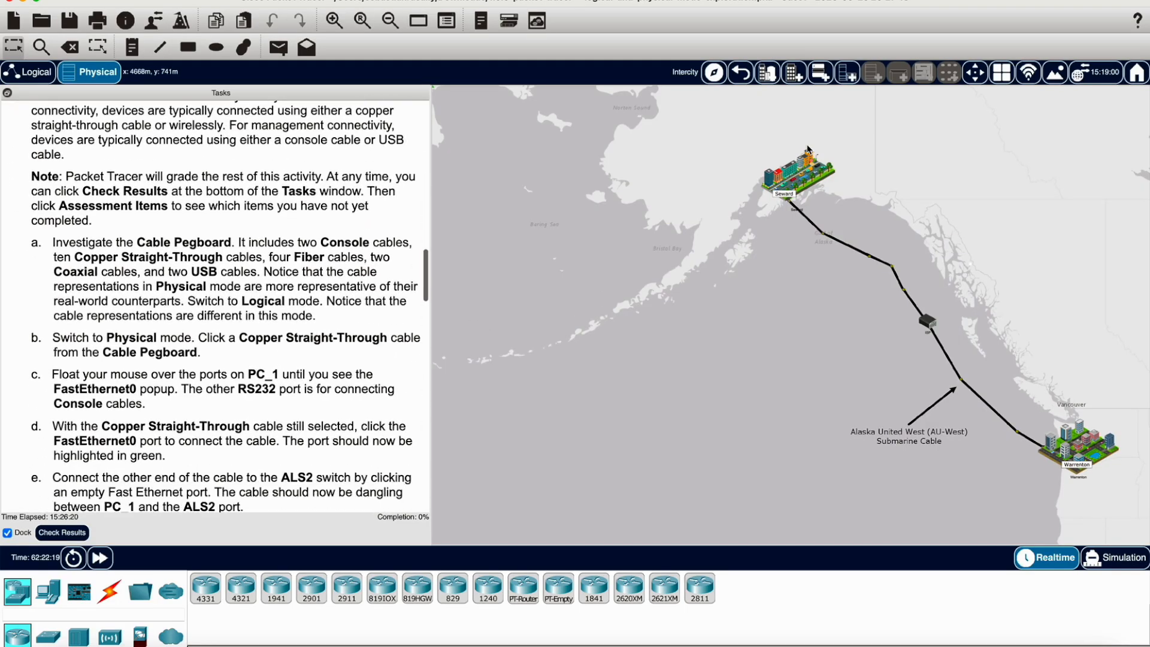
Enter Seward's Branch Office Wiring Closet, close the Laptop_1 device window and bring the rack and cable pegboard into view
click(805, 191)
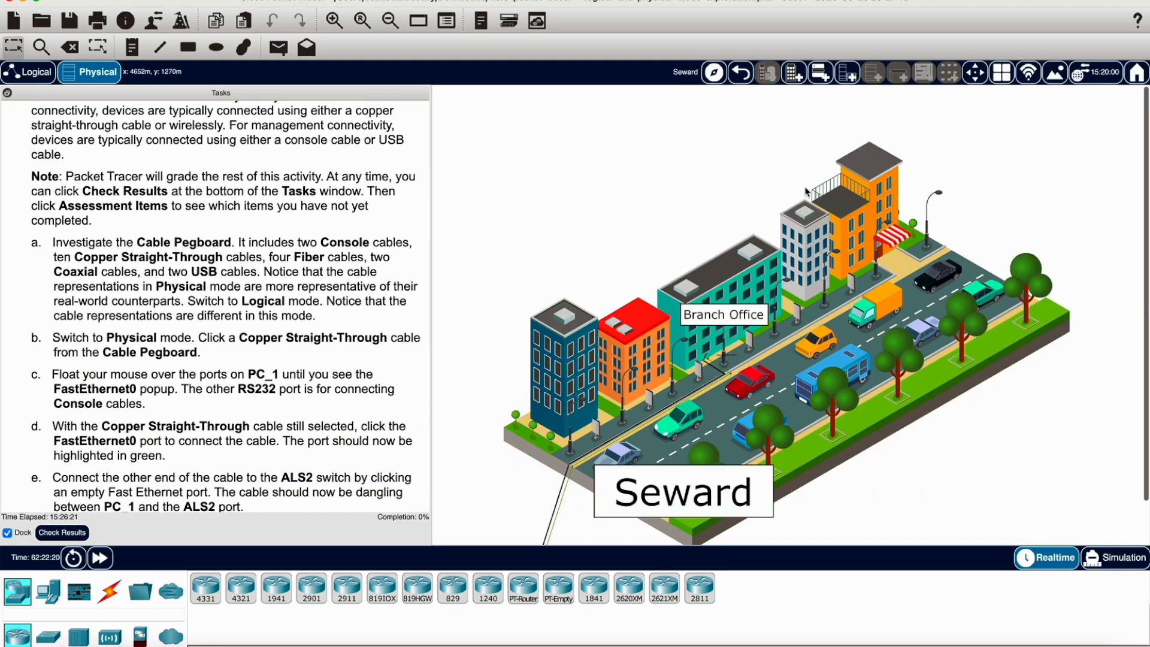
click(747, 317)
click(773, 338)
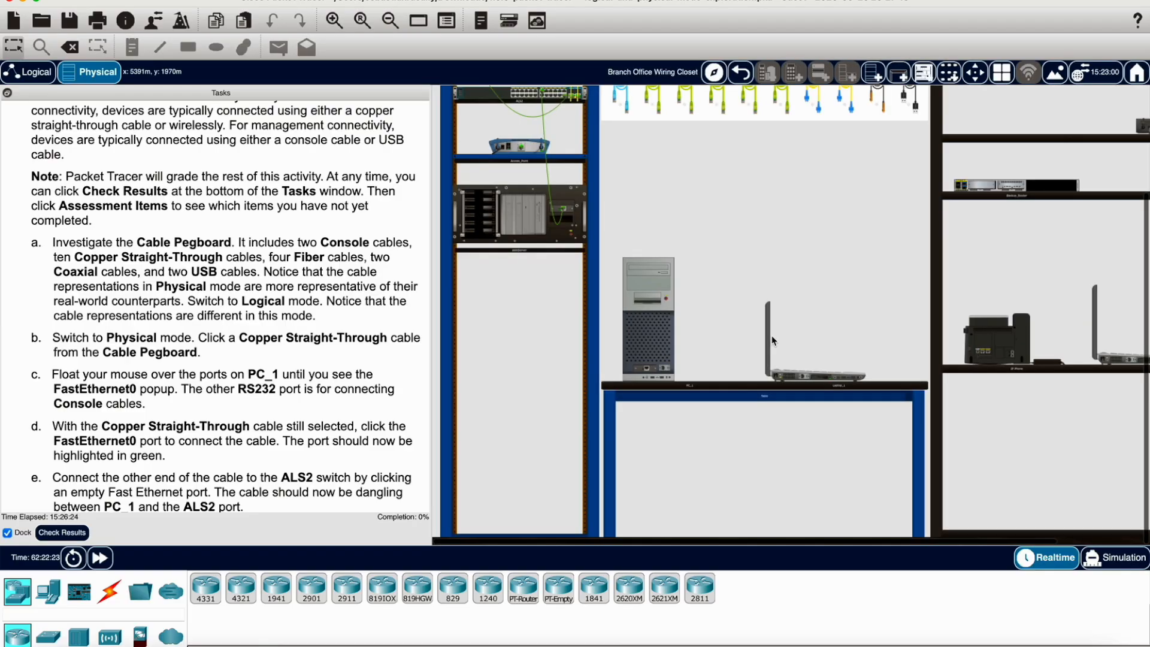
click(772, 337)
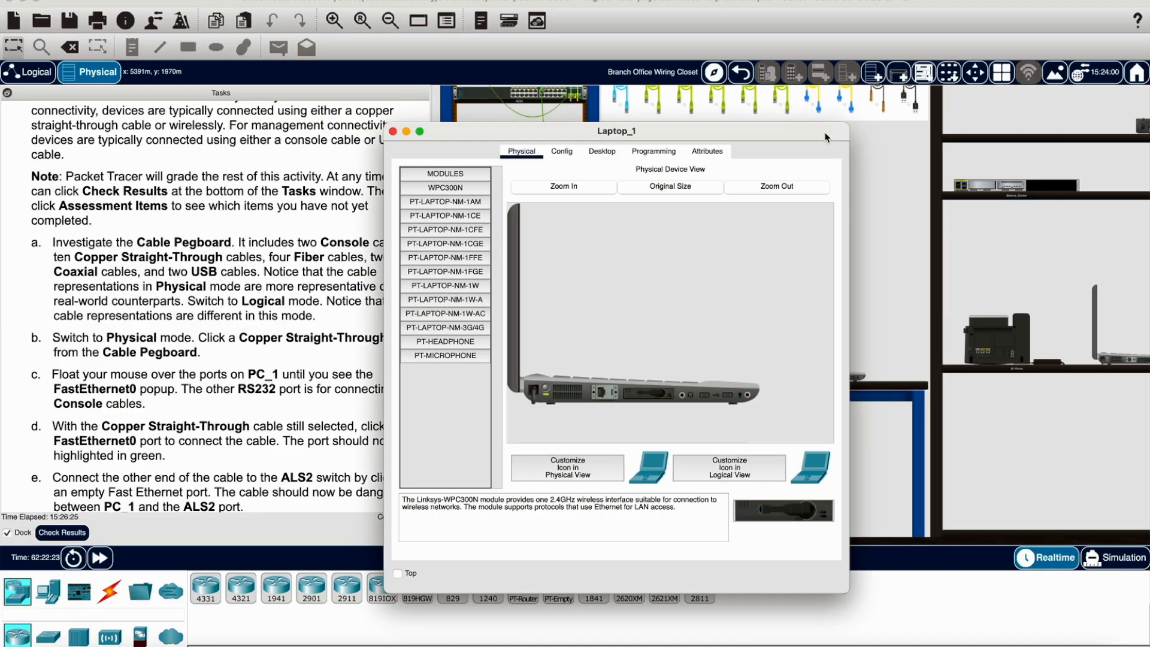
click(393, 131)
scroll(788, 219, up, 3)
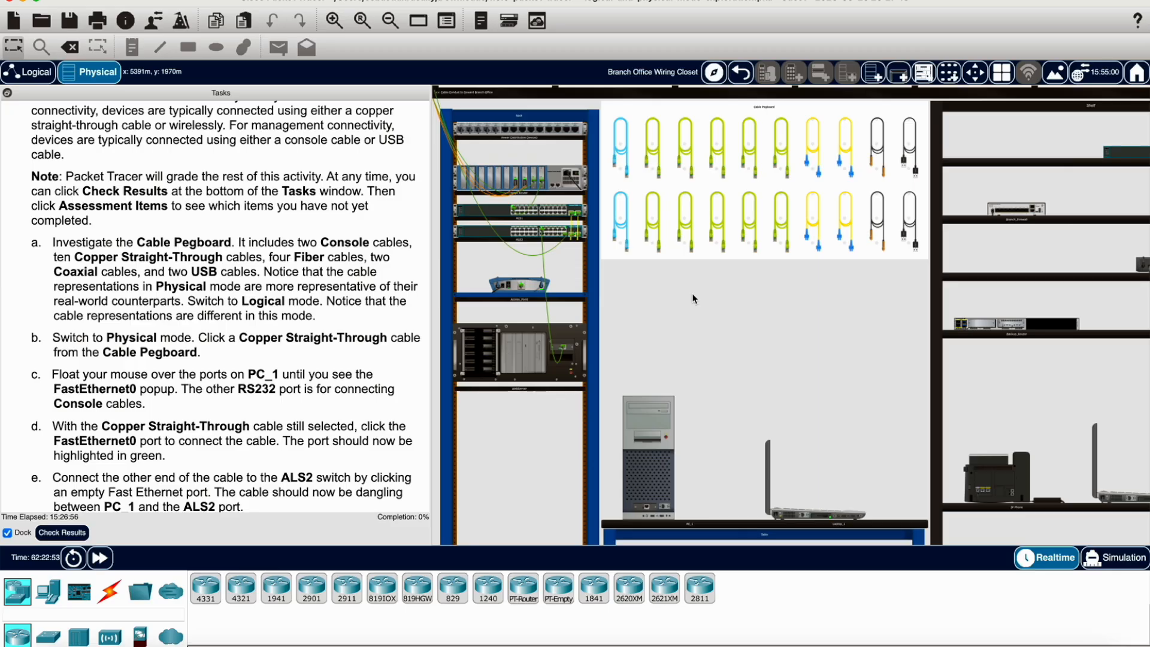
Go back to Part 2 of the instructions and reread the steps about the rack, switches and Access_Point
scroll(259, 294, up, 12)
scroll(259, 295, up, 3)
scroll(256, 292, down, 3)
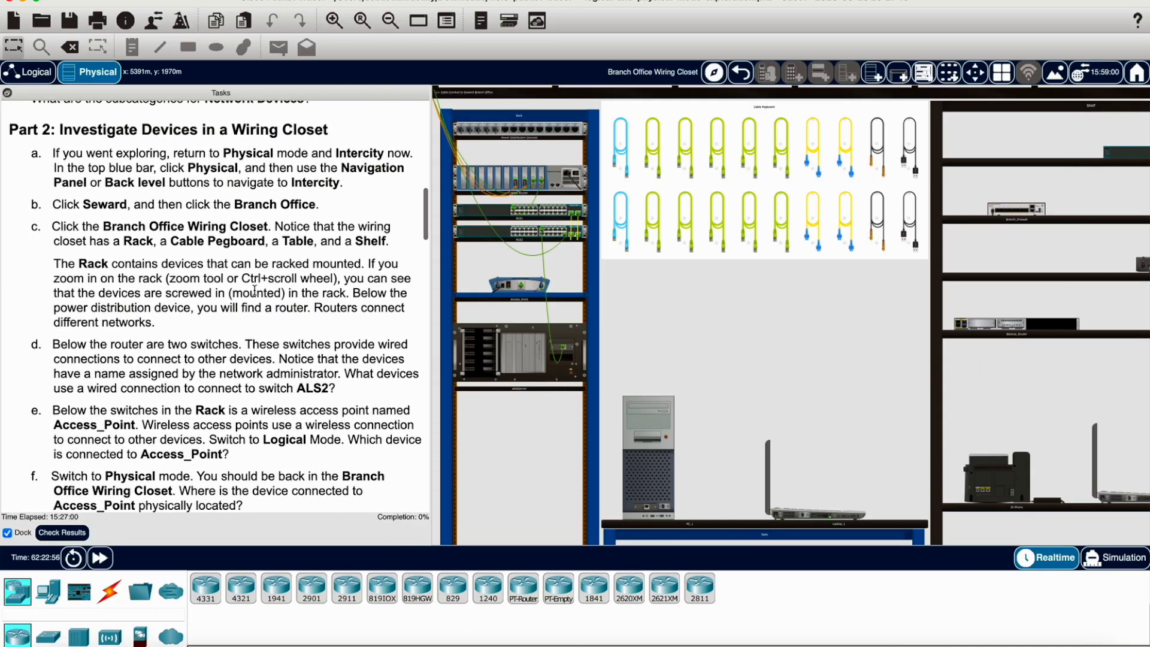
scroll(255, 291, down, 3)
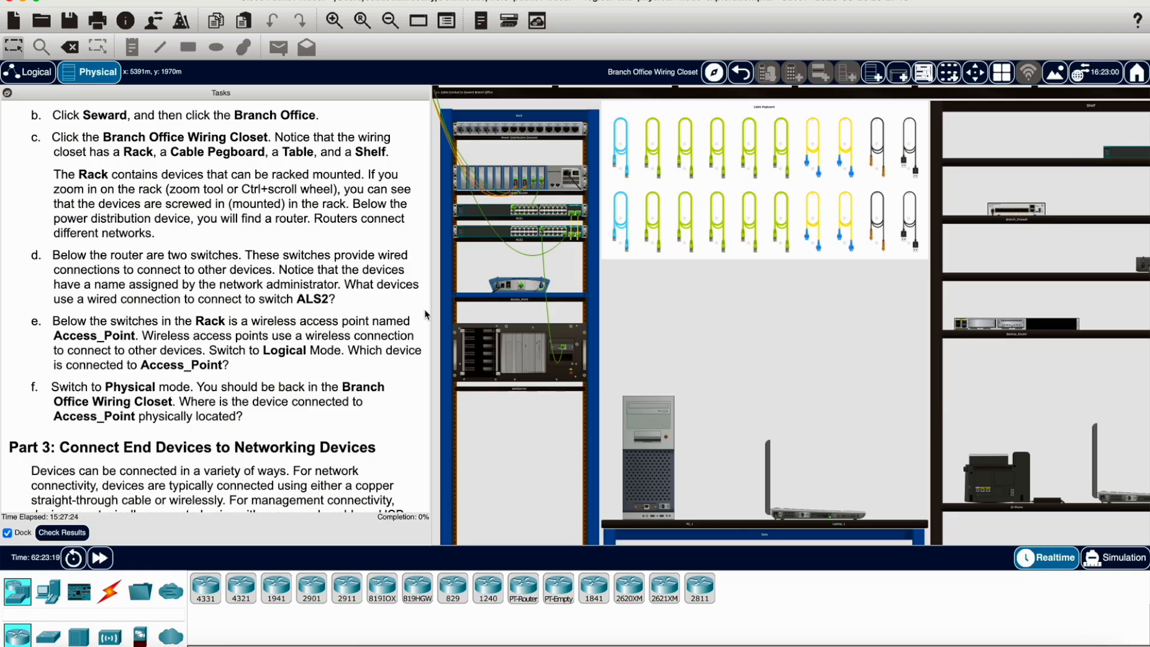
Inspect the device summaries of the WebServer, switch ALS2 and the Edge Router in the rack
mouse_move(516, 334)
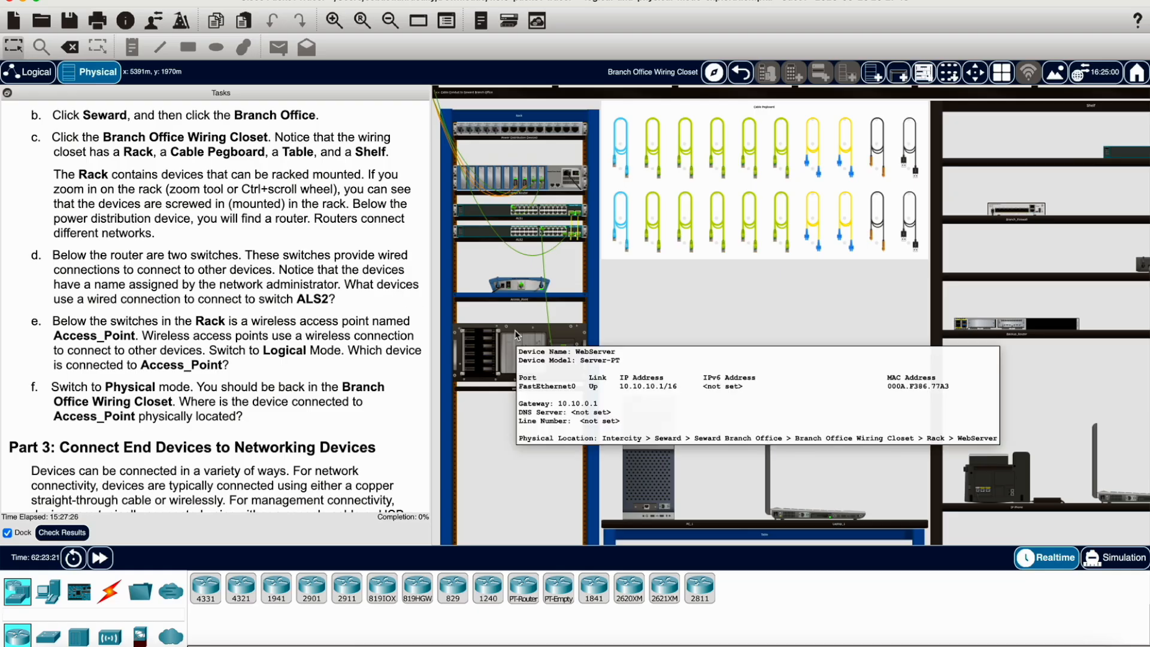
mouse_move(536, 232)
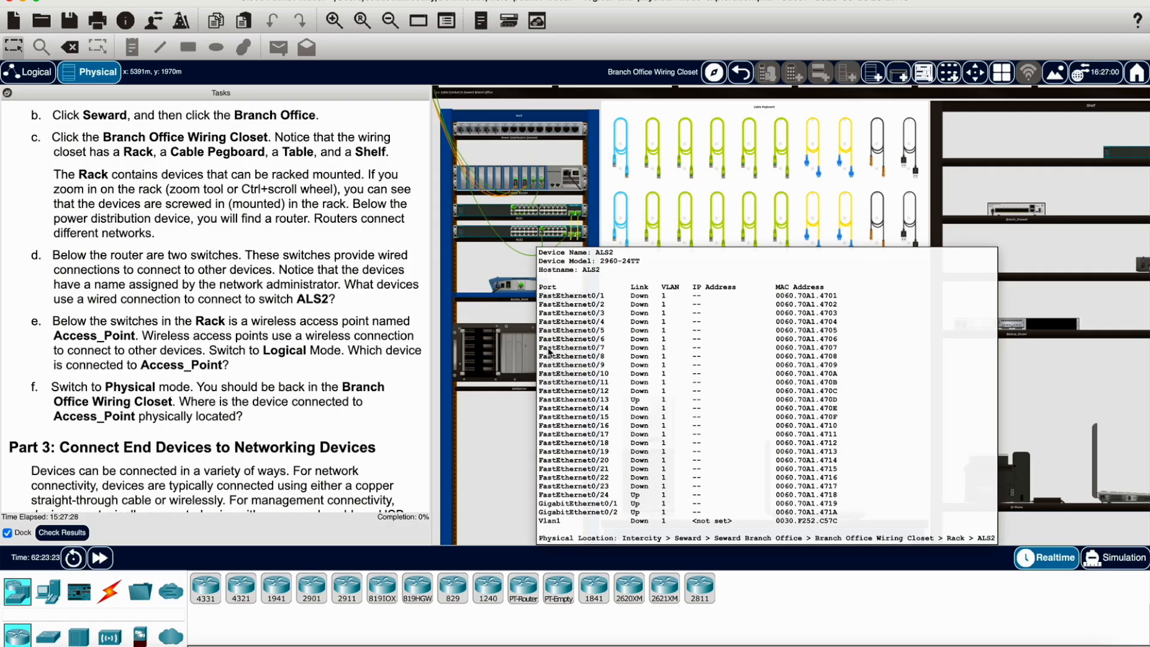
mouse_move(551, 182)
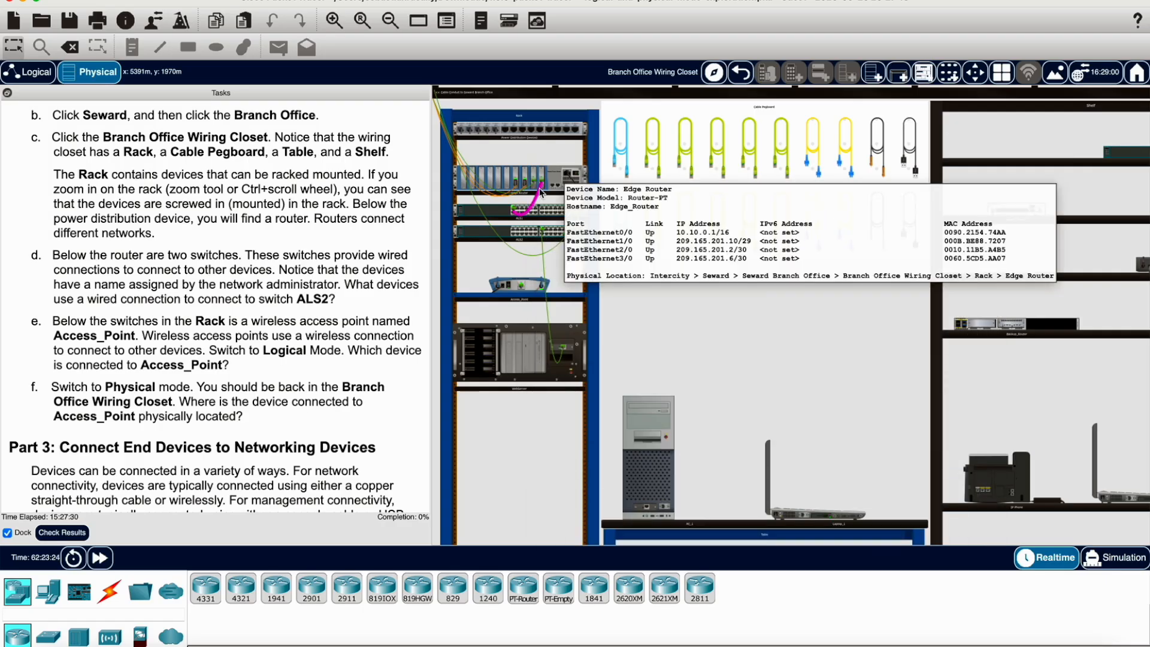
mouse_move(507, 216)
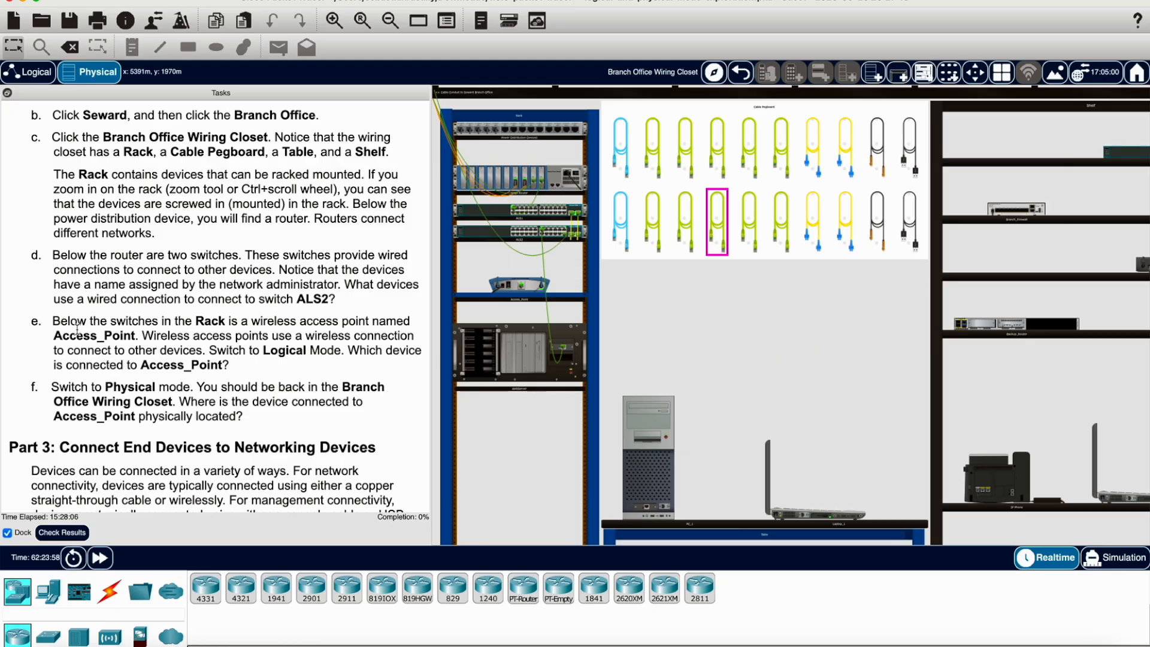
Identify in the Logical topology which device is connected to Access_Point, and locate it in the Physical view of the wiring closet
click(29, 72)
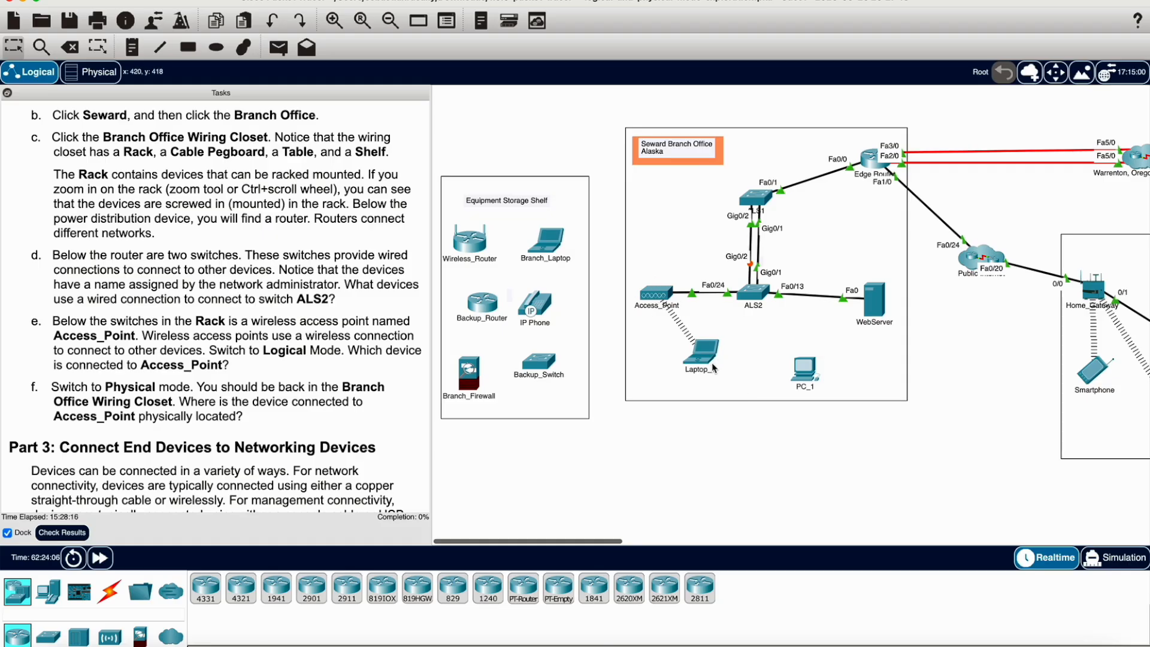
scroll(296, 301, down, 3)
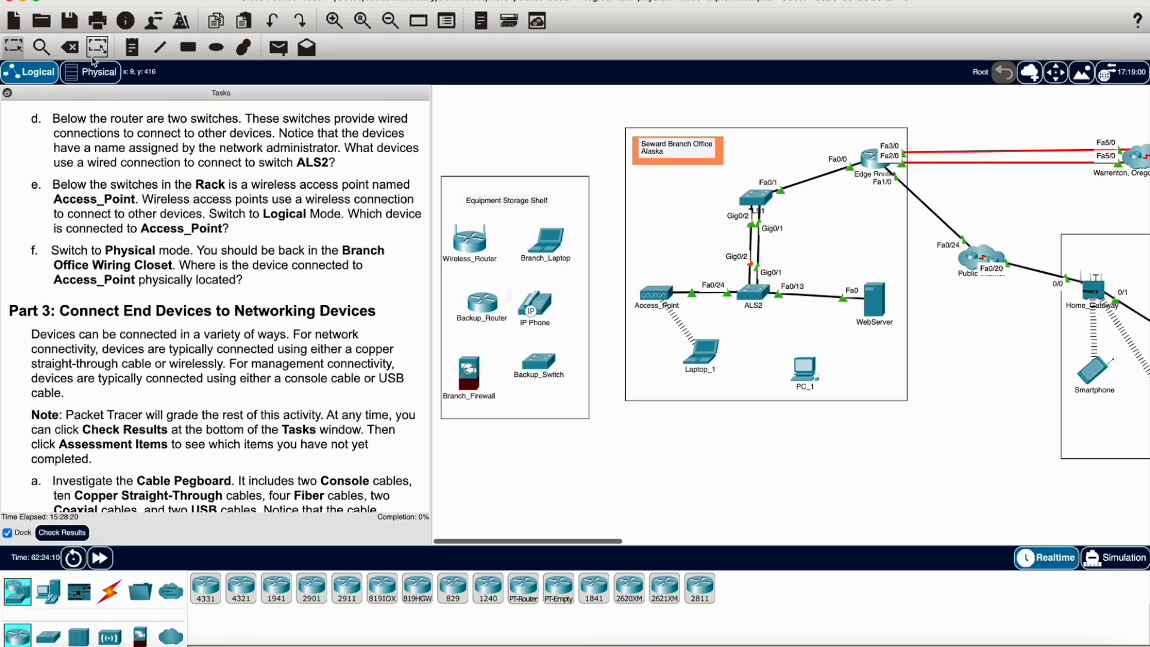
click(101, 73)
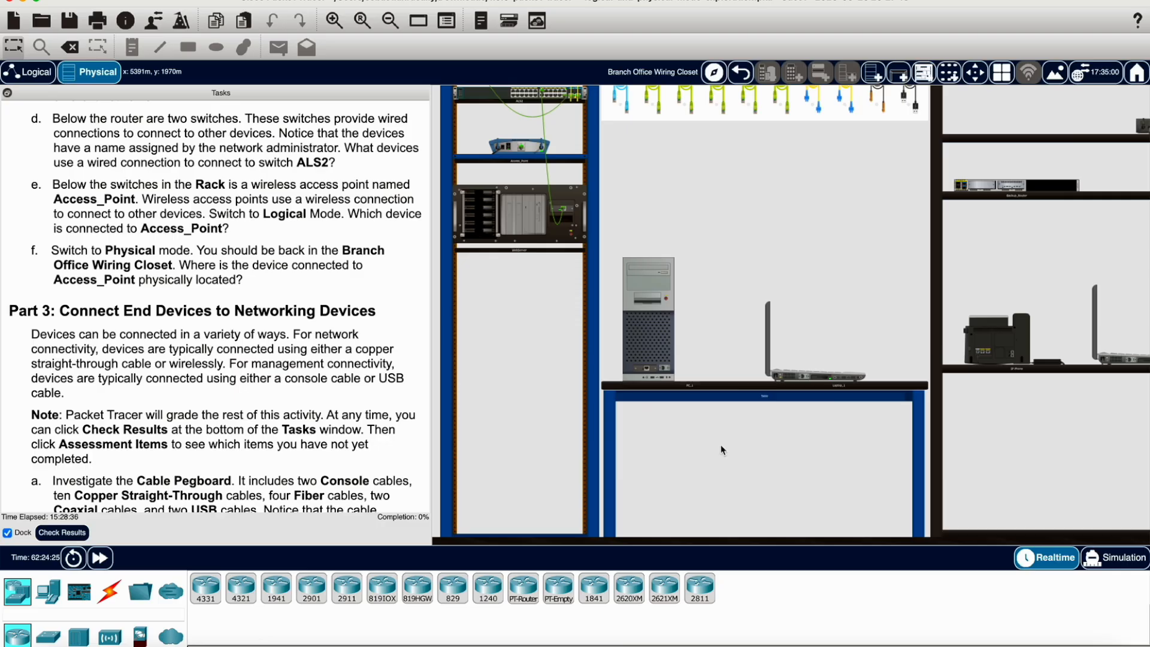
mouse_move(810, 383)
Take a Copper Straight-Through cable from the Cable Pegboard and plug one end into the RS 232 port on PC_1
scroll(345, 169, down, 3)
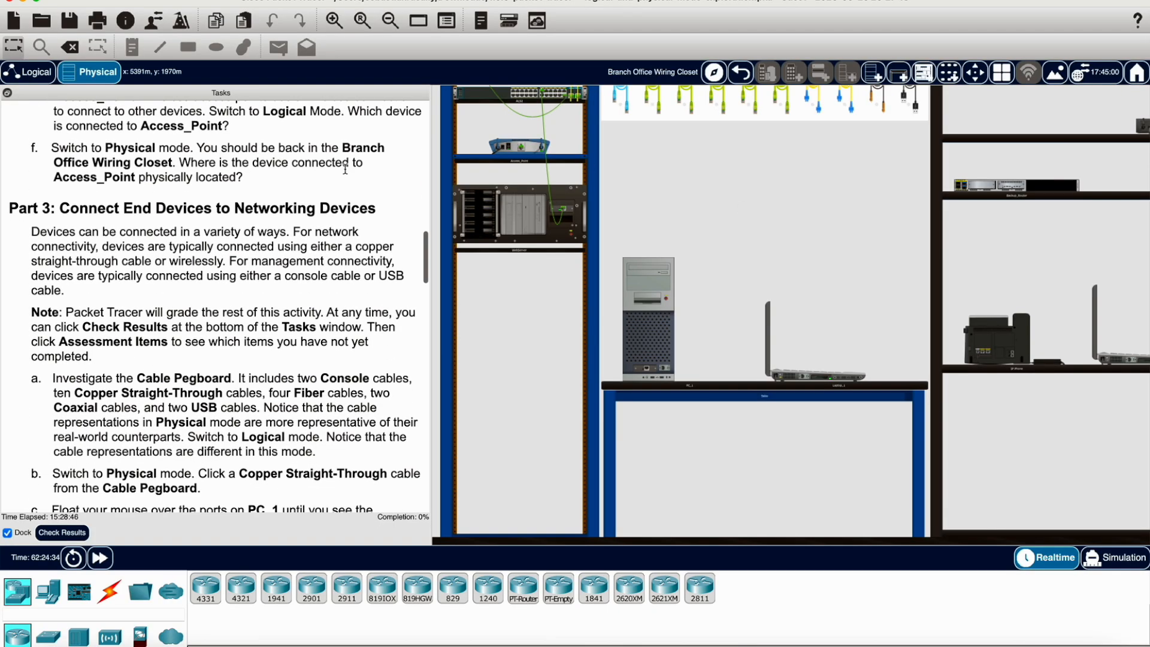
scroll(345, 169, down, 3)
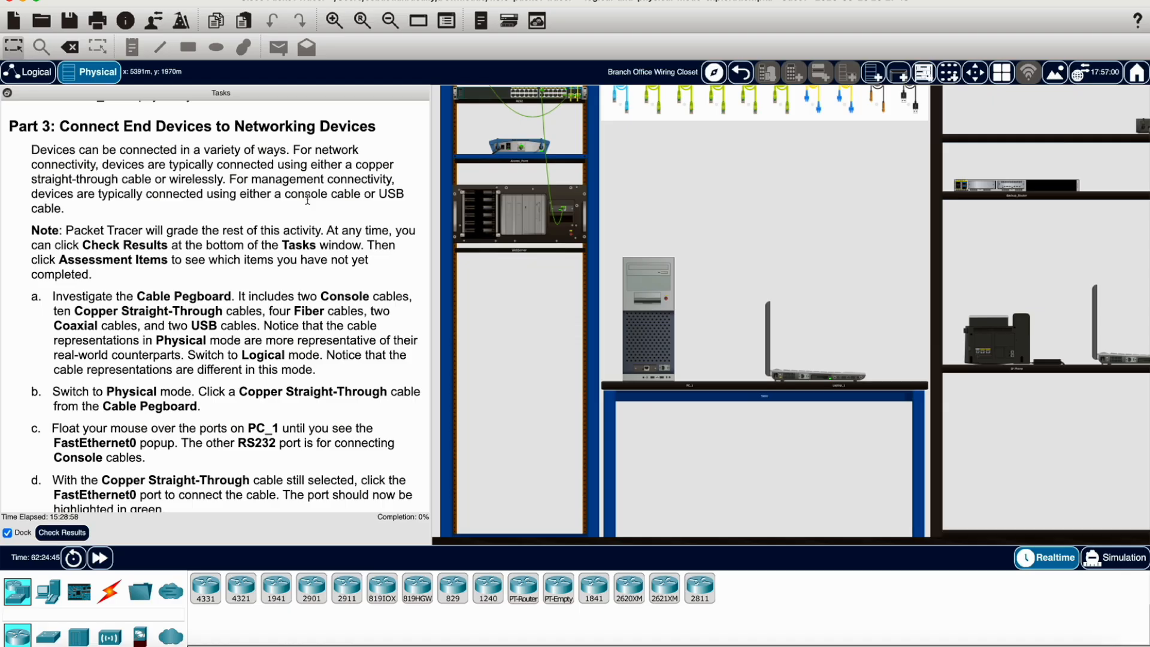
scroll(329, 281, down, 2)
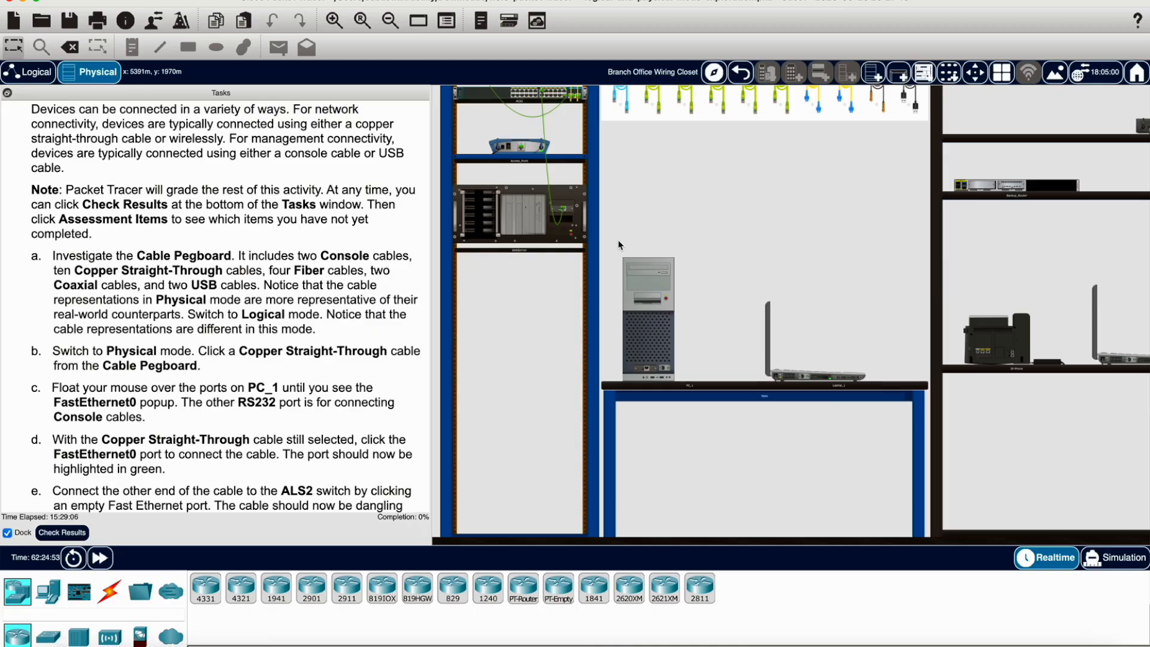
scroll(726, 214, up, 3)
click(651, 144)
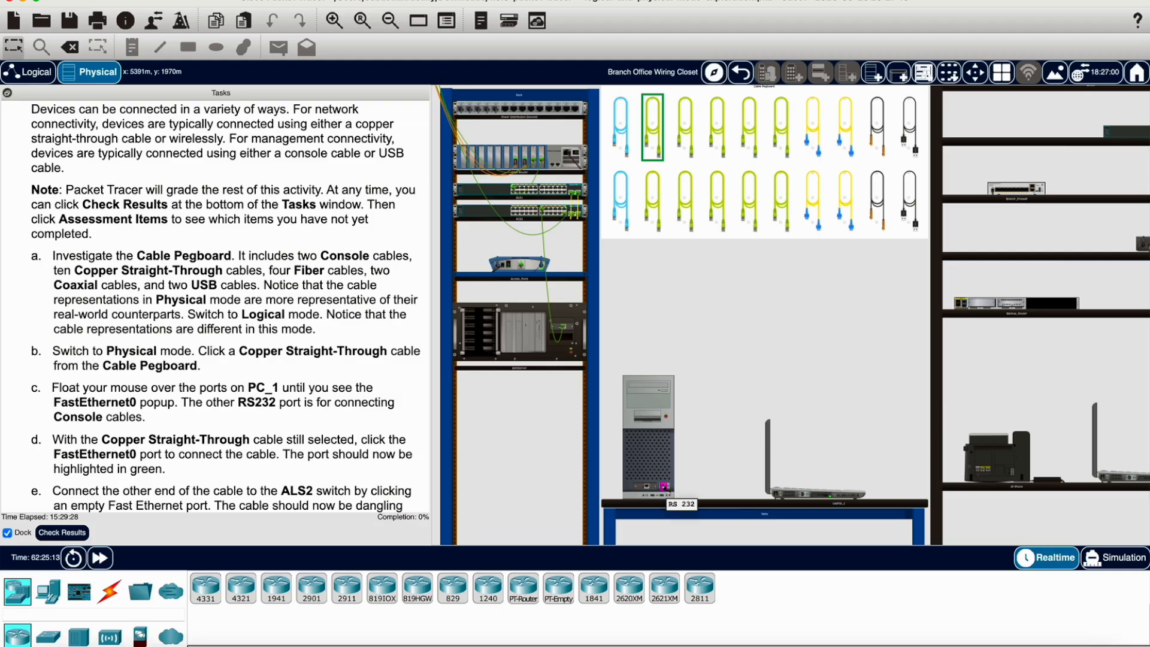
click(665, 486)
click(647, 486)
click(645, 345)
Connect the other end of the Copper Straight-Through cable to port FastEthernet0/1 on switch ALS2
scroll(328, 475, down, 2)
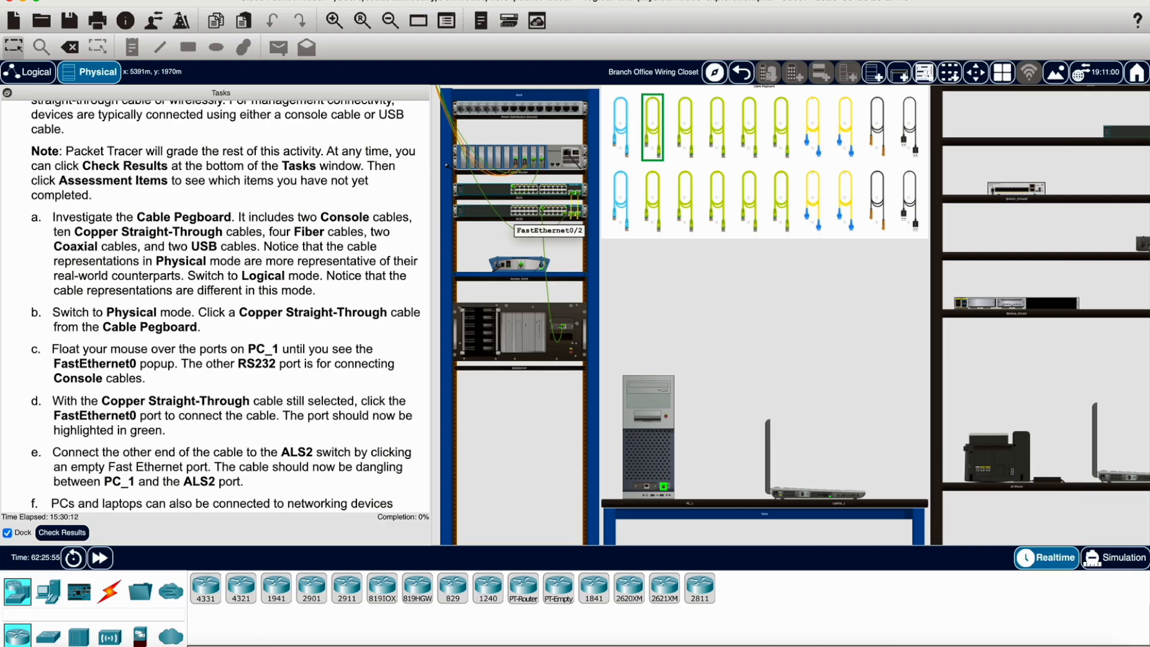
click(334, 21)
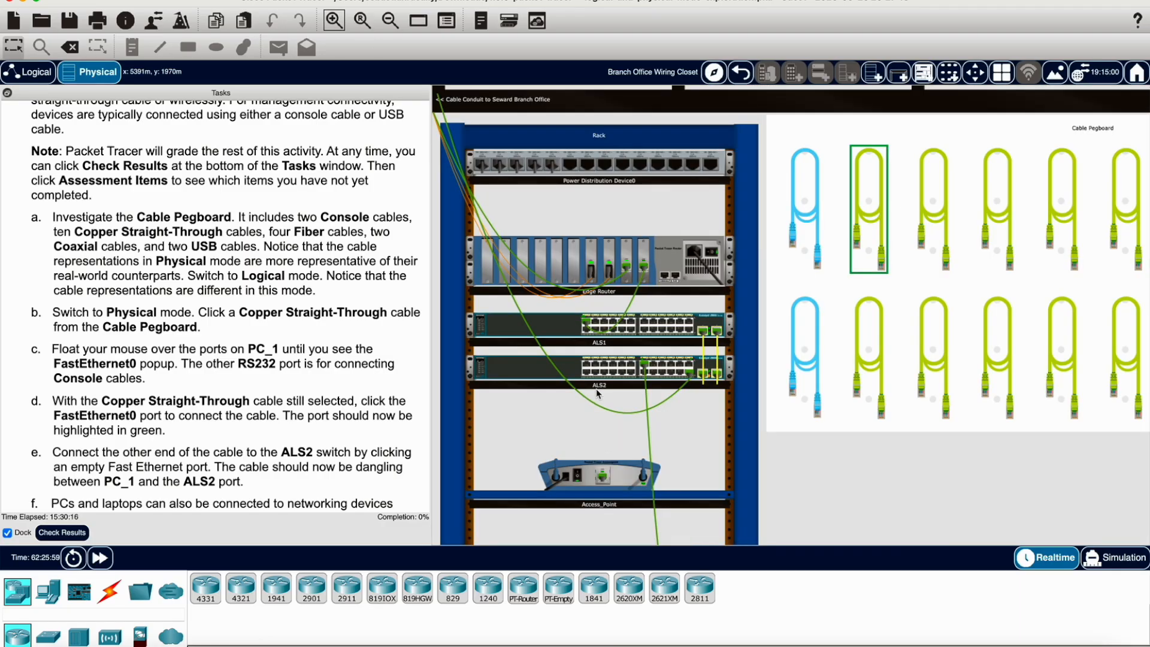
mouse_move(587, 368)
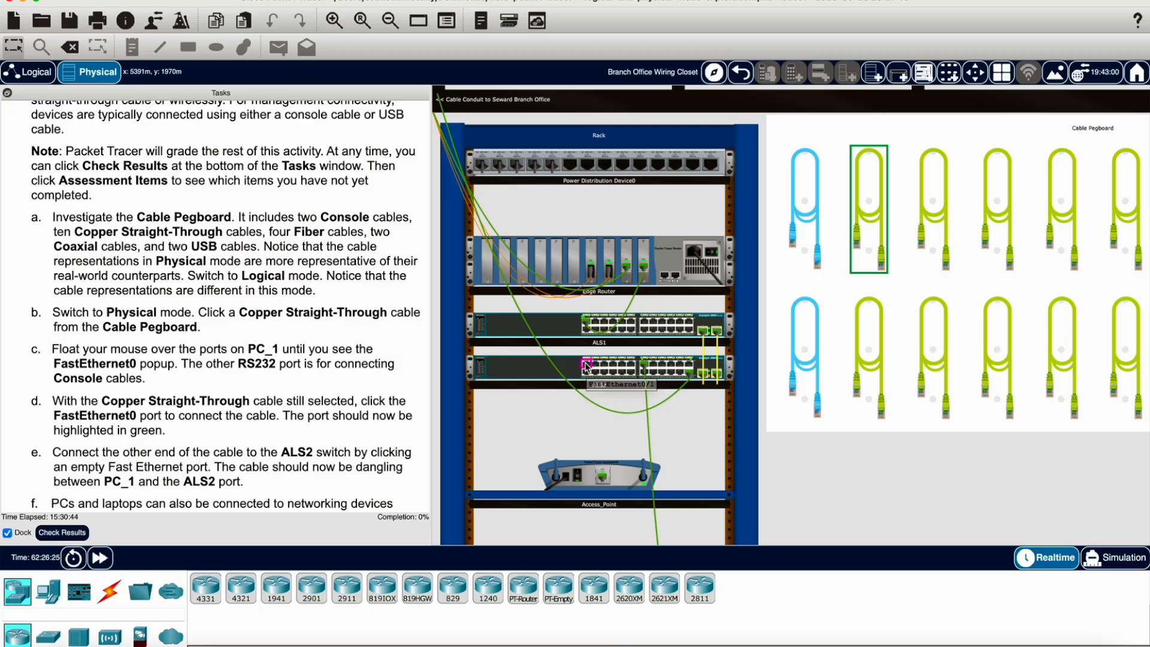
click(586, 364)
Check the new cable run between ALS2 and PC_1, and read the instructions for the Console cable connection
scroll(631, 382, down, 10)
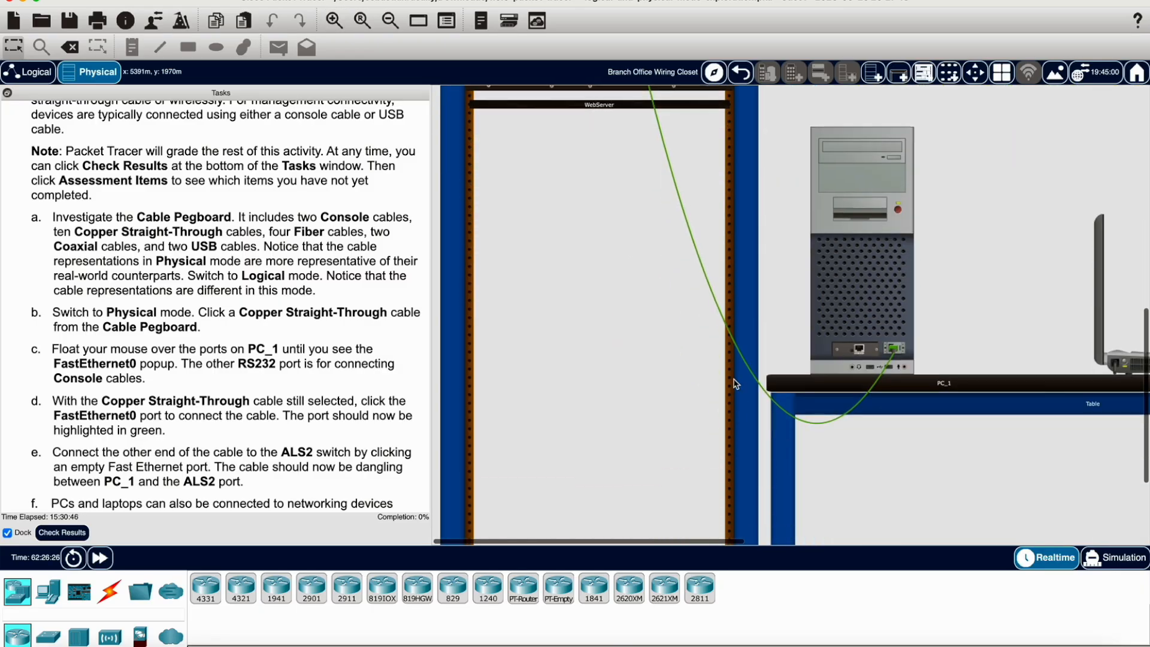
scroll(339, 413, down, 3)
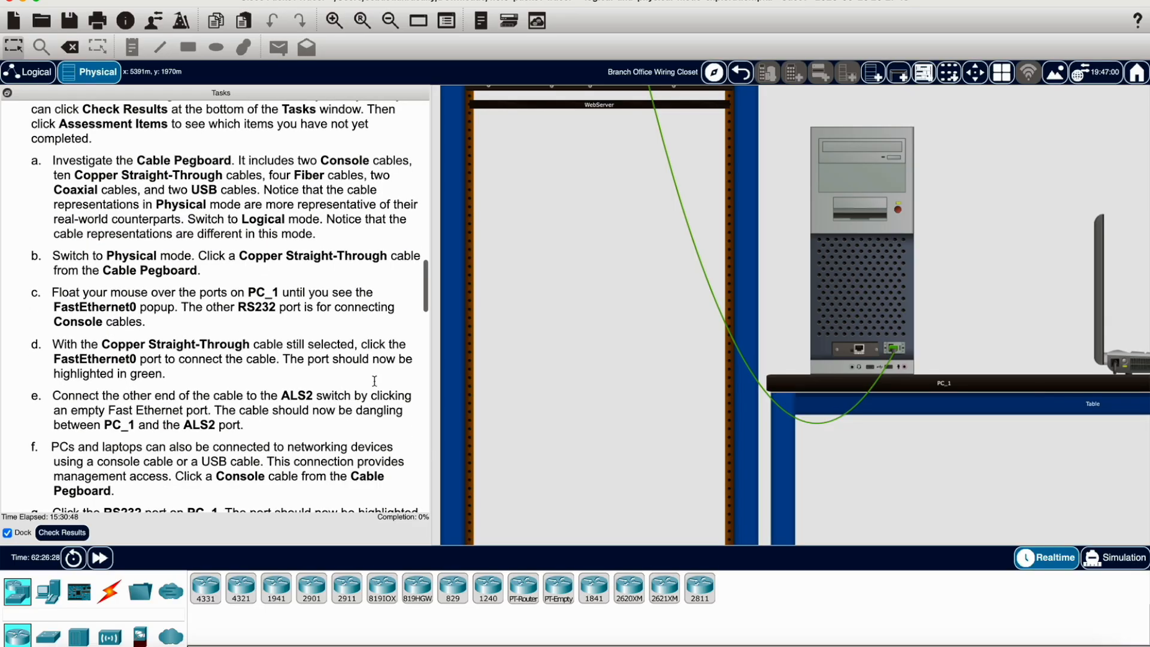
scroll(650, 286, up, 10)
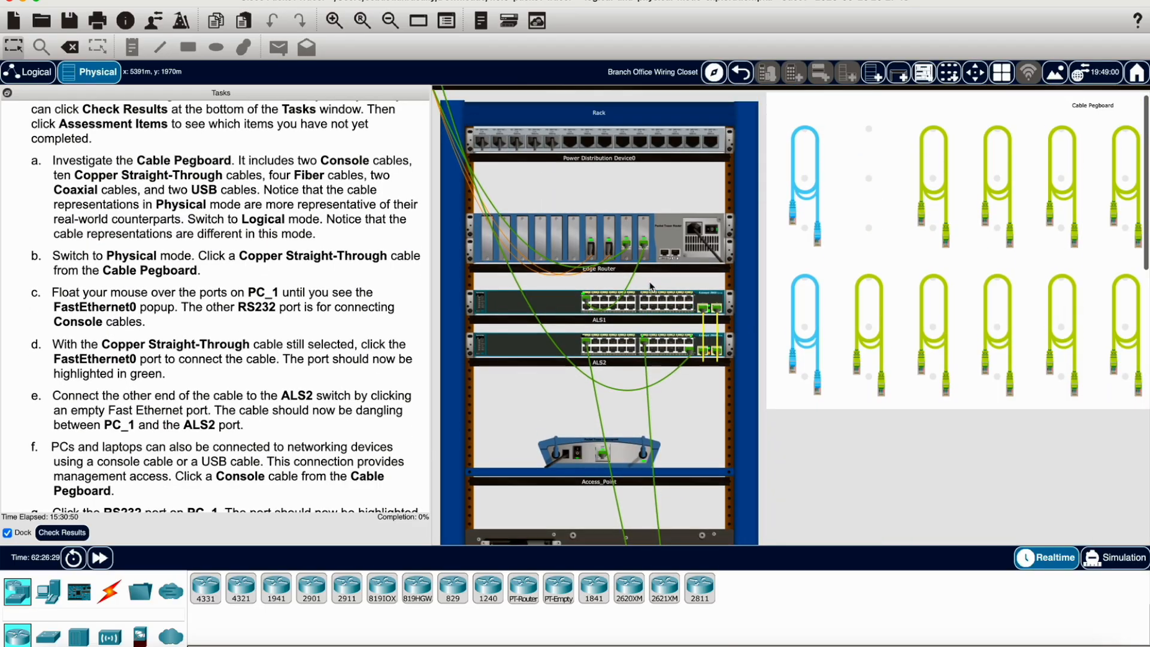
scroll(649, 287, down, 4)
scroll(651, 286, down, 3)
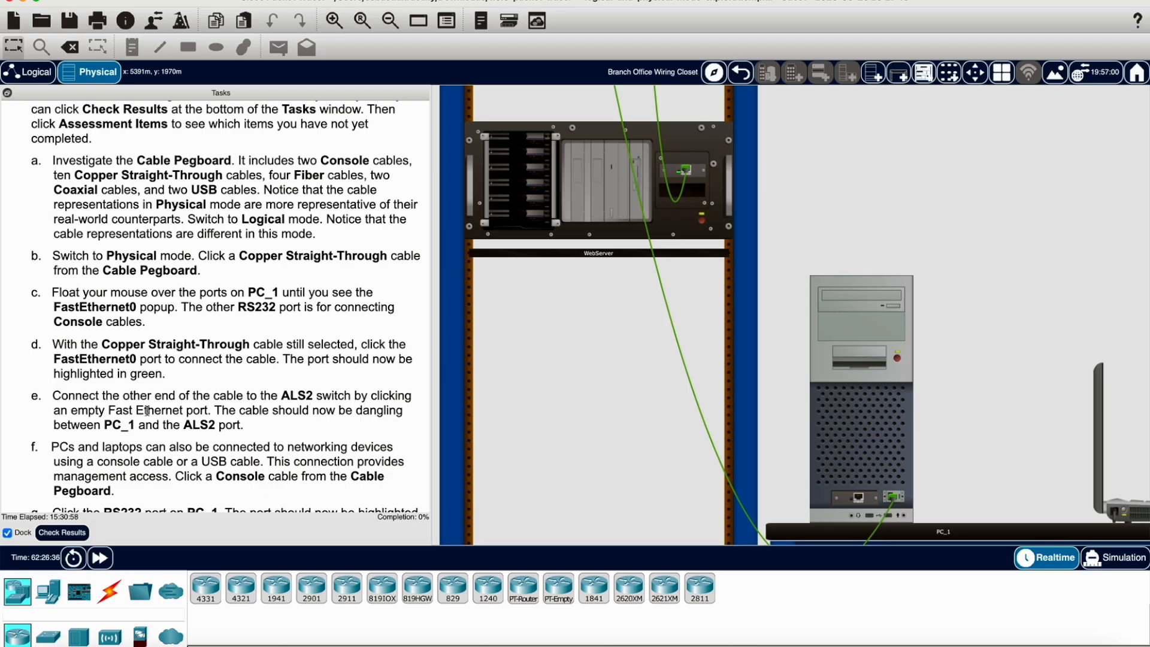
scroll(309, 411, down, 4)
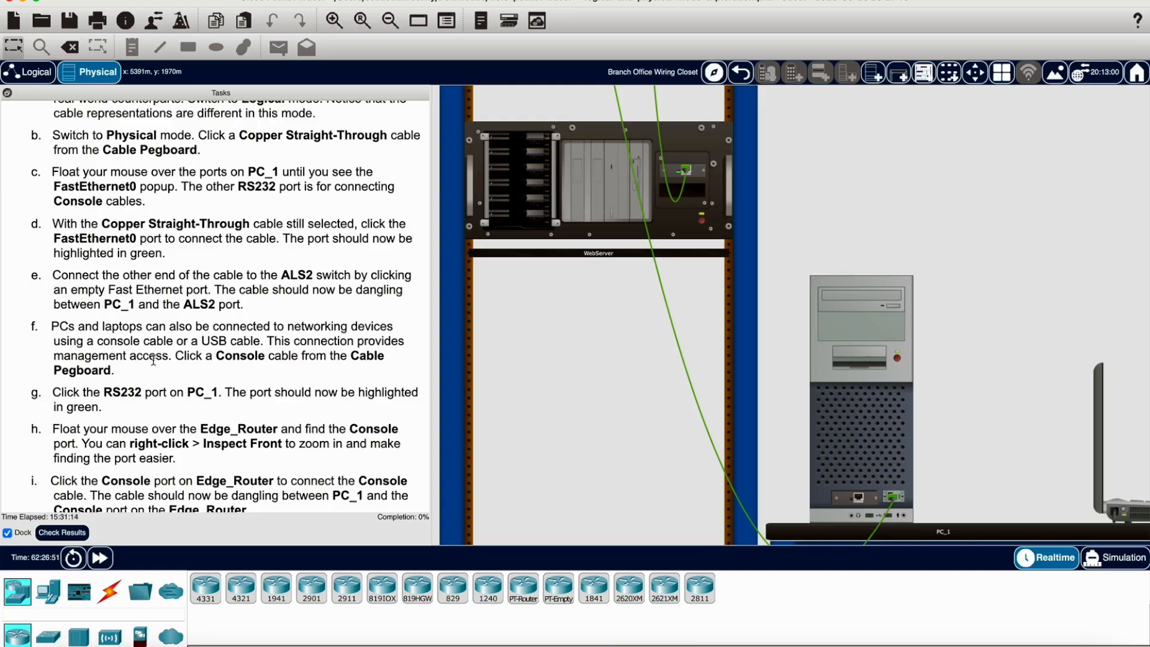
Try to plug a Console cable from the pegboard into the RS 232 port on PC_1
scroll(848, 317, up, 10)
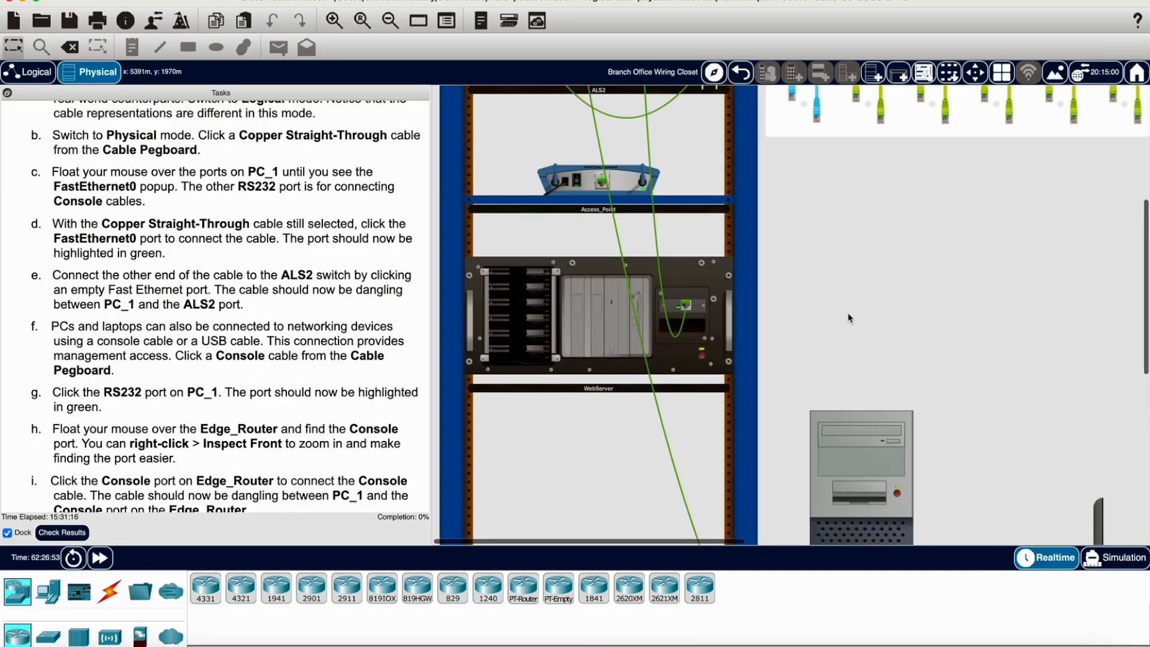
scroll(711, 387, down, 4)
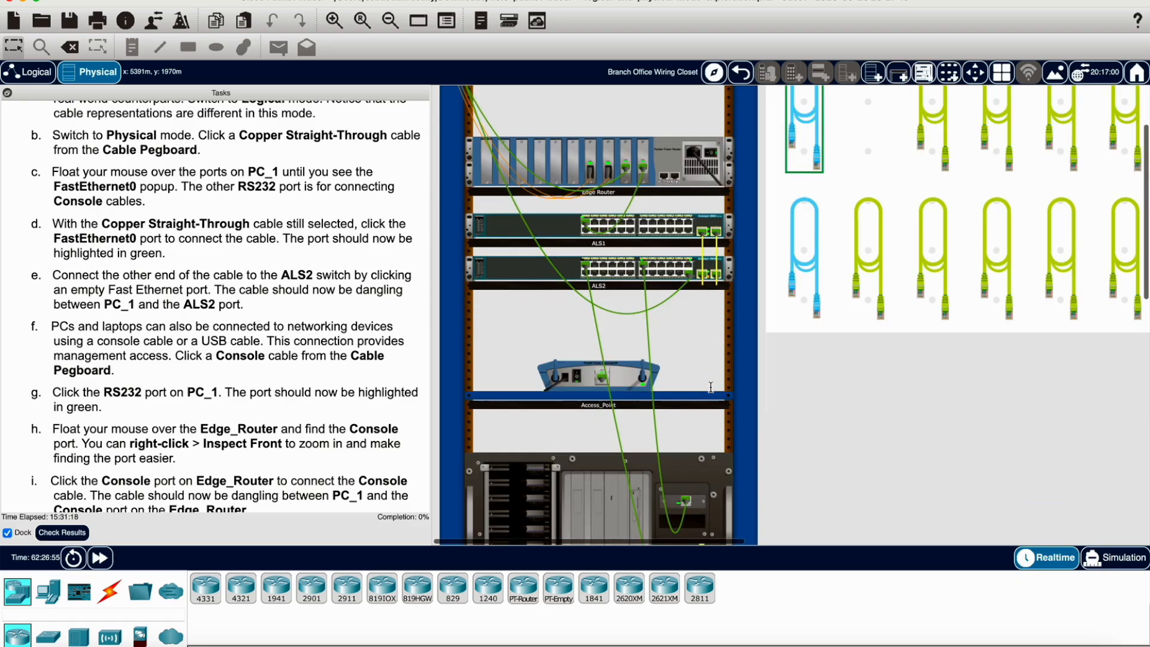
scroll(335, 448, down, 3)
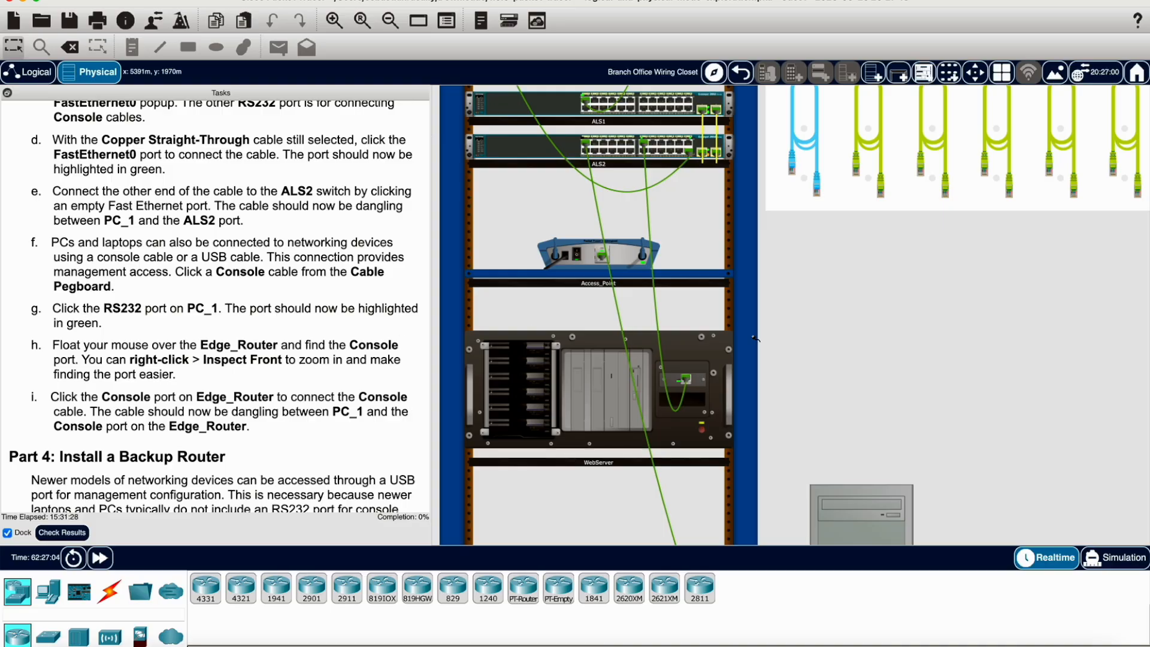
scroll(912, 376, down, 5)
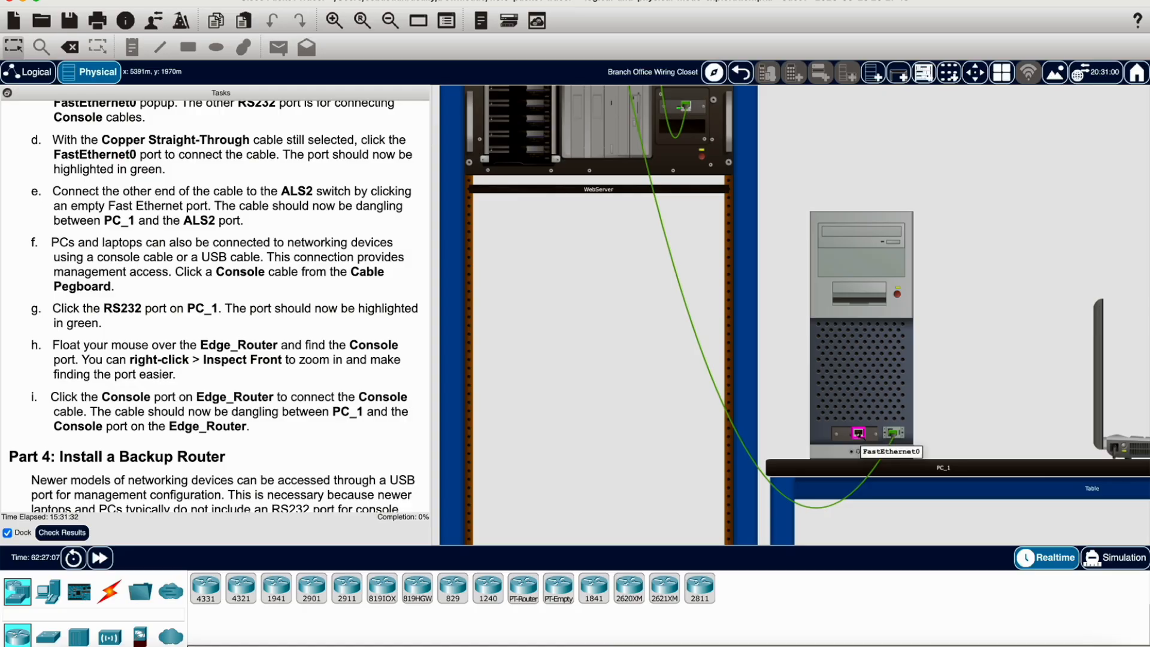
click(891, 433)
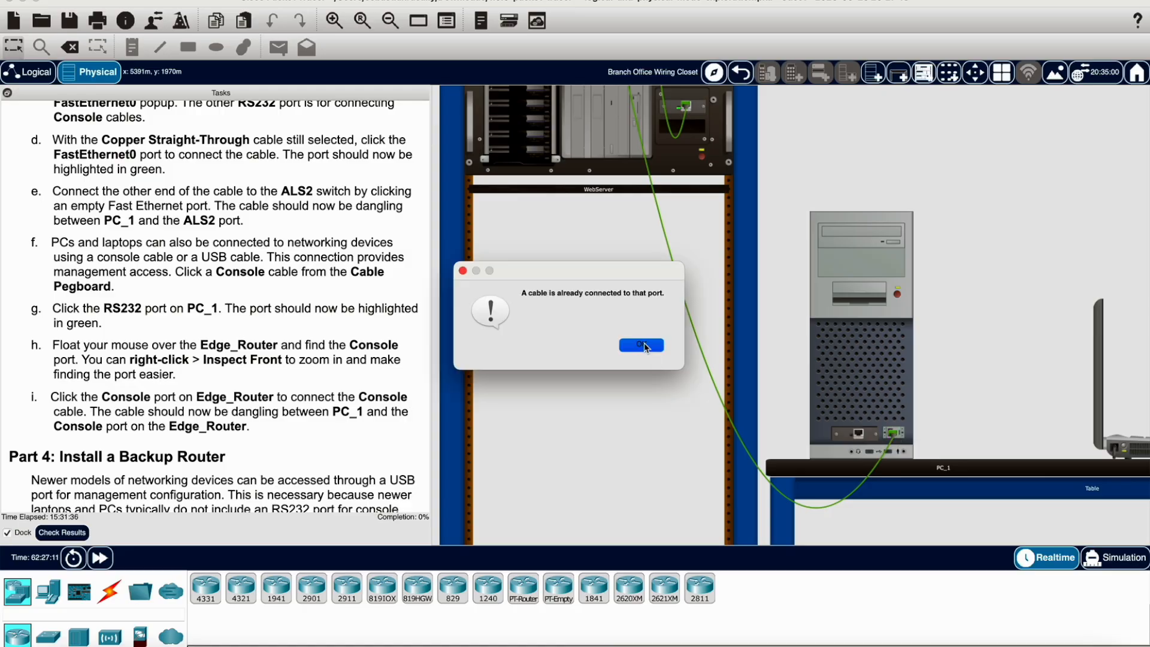
click(642, 347)
scroll(780, 353, up, 5)
scroll(780, 353, down, 4)
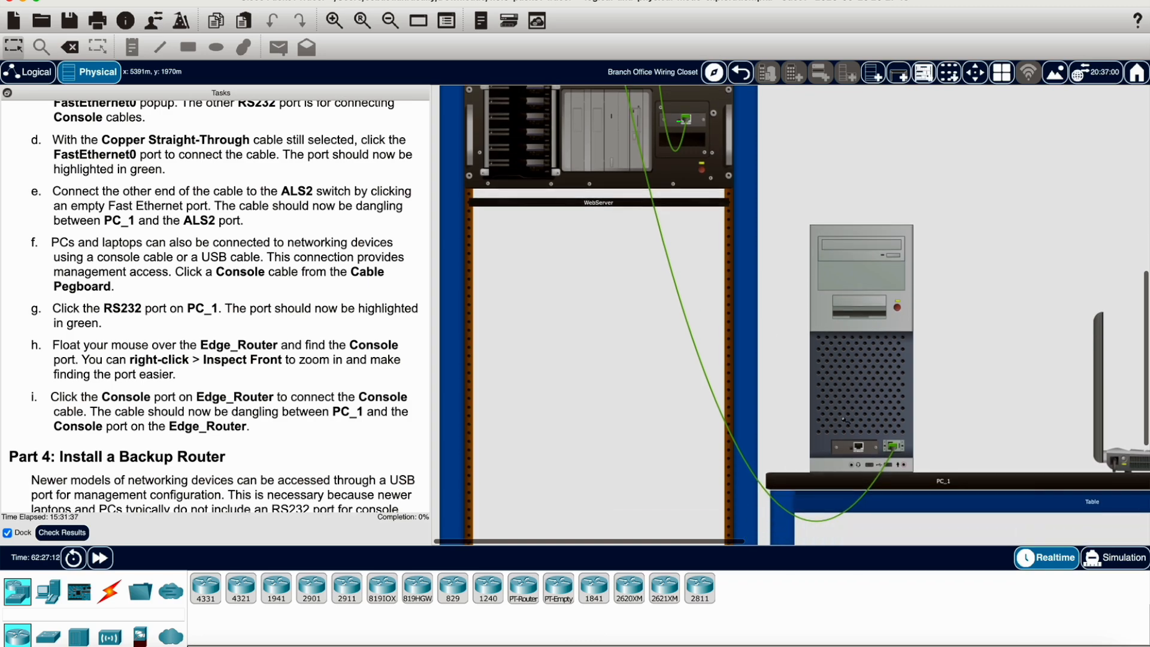
scroll(879, 283, up, 8)
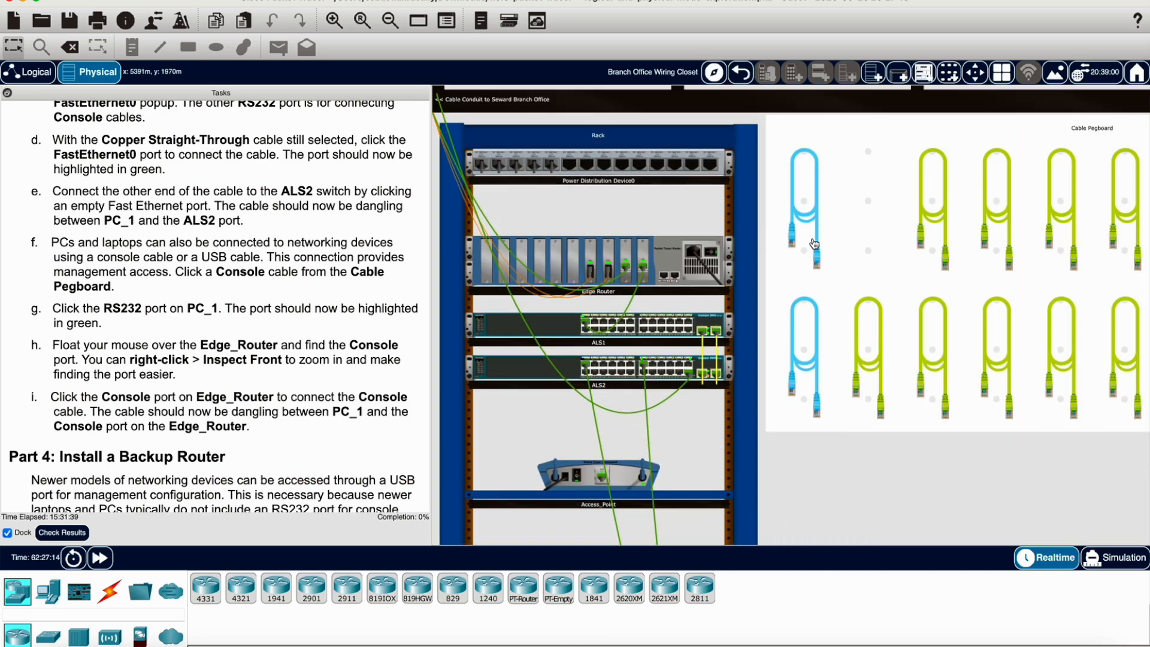
scroll(897, 456, down, 2)
scroll(896, 456, down, 6)
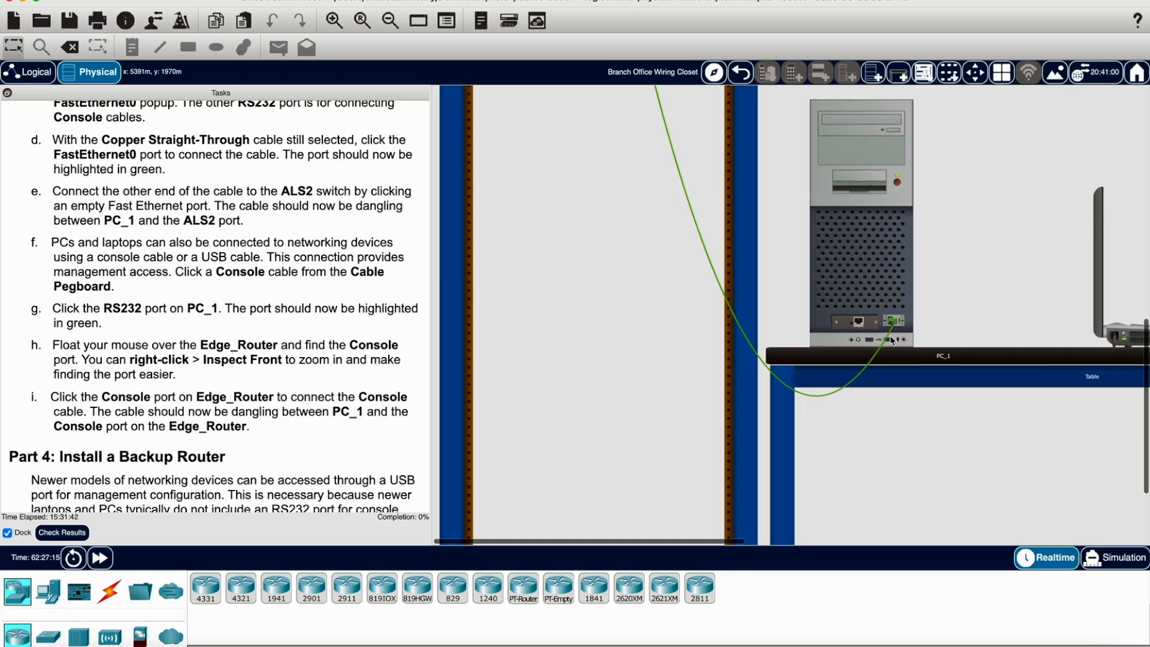
click(893, 327)
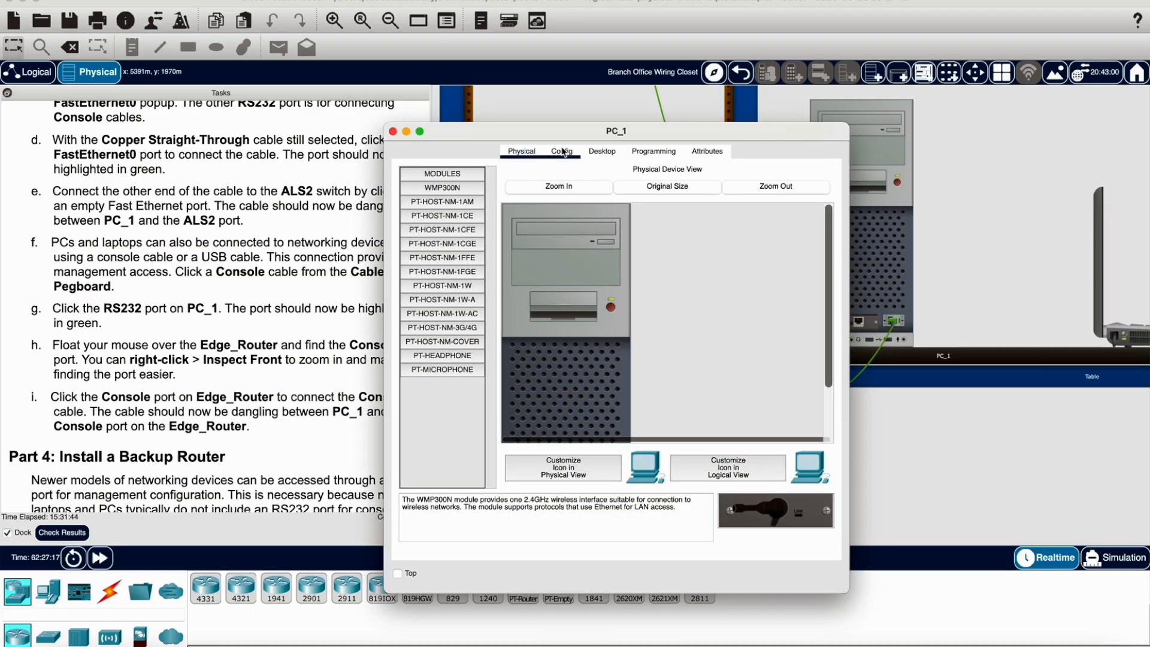
click(395, 132)
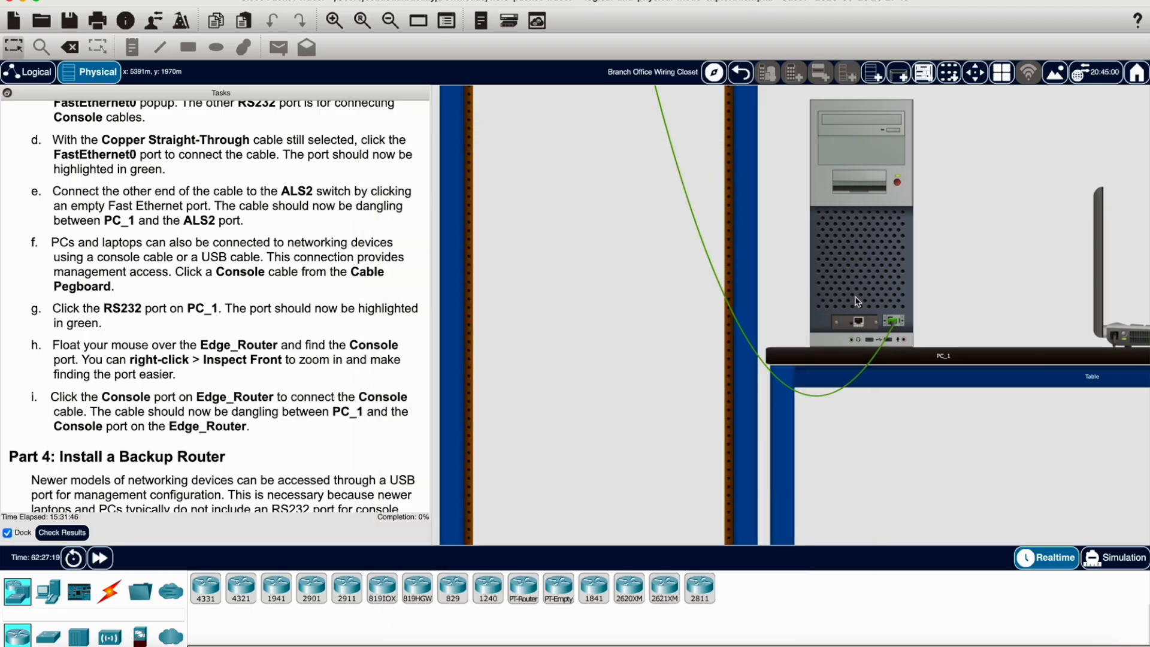
click(894, 320)
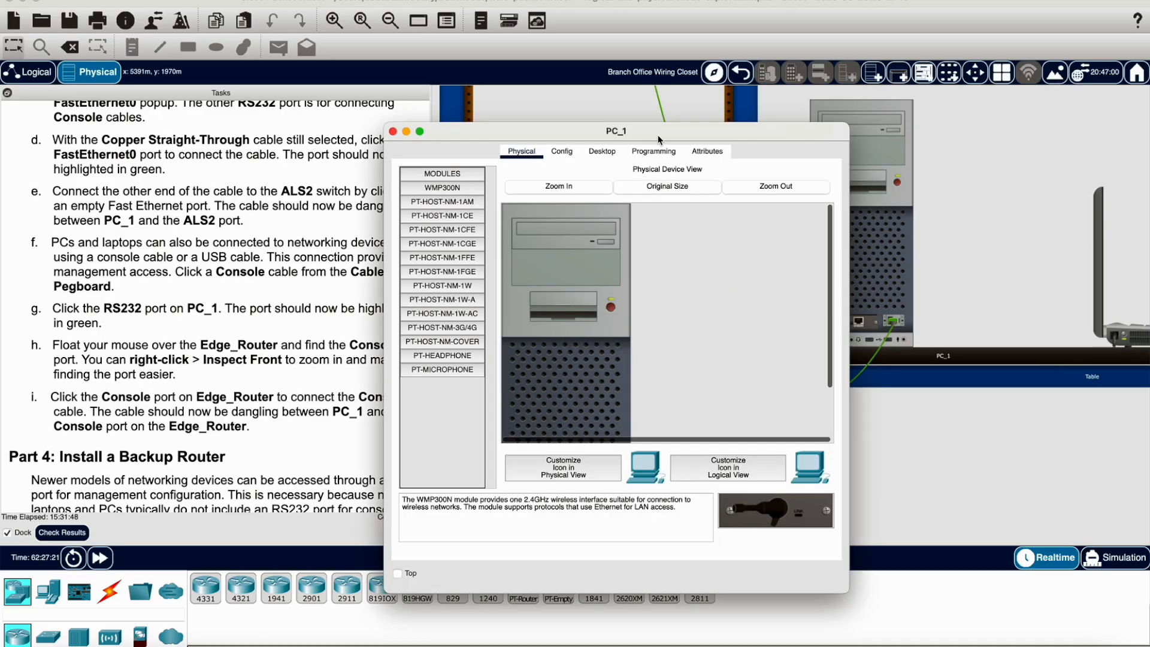
click(393, 131)
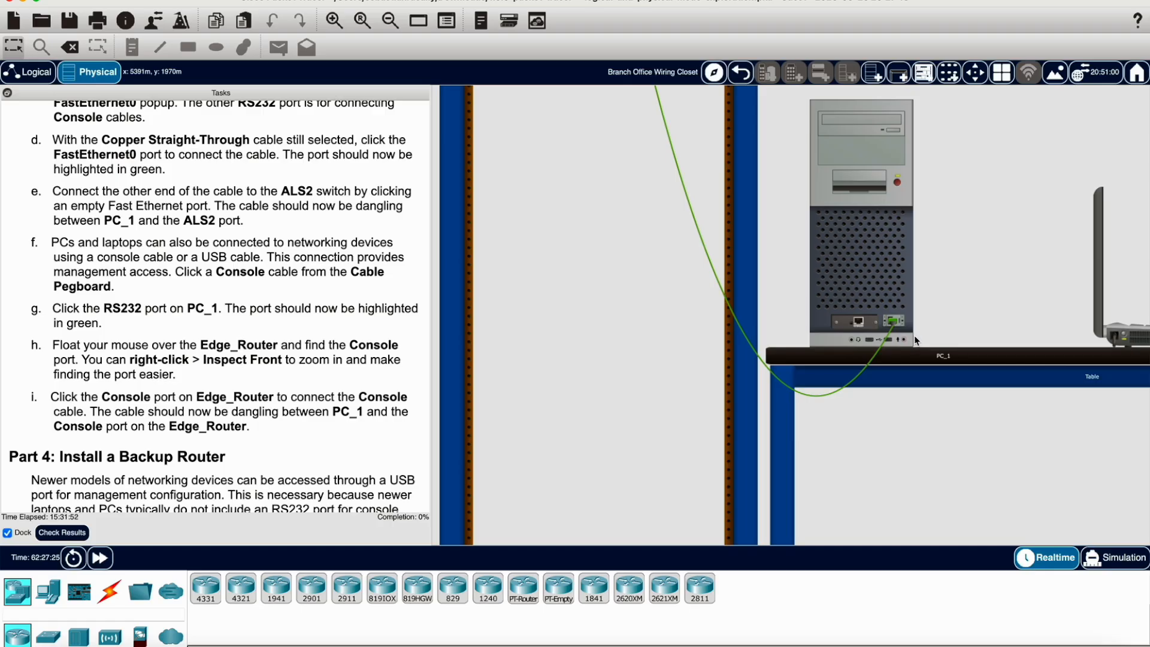
Move the PC_1 end of the Copper Straight-Through cable from the RS 232 port to the FastEthernet0 port
drag(893, 321, 861, 323)
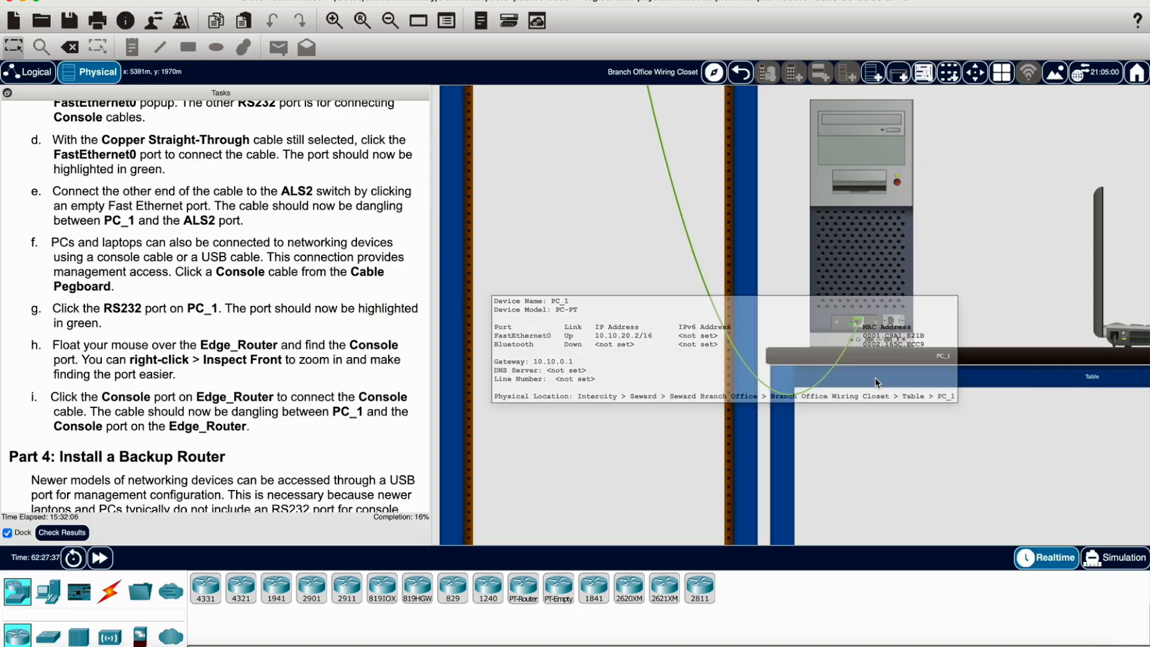
click(858, 324)
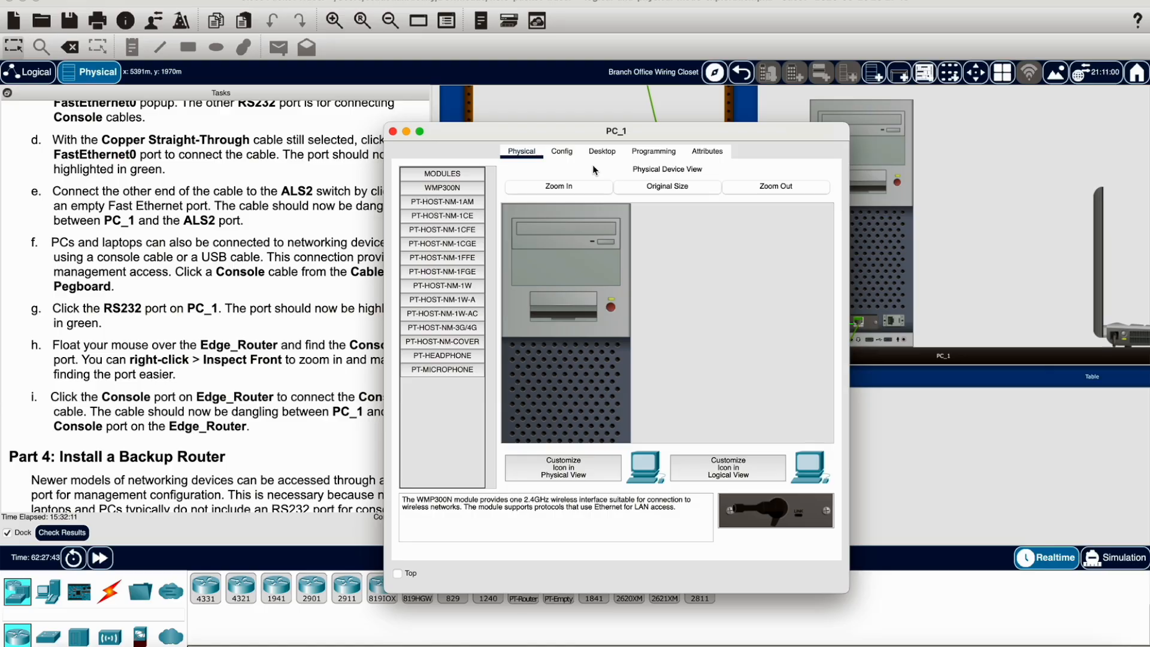
click(393, 132)
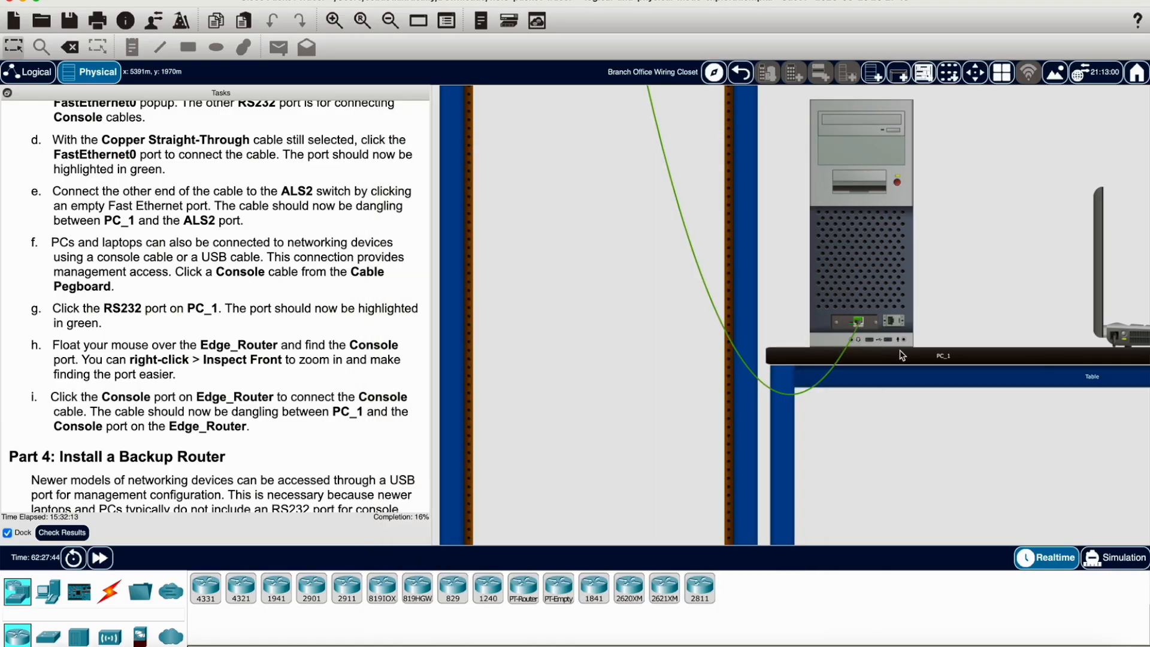
Take a Console cable from the Cable Pegboard and plug one end into the RS 232 port on PC_1
scroll(958, 322, up, 5)
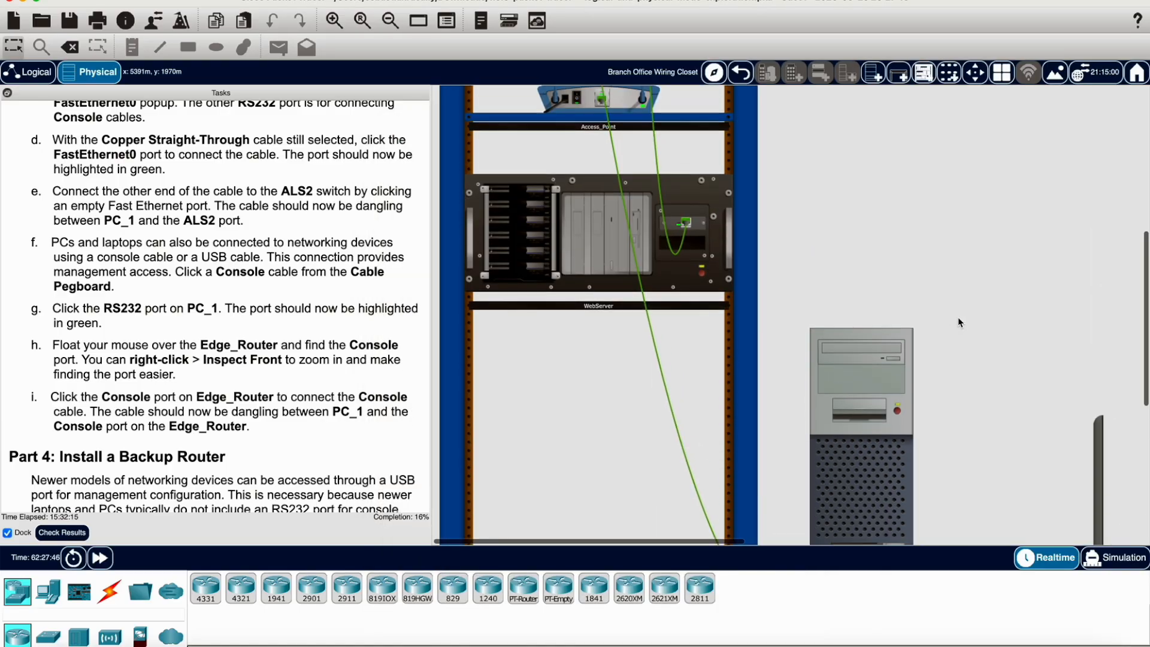
scroll(959, 323, up, 8)
click(804, 252)
scroll(912, 440, down, 10)
scroll(912, 440, down, 2)
click(893, 300)
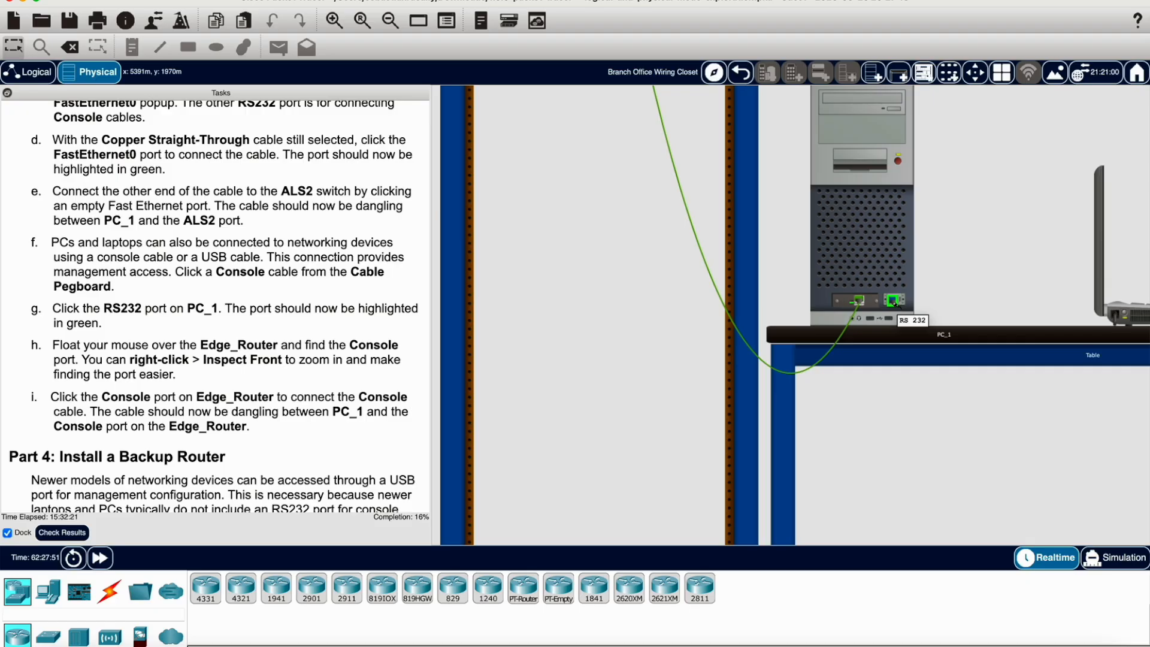
Connect the other end of the Console cable to the Console port on the Edge Router and check the cable run to PC_1
scroll(696, 221, up, 7)
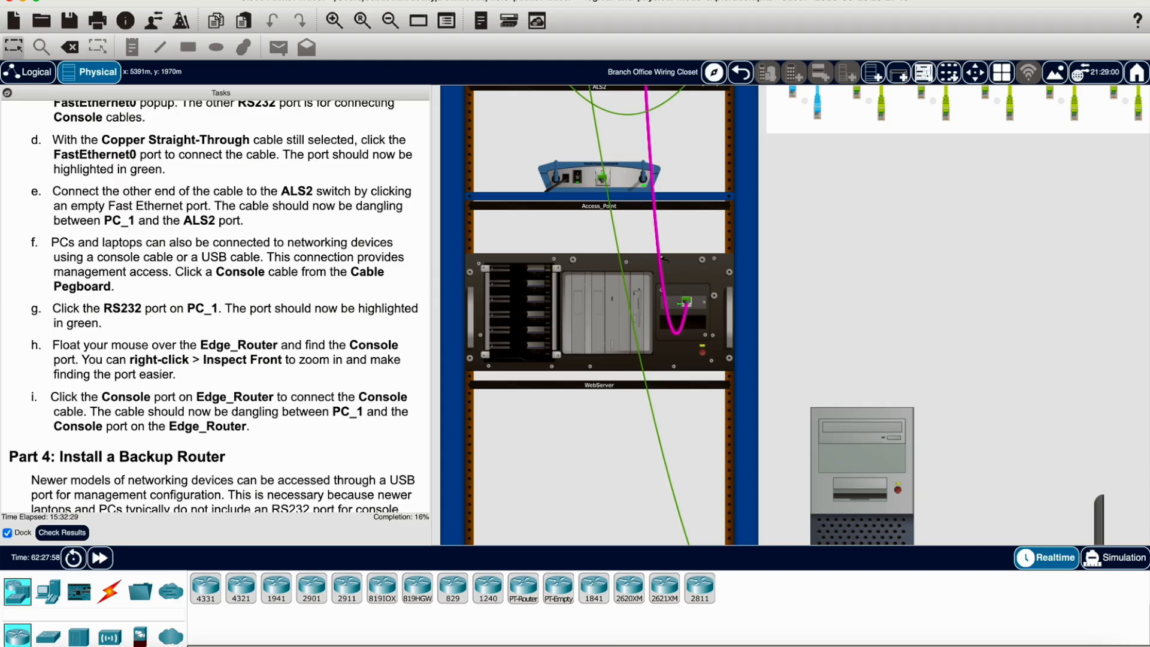
scroll(703, 307, up, 7)
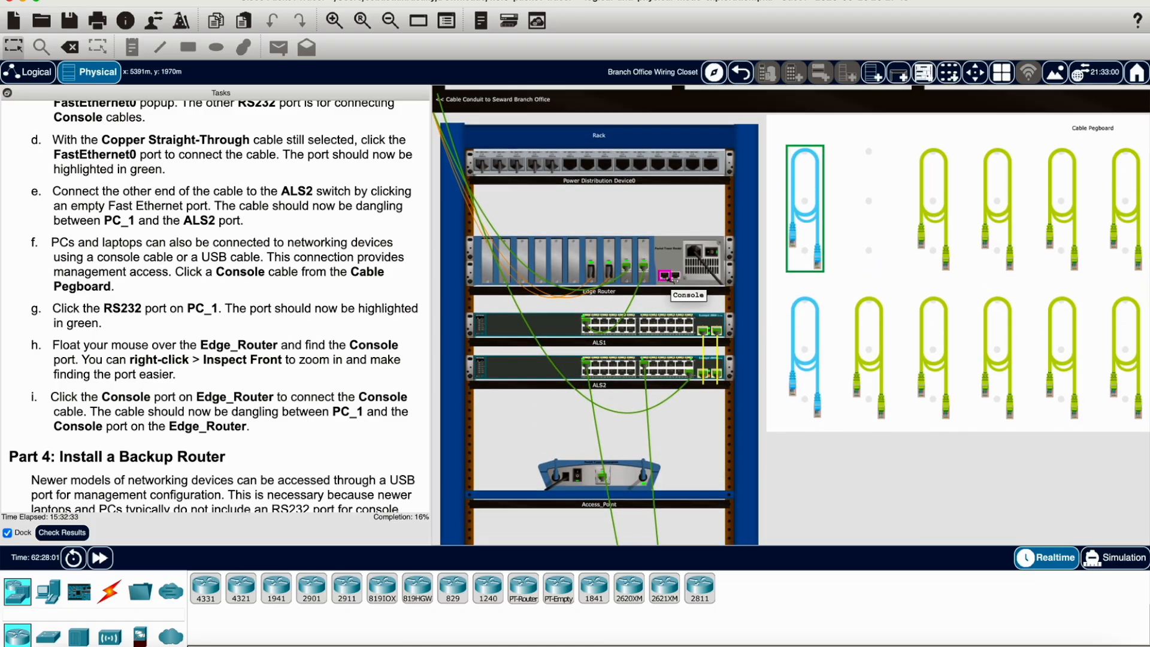
click(666, 276)
scroll(722, 311, down, 3)
scroll(723, 313, down, 8)
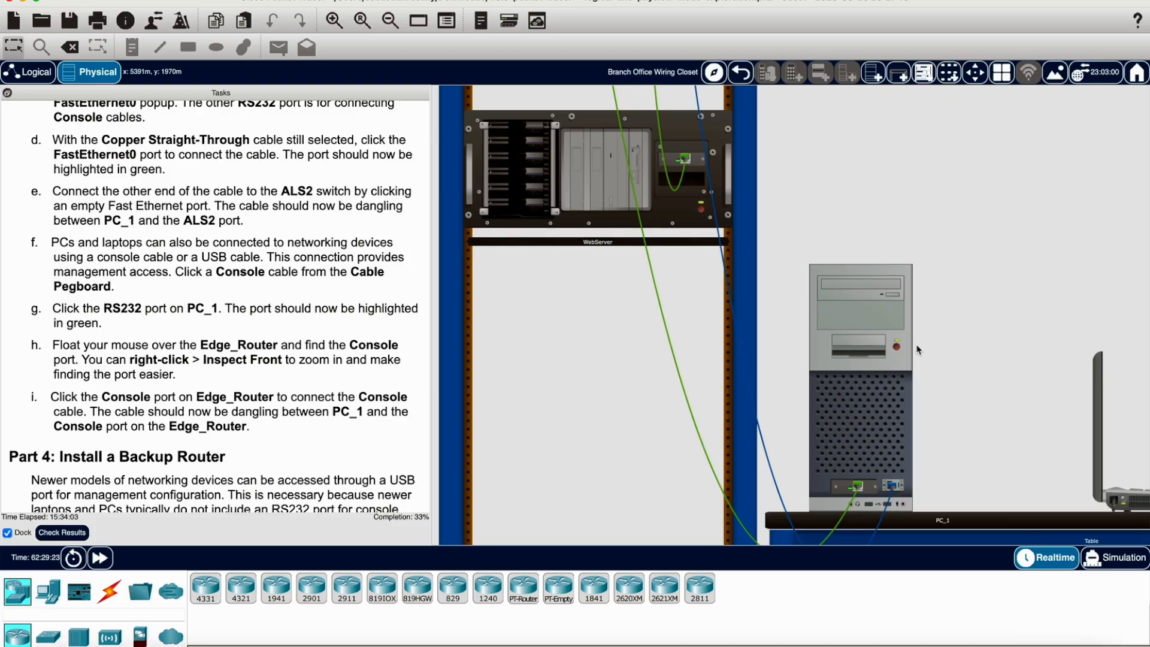
Inspect the front of the Edge Router to check the cable plugged into its Console port
mouse_move(917, 349)
scroll(627, 352, up, 10)
scroll(627, 353, down, 1)
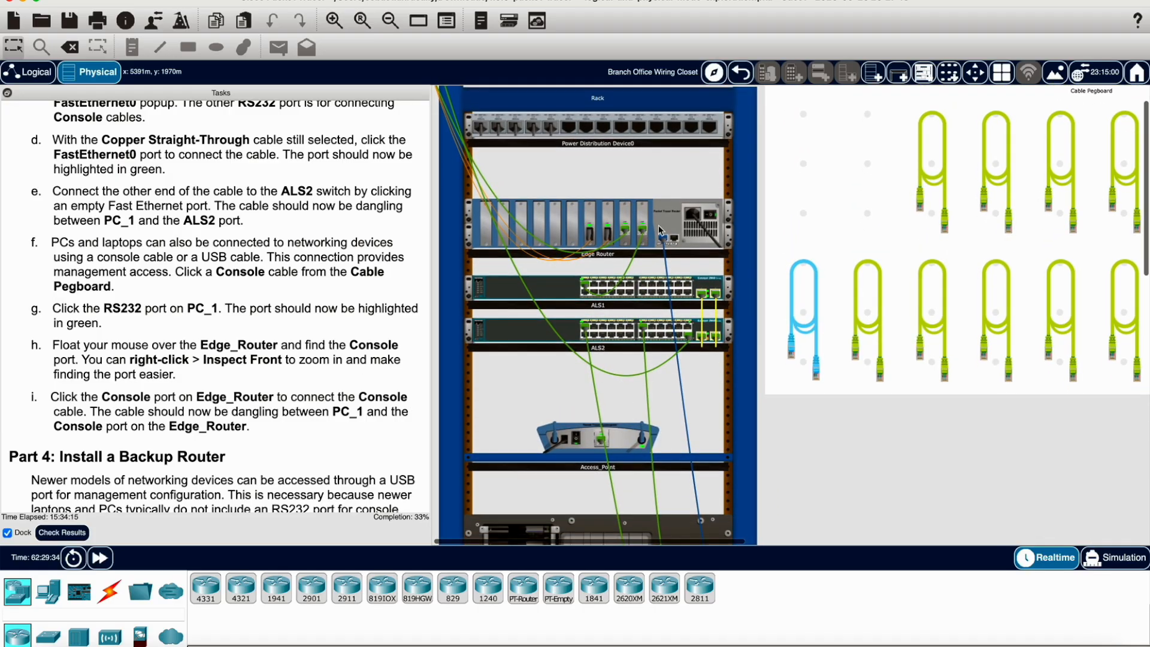
click(669, 223)
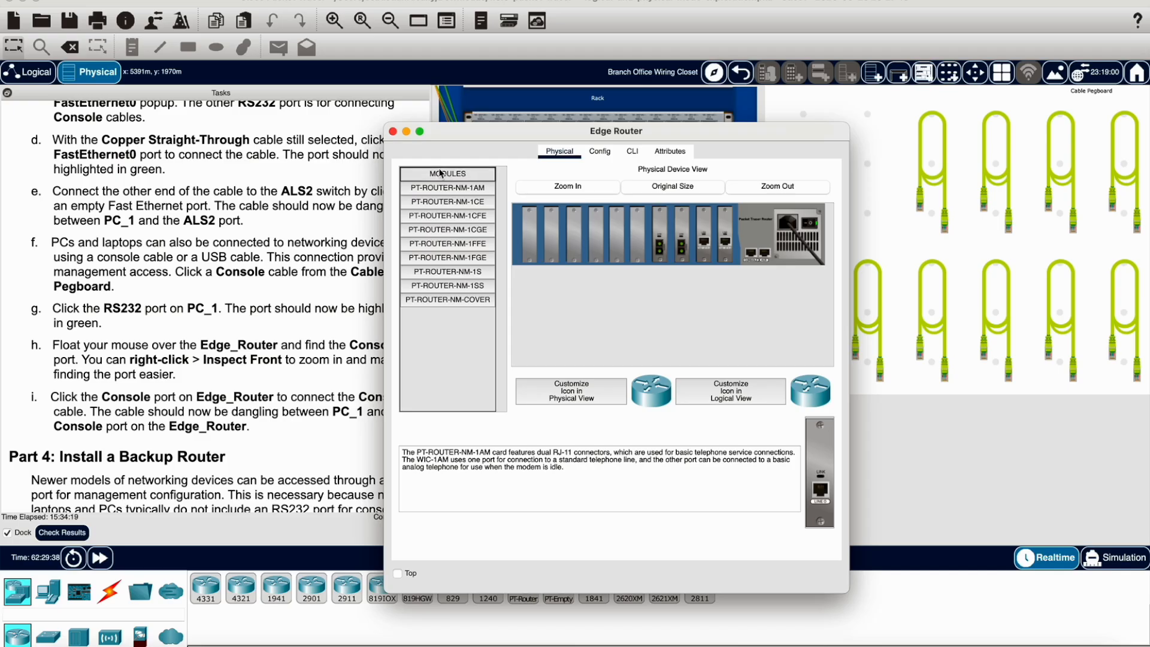
click(393, 132)
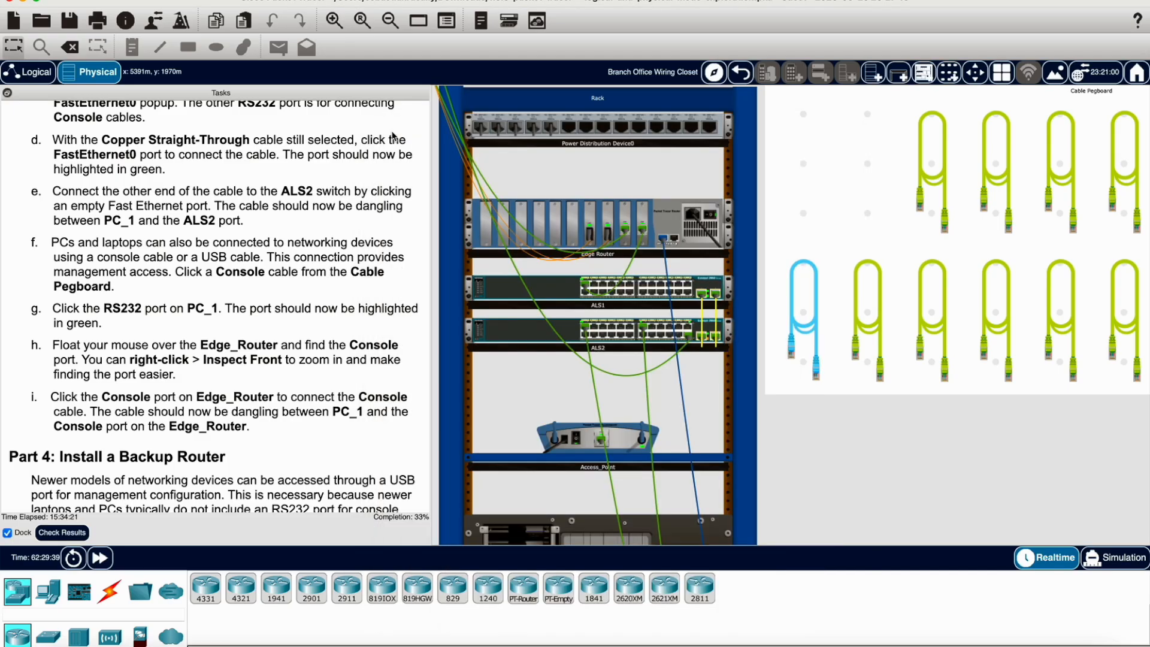
right_click(652, 212)
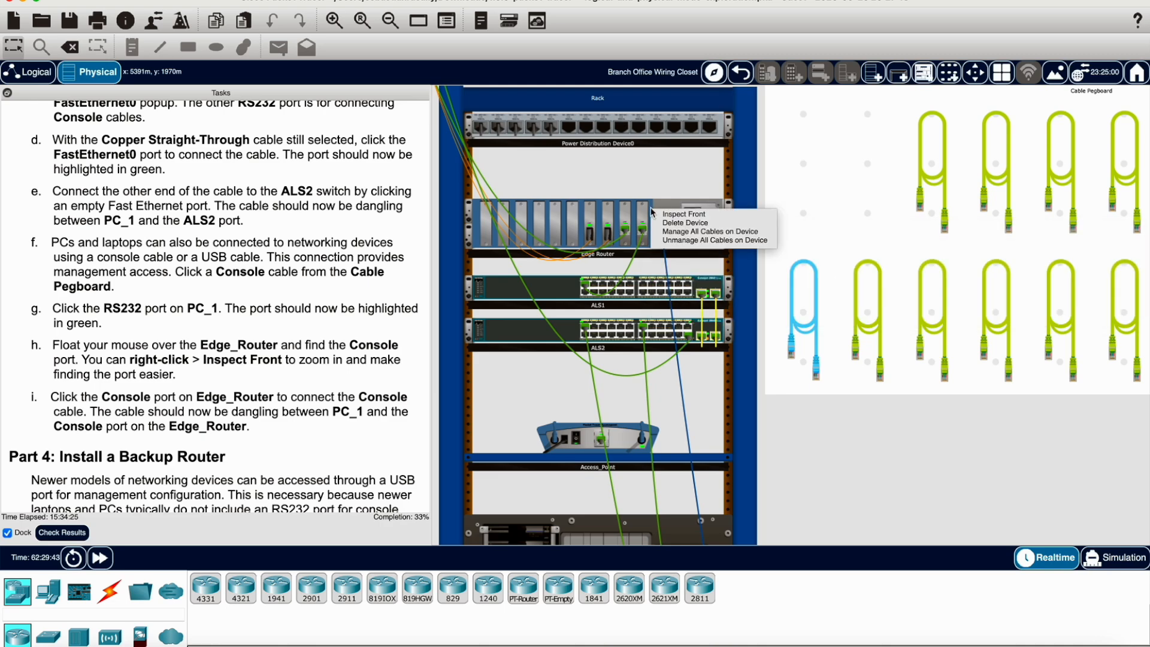
click(697, 215)
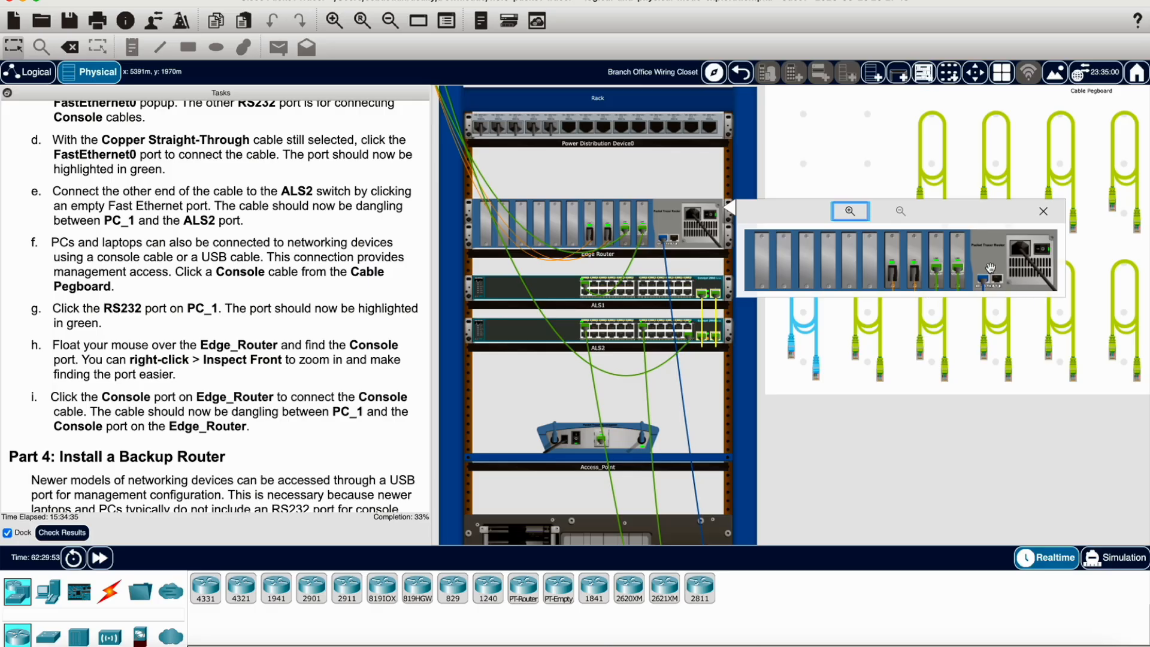
click(1043, 211)
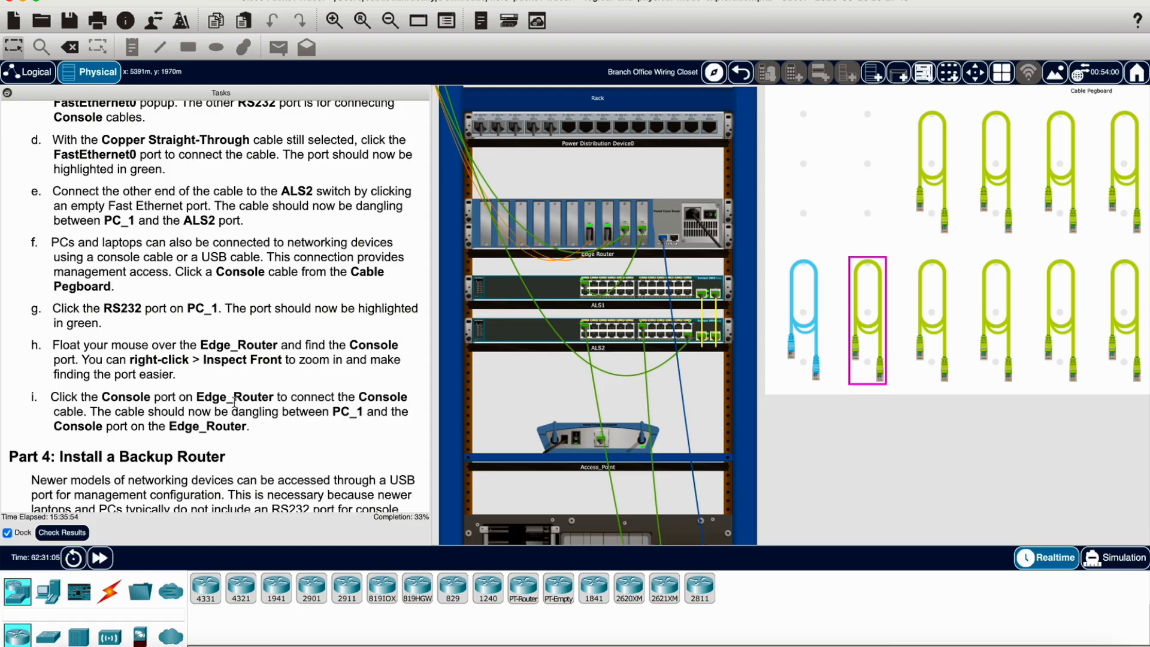
Trace the Console cable down to PC_1 and try to apply cable management to it
scroll(151, 423, down, 2)
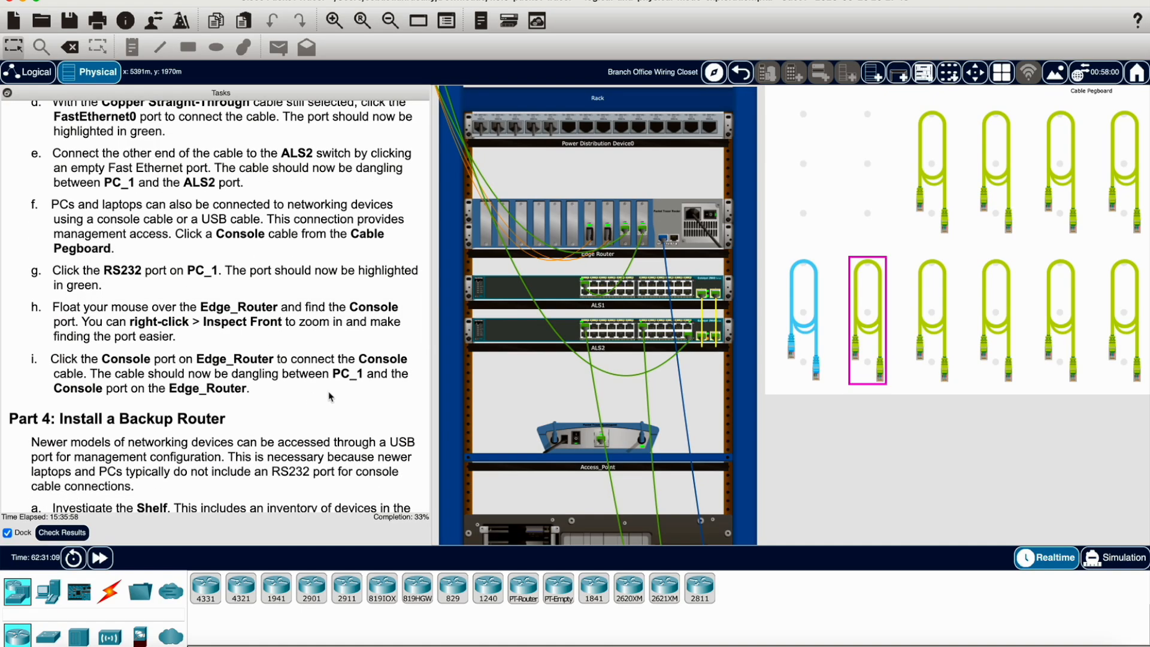
scroll(642, 387, down, 5)
scroll(643, 386, down, 3)
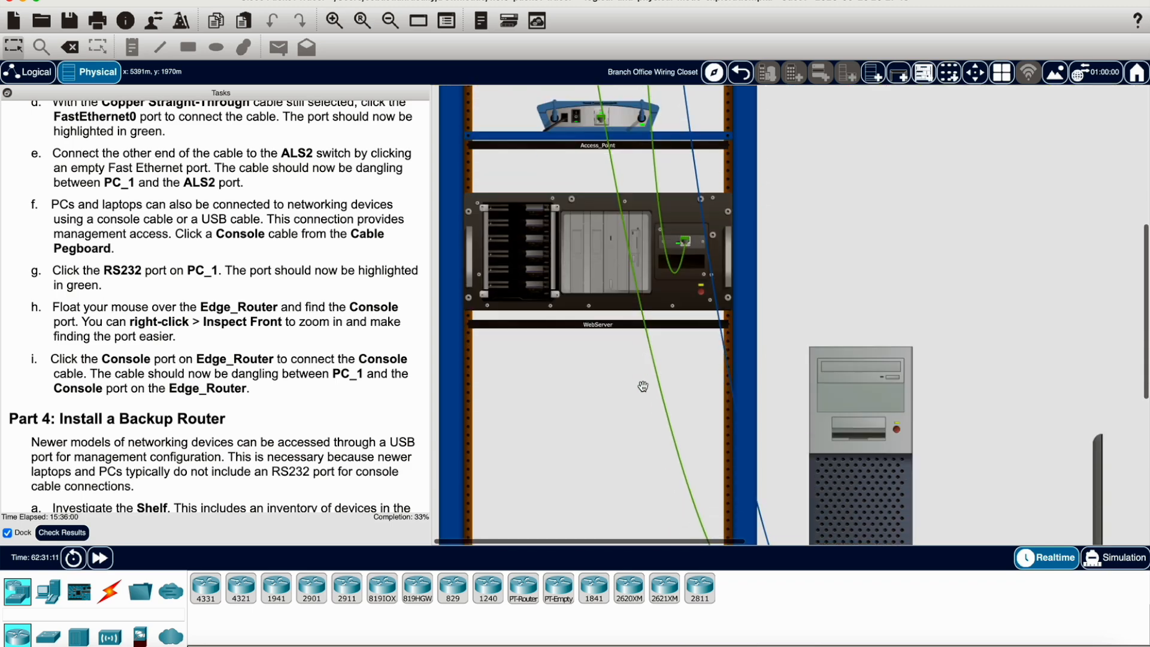
scroll(736, 364, down, 3)
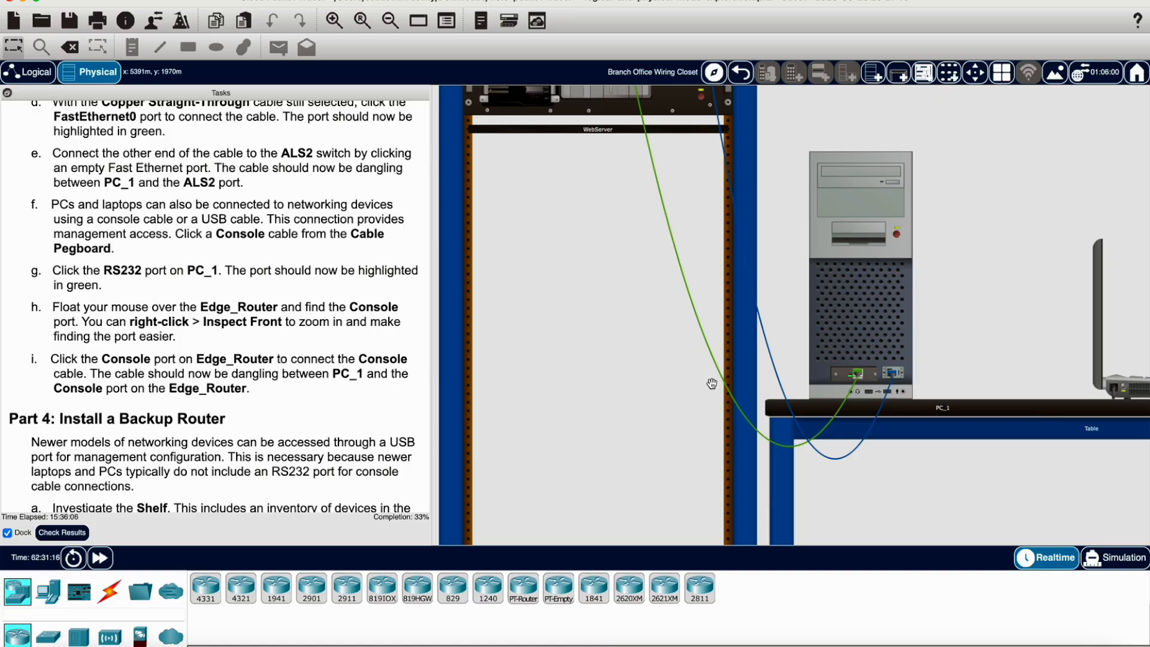
mouse_move(774, 367)
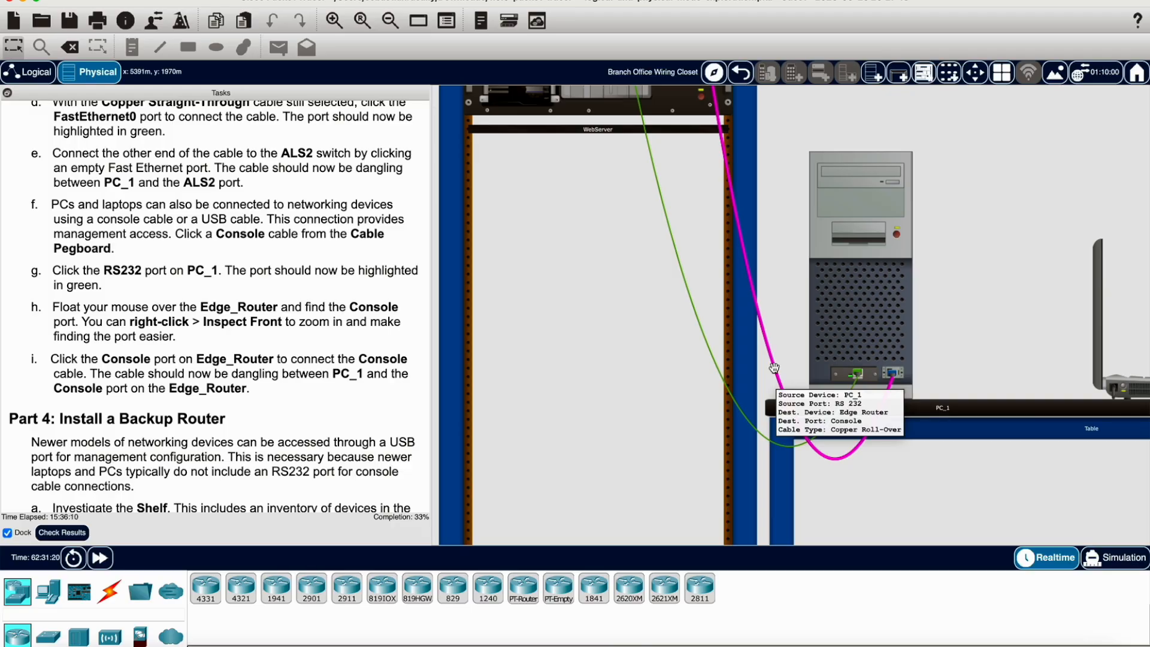
right_click(775, 368)
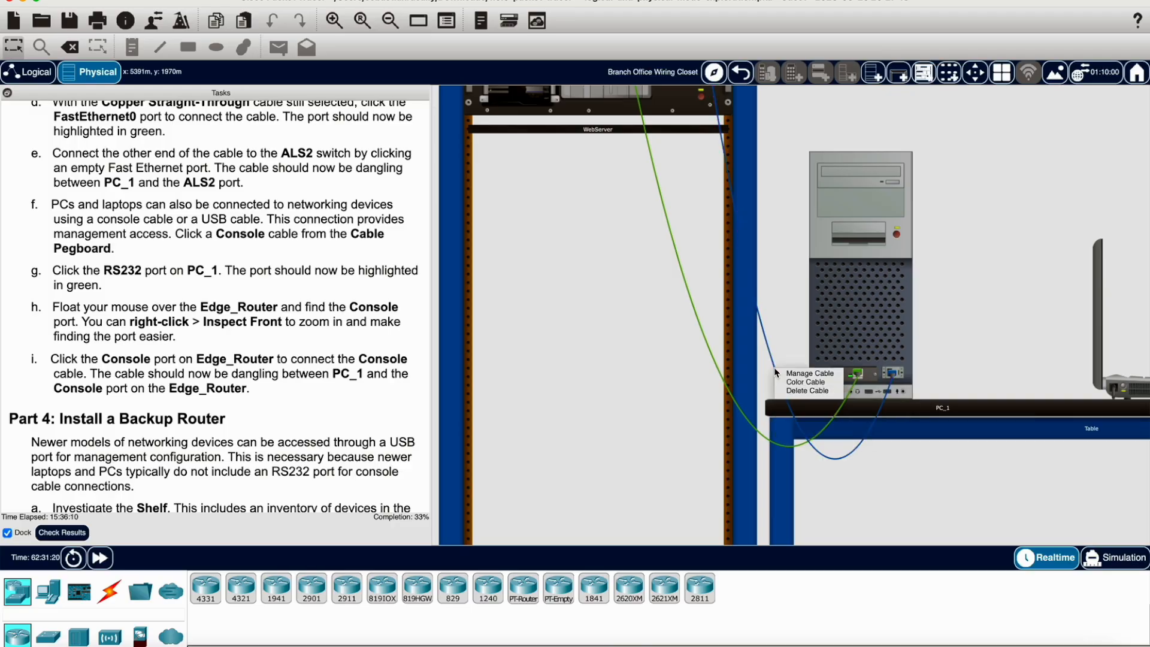
click(813, 374)
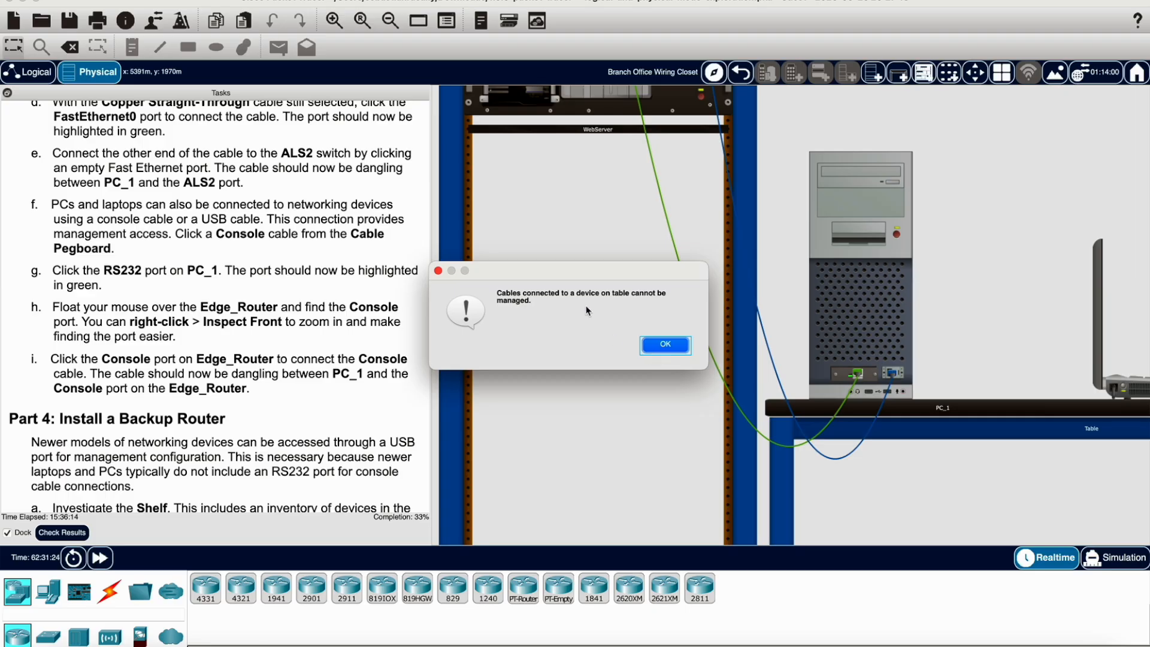
click(667, 344)
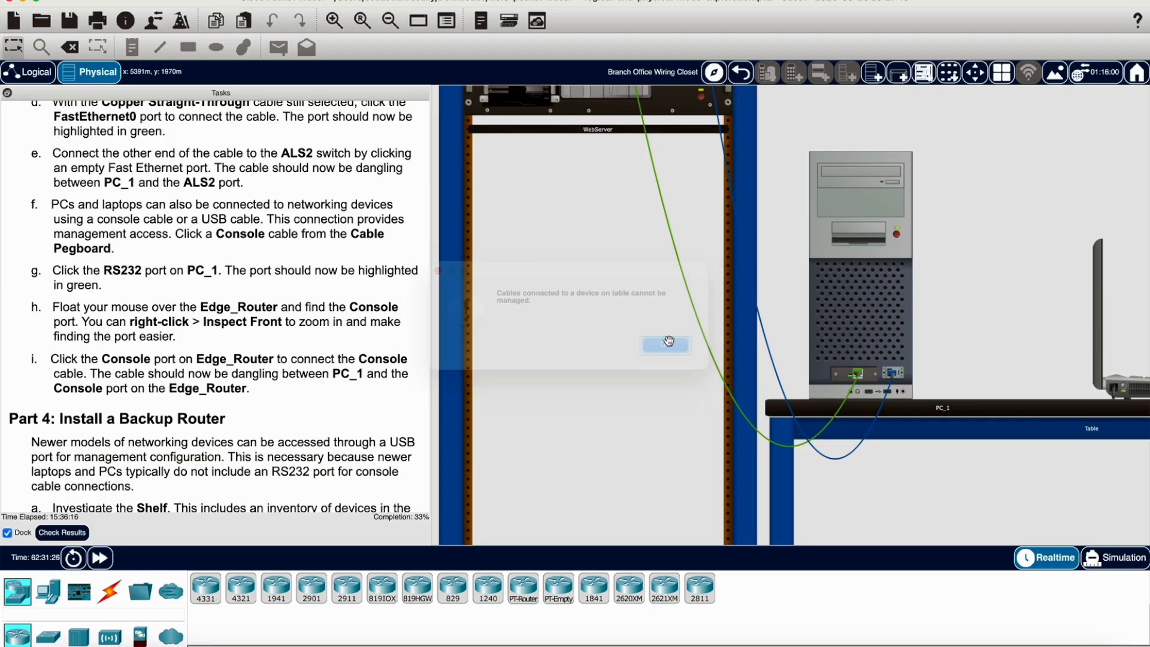
Try to apply cable management to the green Copper Straight-Through cable connected to PC_1
right_click(770, 355)
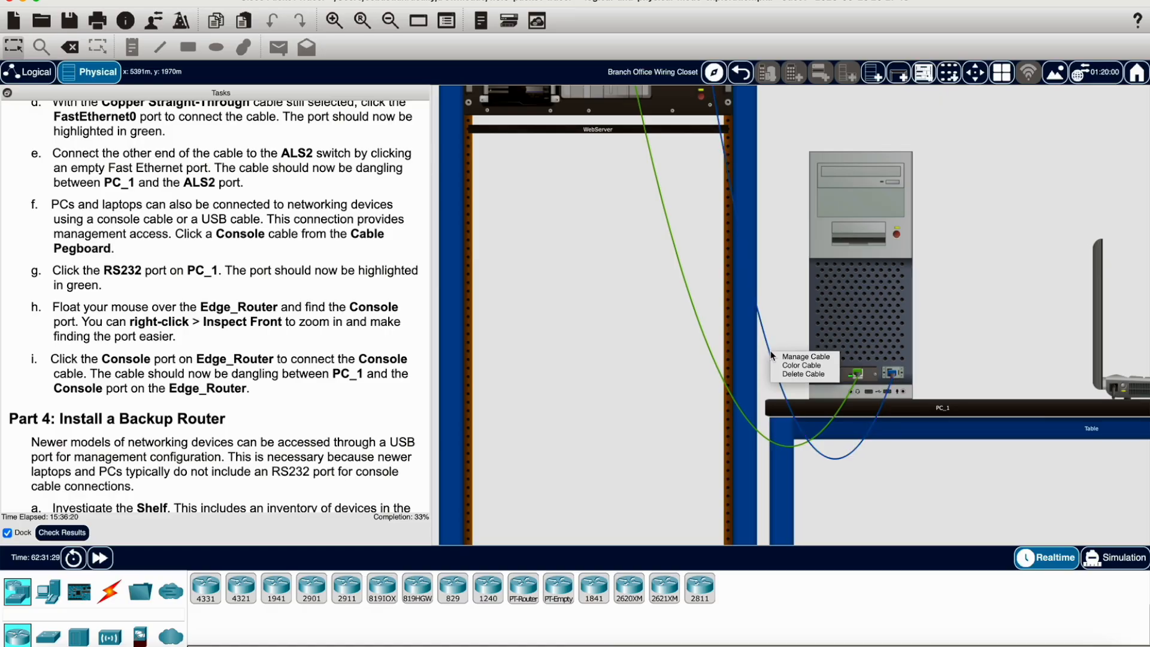
click(726, 384)
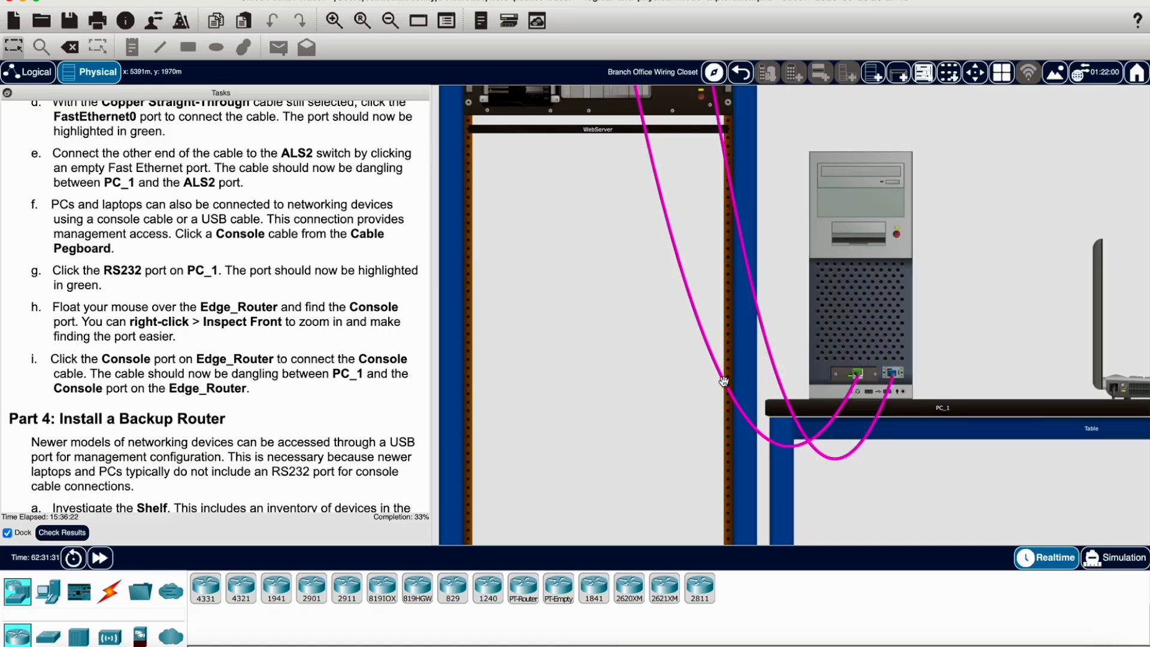
right_click(725, 384)
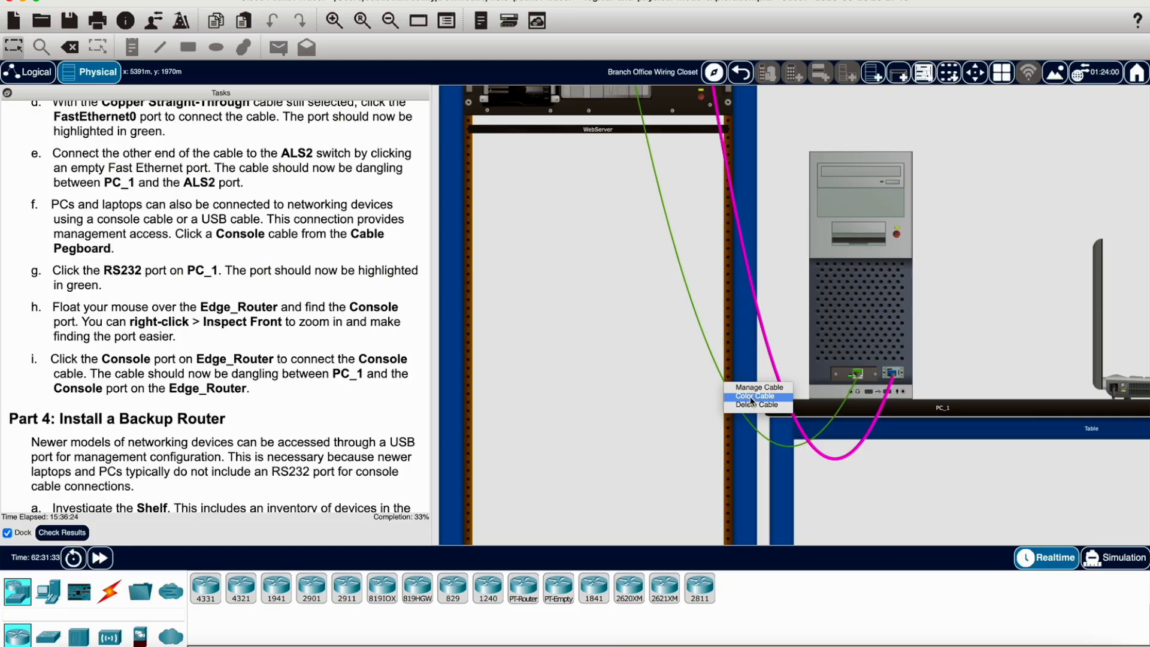
click(753, 388)
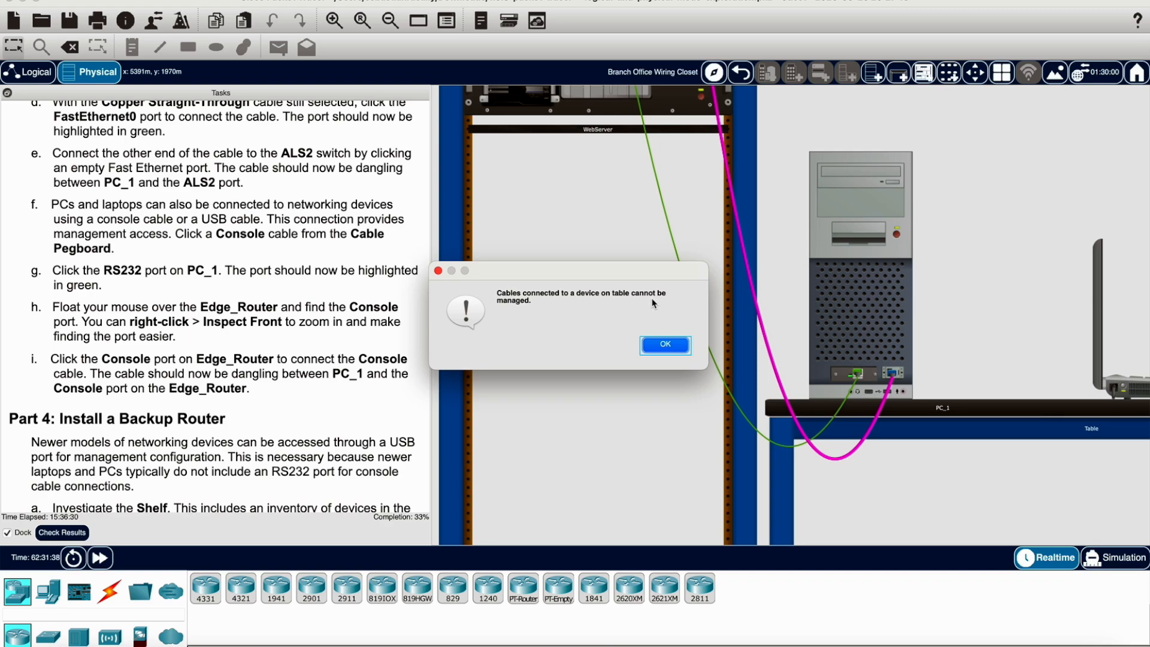
click(665, 344)
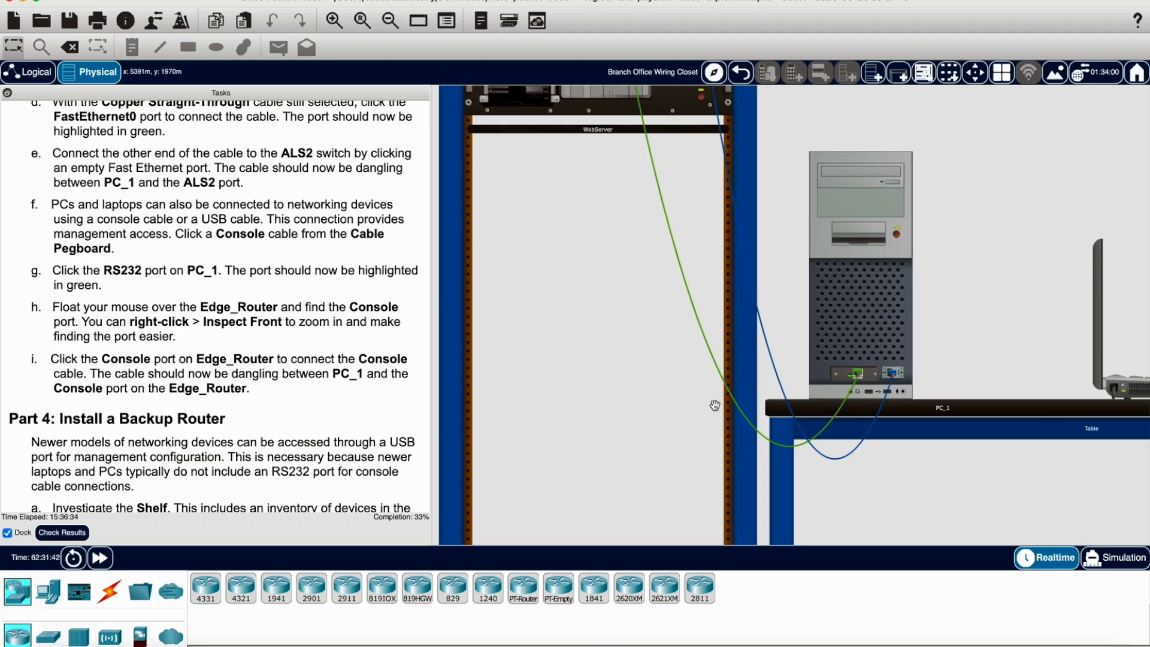
Look over the rack cabling and read the Part 4 instructions for installing a backup router
scroll(715, 406, up, 10)
scroll(714, 406, down, 8)
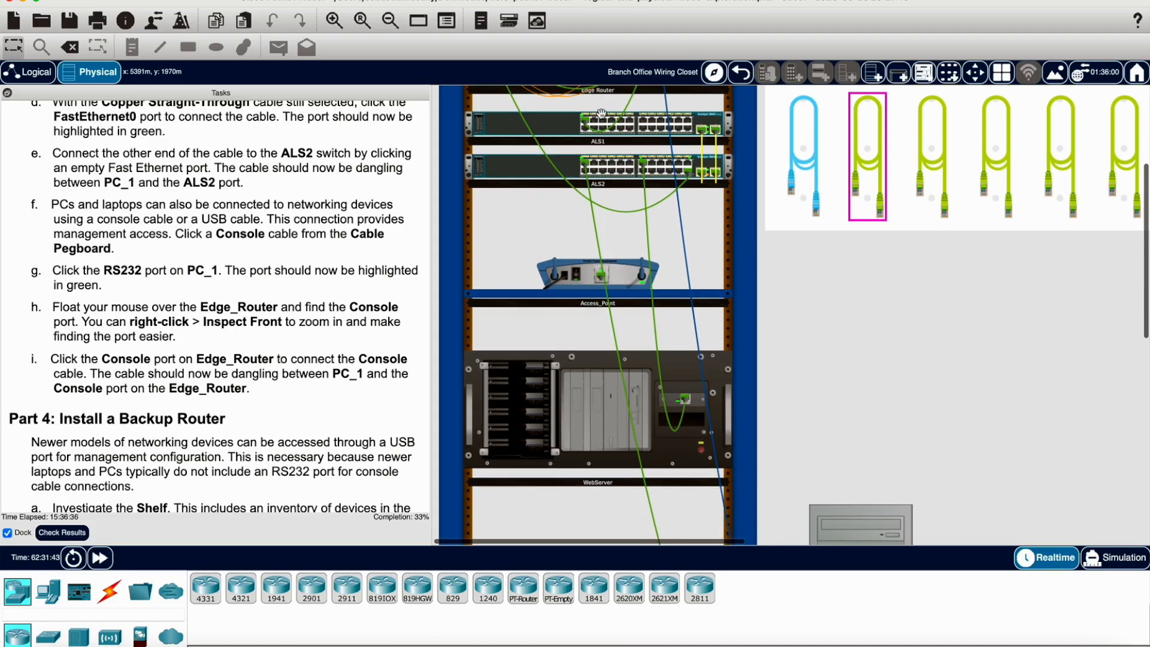
scroll(641, 403, up, 1)
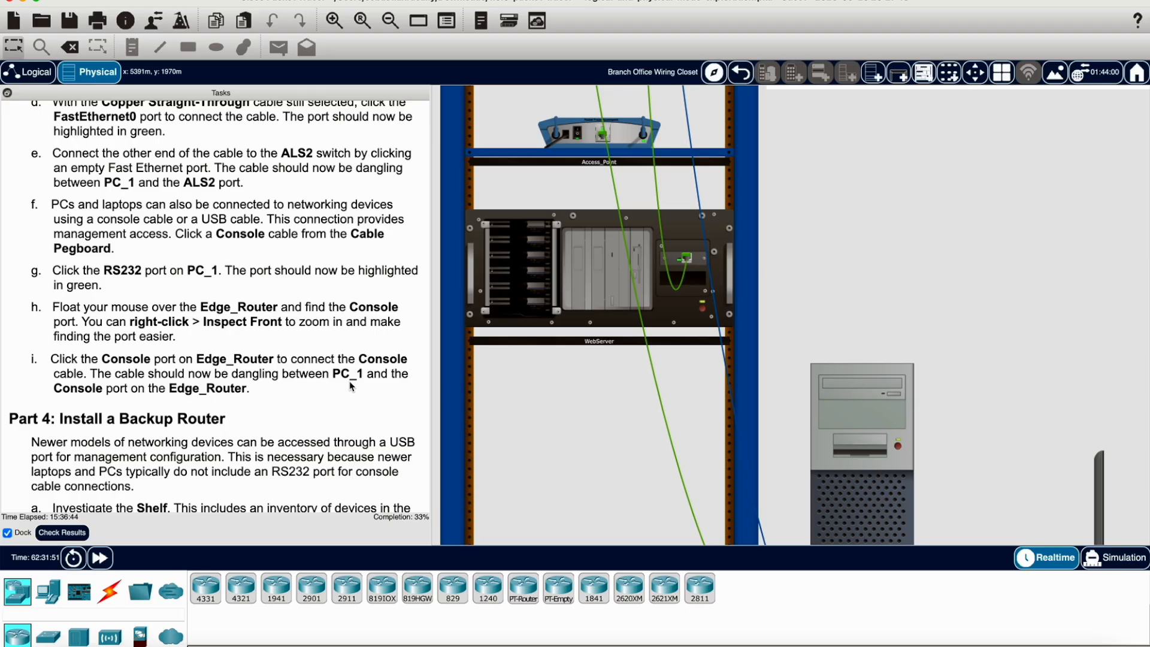
scroll(303, 391, down, 1)
scroll(302, 391, down, 5)
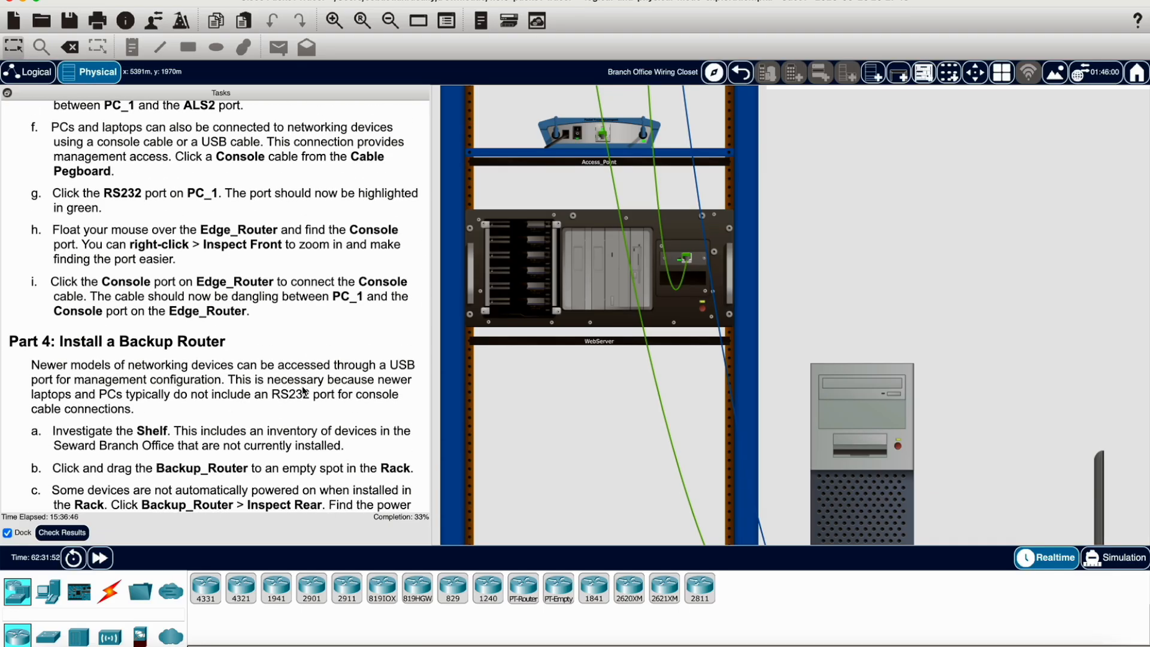
scroll(302, 391, up, 6)
scroll(302, 391, down, 7)
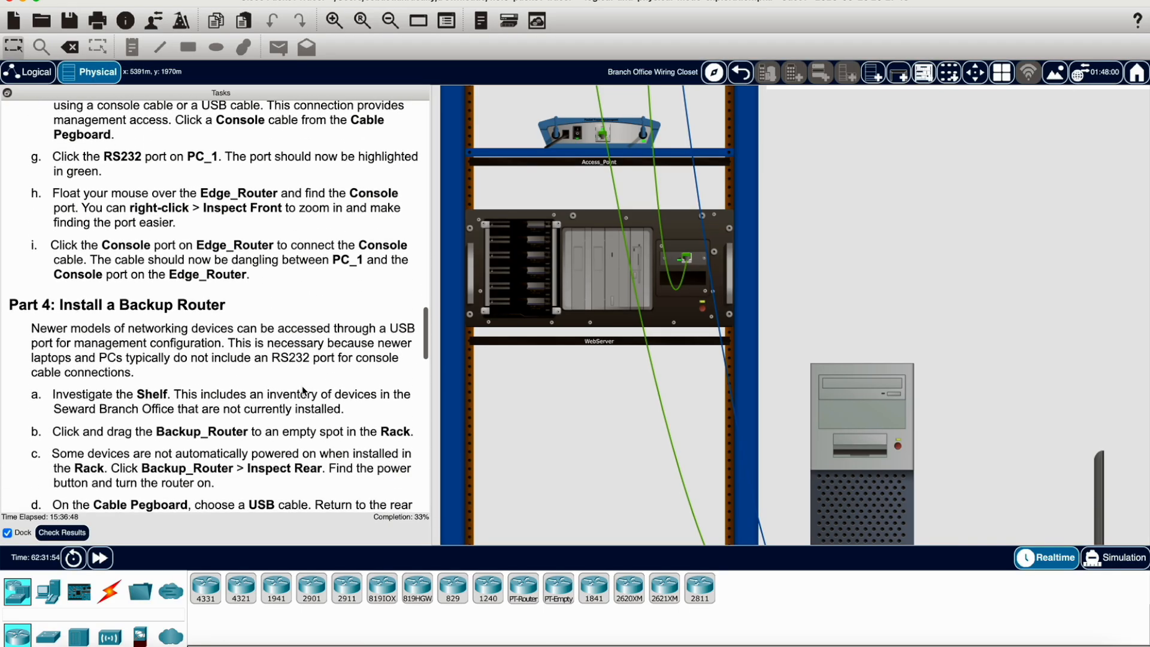
scroll(302, 389, down, 6)
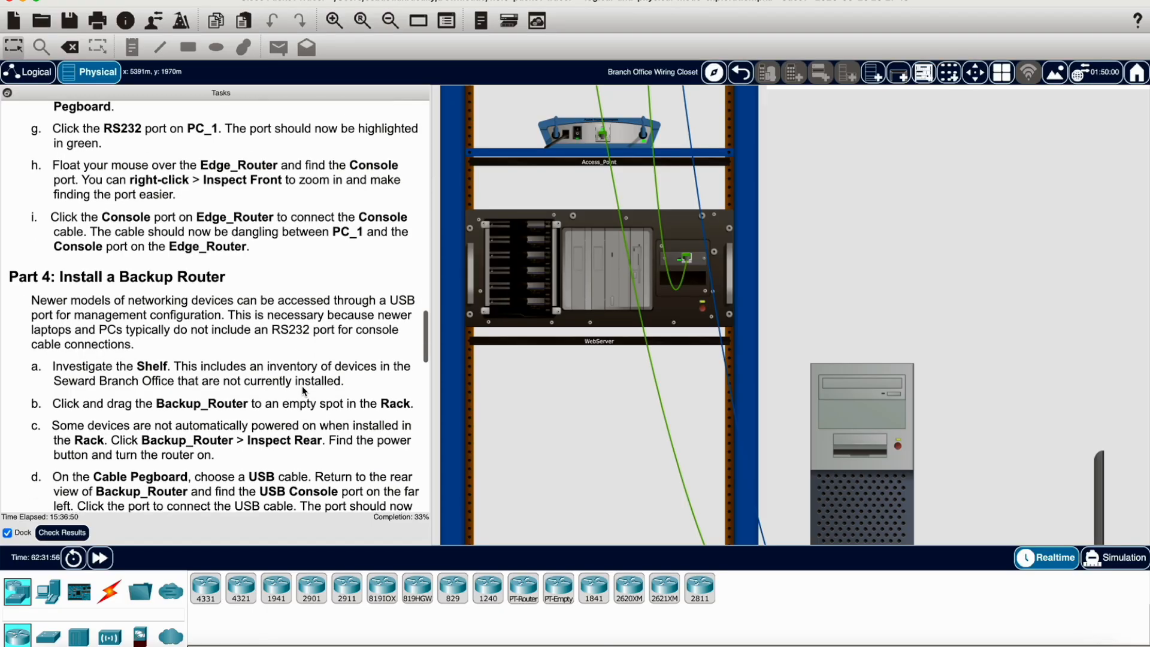
scroll(302, 391, down, 4)
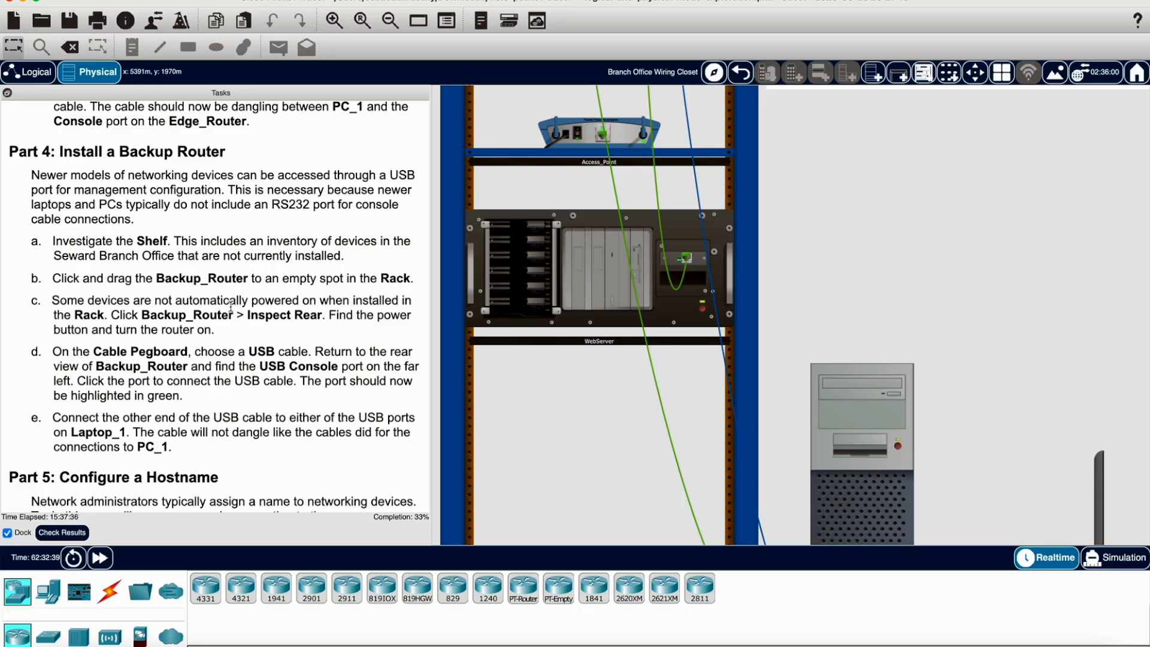
Examine the devices stored on the Shelf and view the device details of Backup_Router
scroll(881, 280, right, 15)
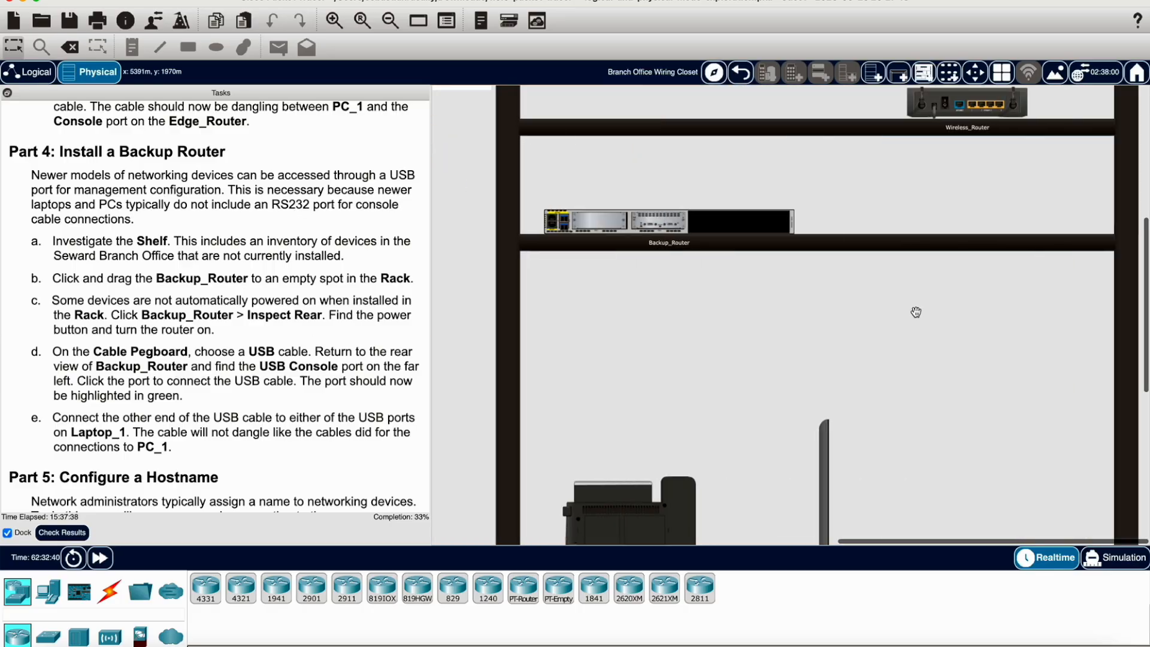
click(397, 27)
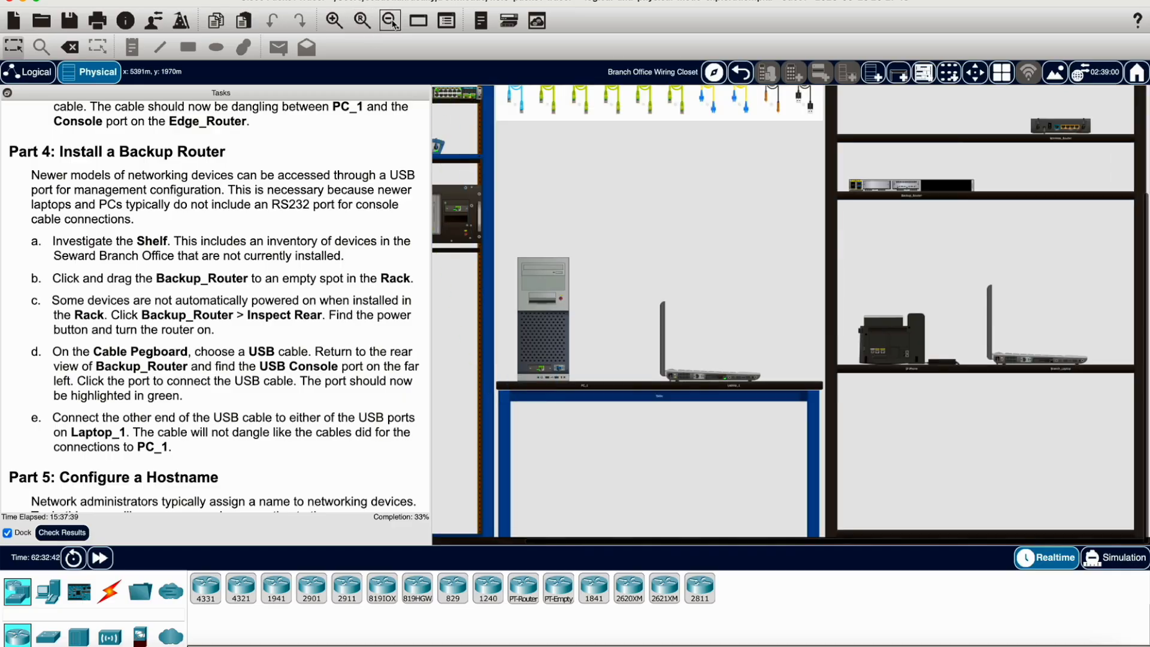
scroll(971, 221, up, 5)
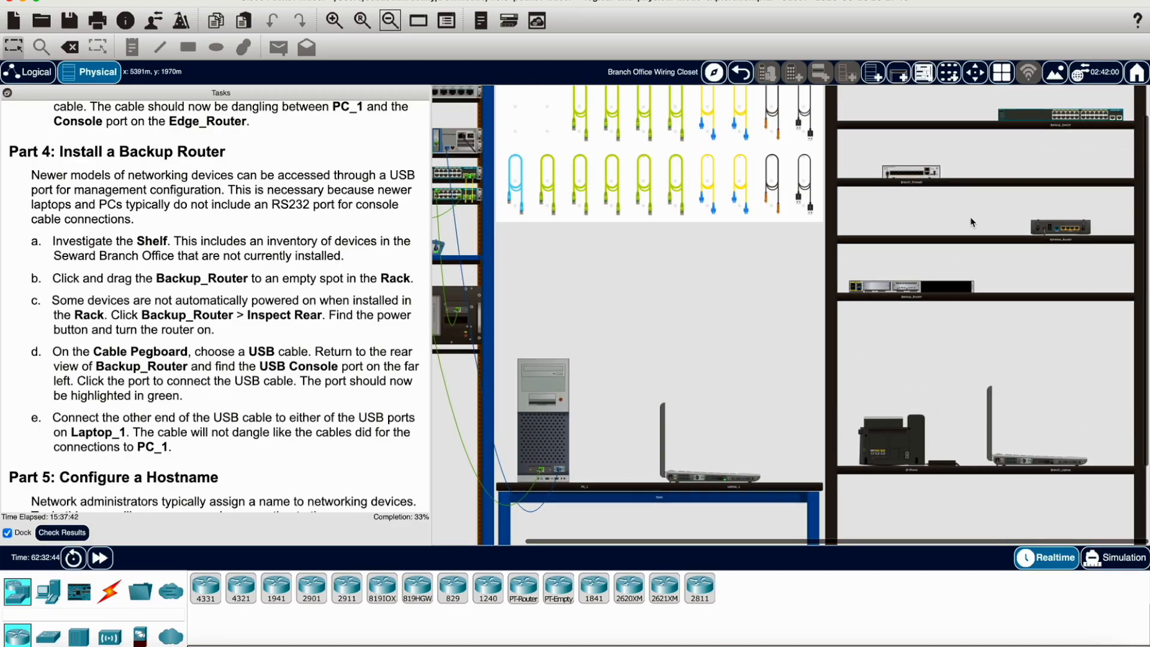
scroll(971, 289, down, 2)
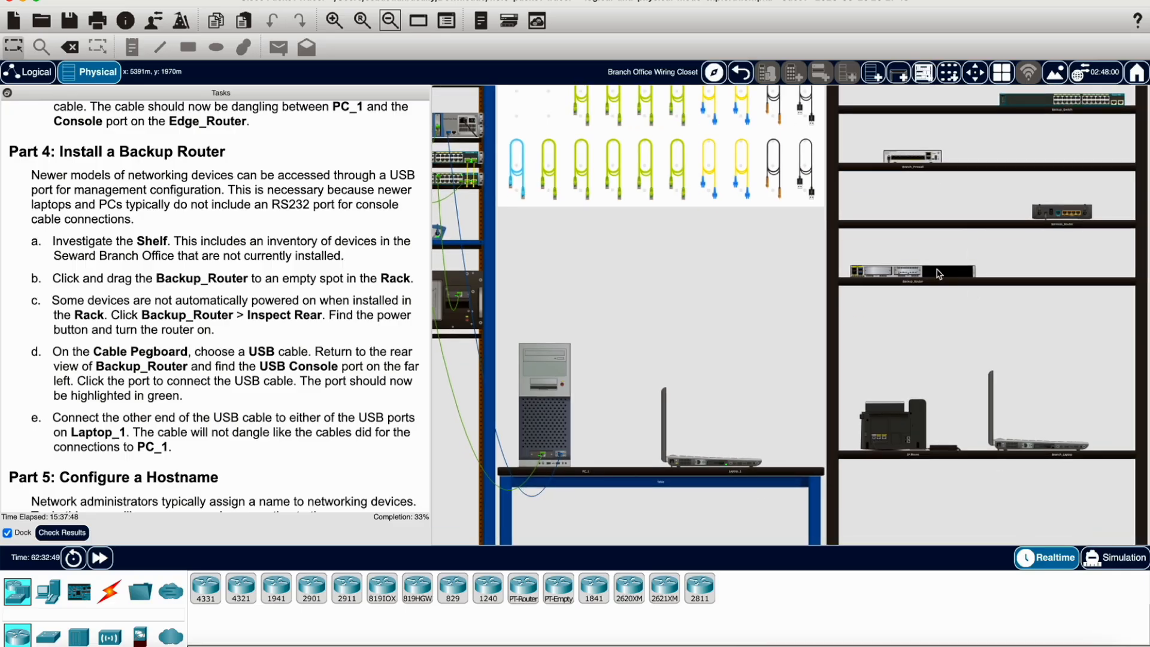
mouse_move(931, 275)
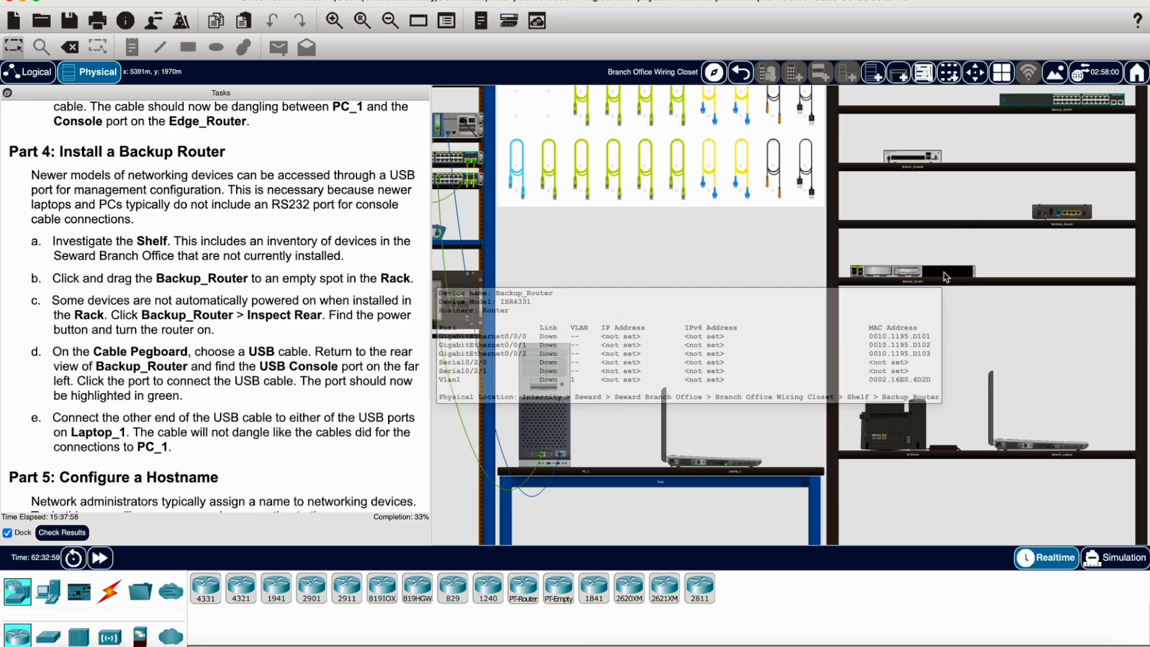
mouse_move(945, 277)
mouse_down()
mouse_move(779, 287)
mouse_move(536, 376)
mouse_move(443, 376)
mouse_move(450, 343)
mouse_move(569, 359)
mouse_move(730, 334)
mouse_move(668, 384)
mouse_move(946, 297)
mouse_up()
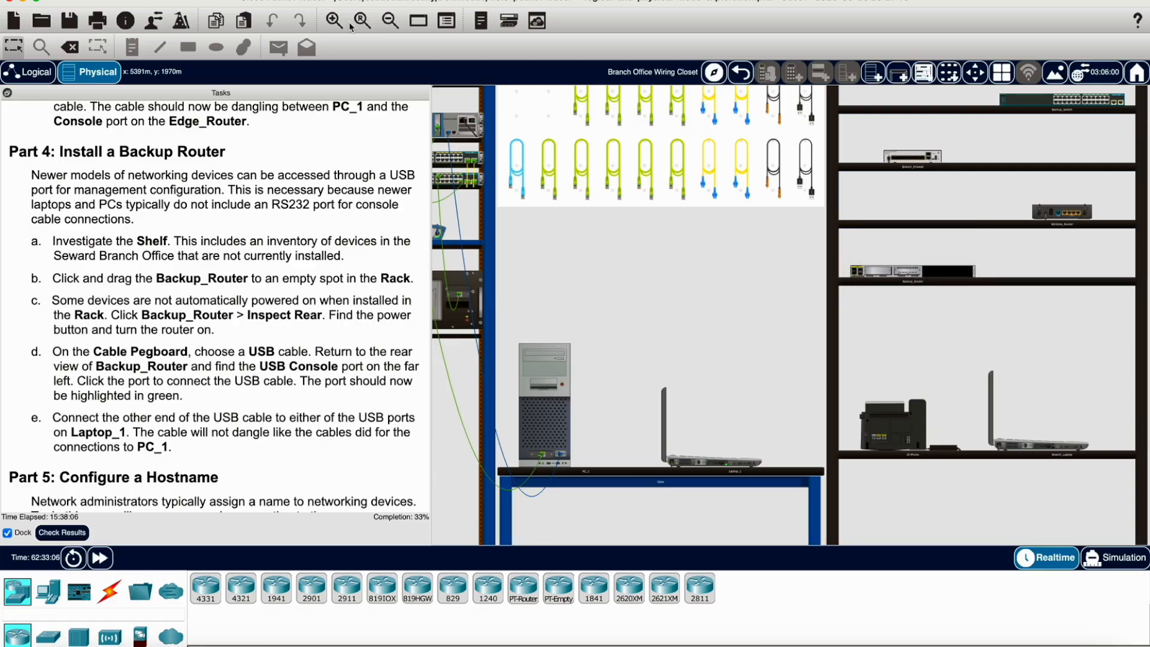
Move Backup_Router from the Shelf into the Rack, placing it in the space between the Edge Router and ALS1
click(388, 21)
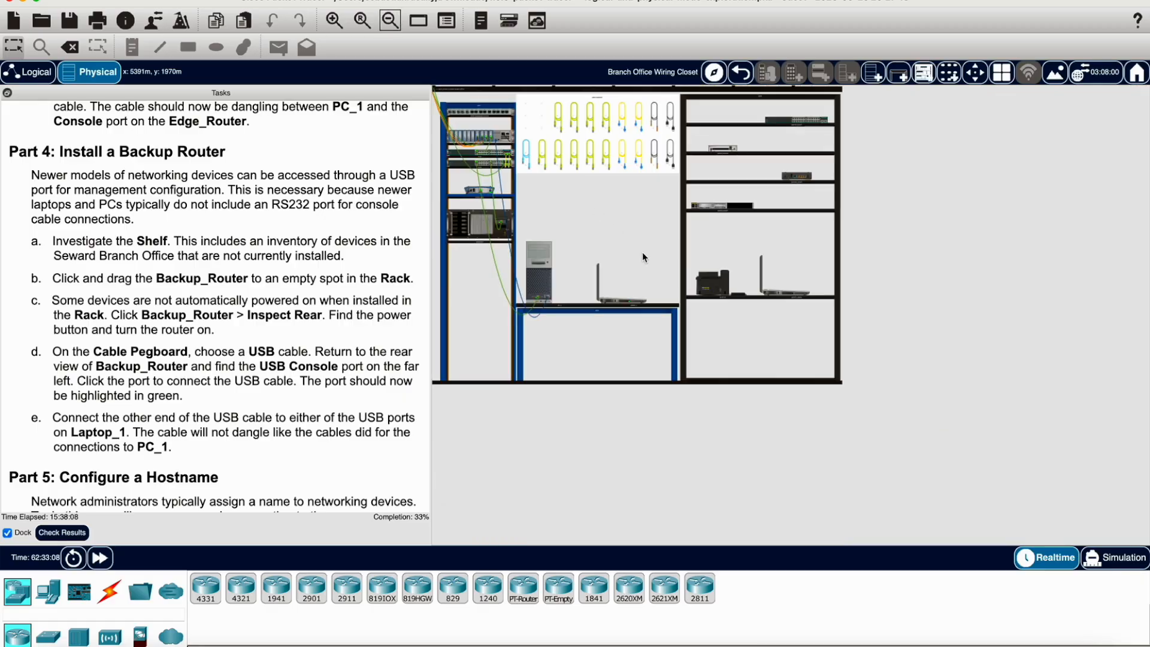
click(336, 20)
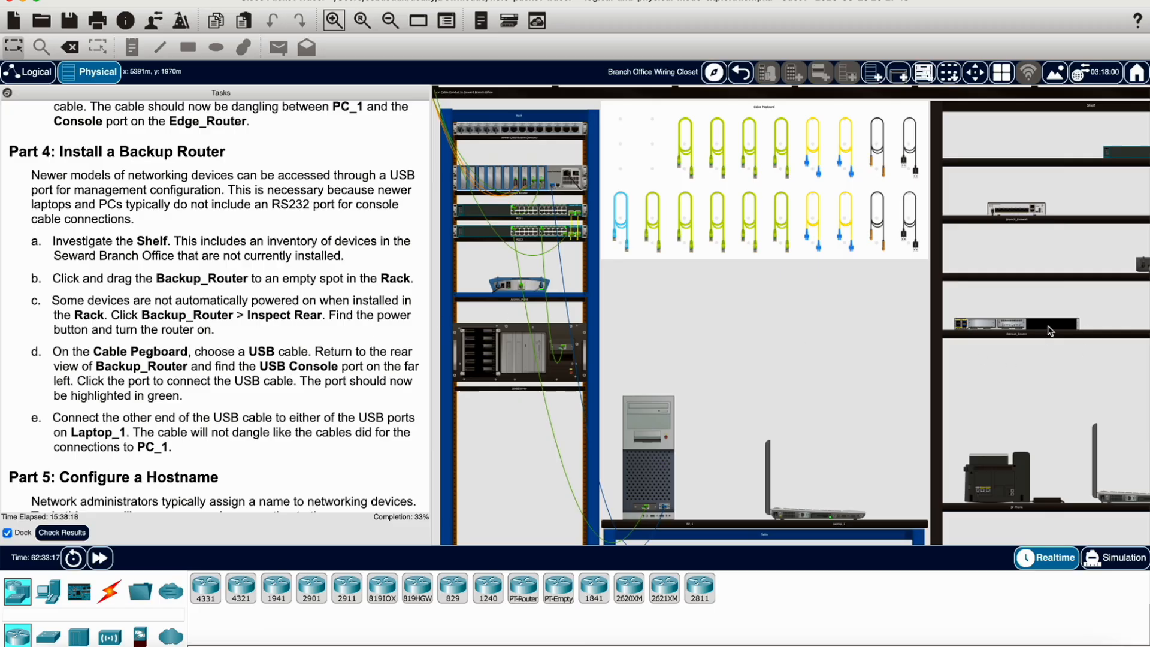
drag(1049, 331, 552, 205)
drag(1031, 331, 534, 161)
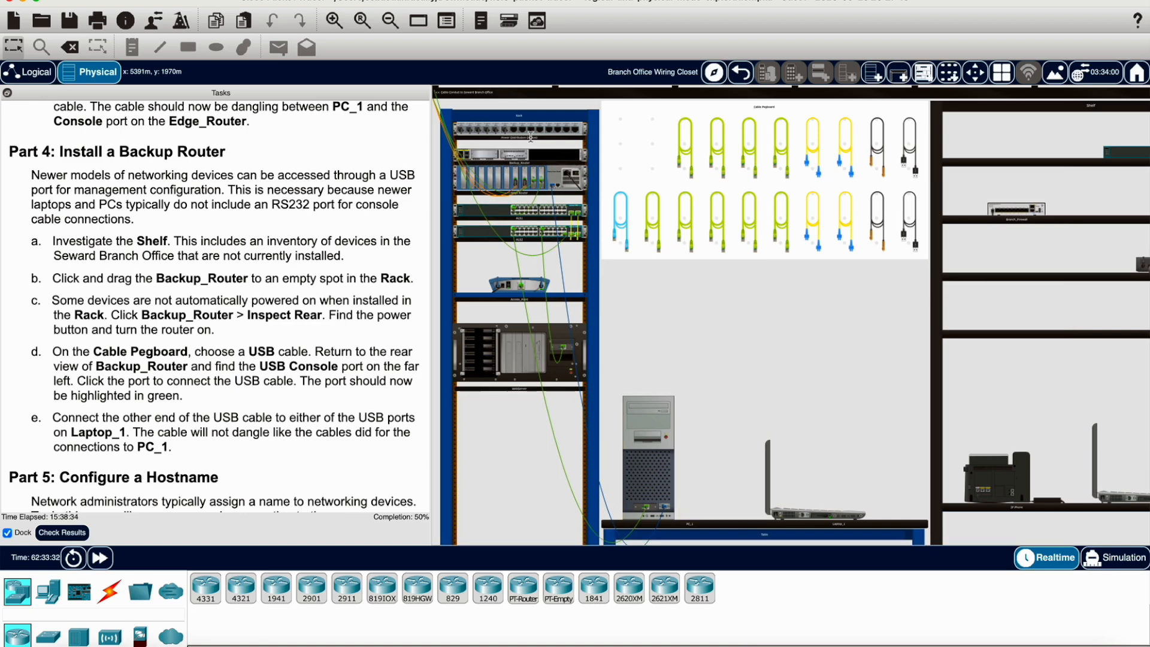
drag(534, 154, 533, 199)
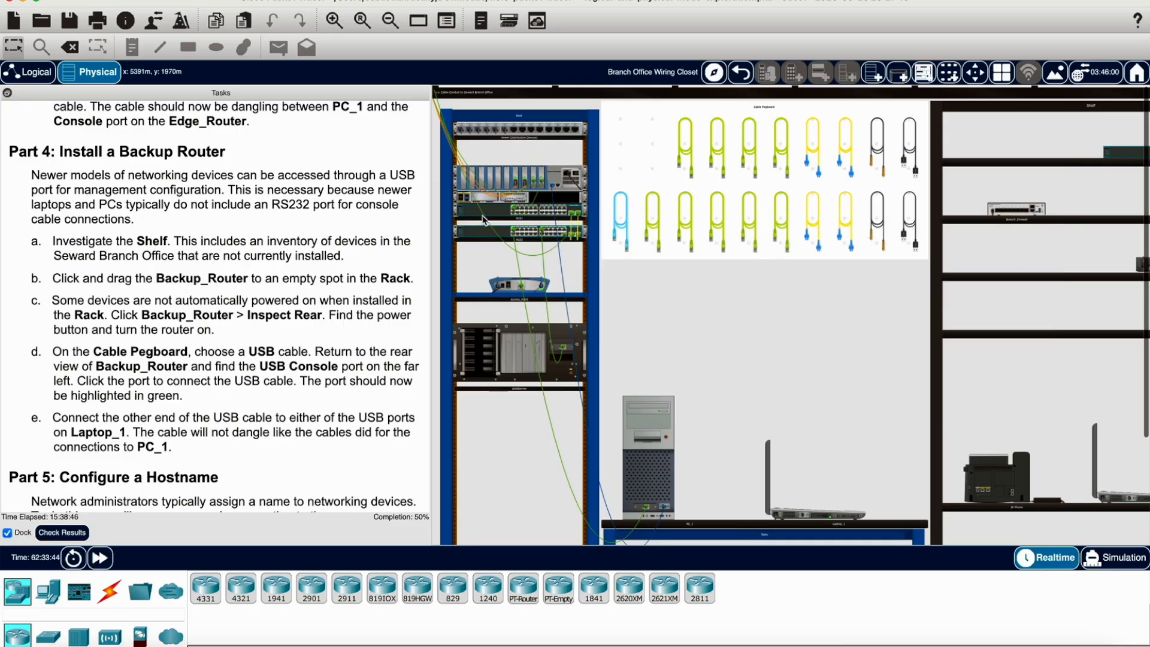
Inspect the front of Backup_Router in the Rack, enlarging the view to examine its ports and module slots
mouse_move(493, 217)
click(546, 201)
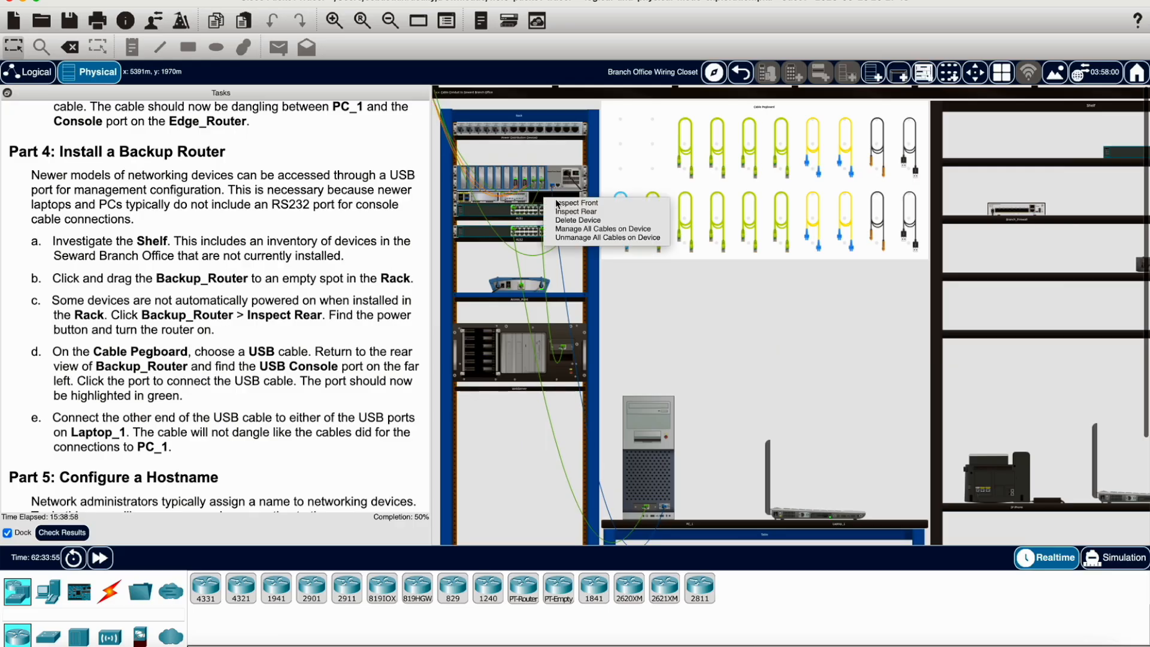
click(574, 203)
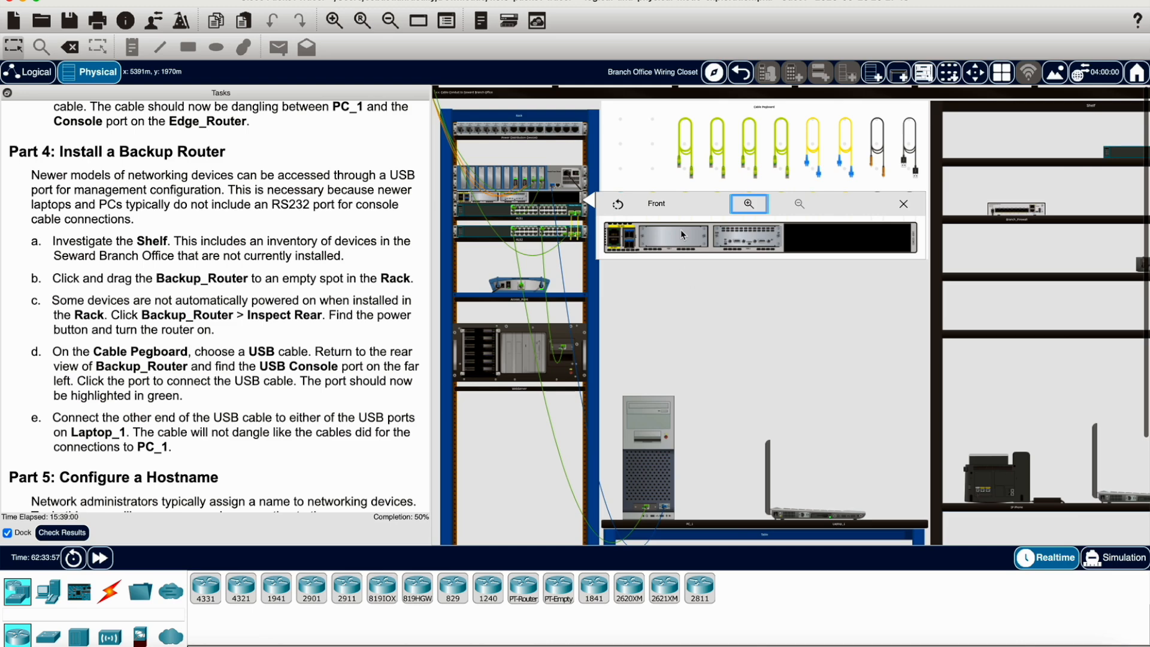
click(747, 202)
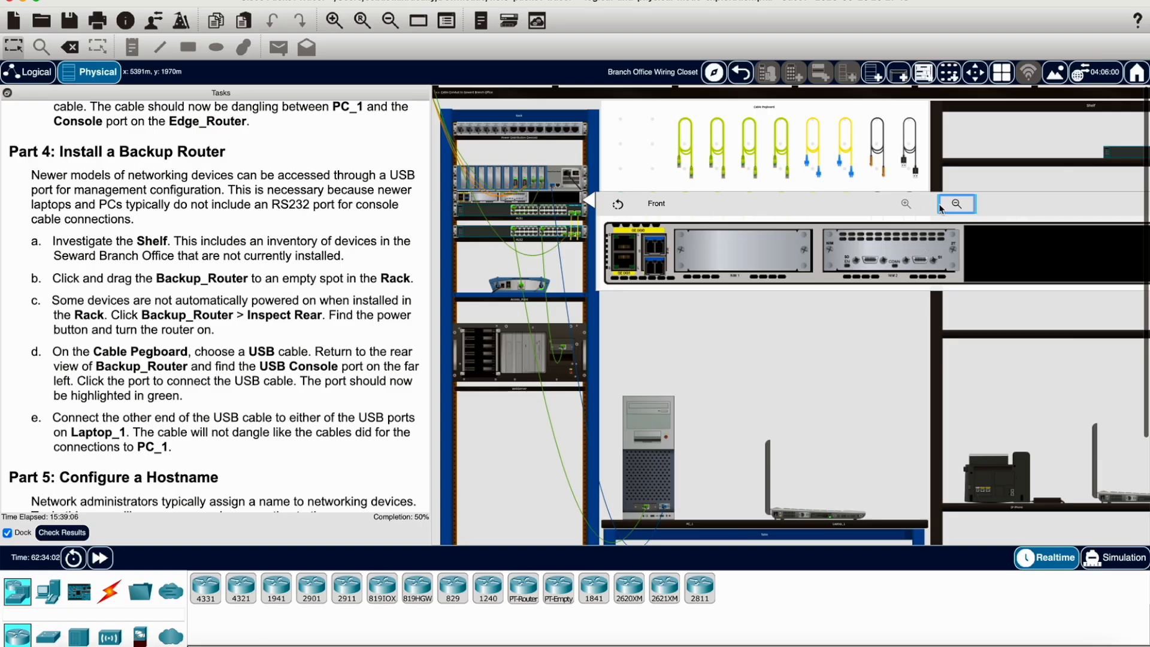
scroll(857, 233, right, 3)
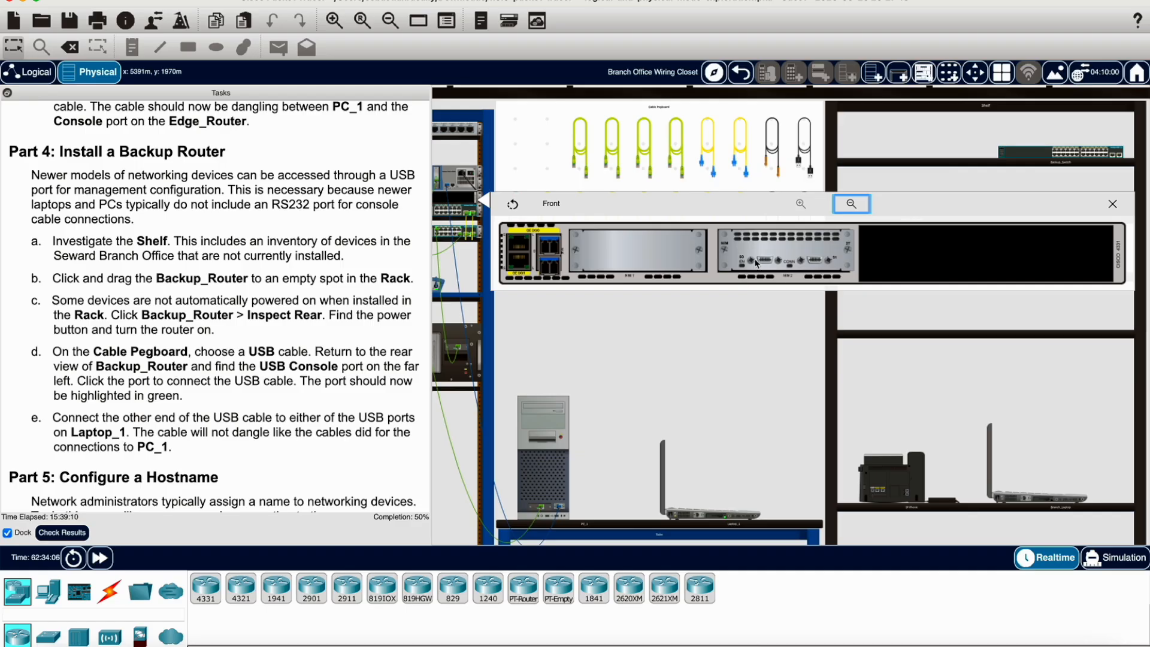
scroll(766, 272, left, 3)
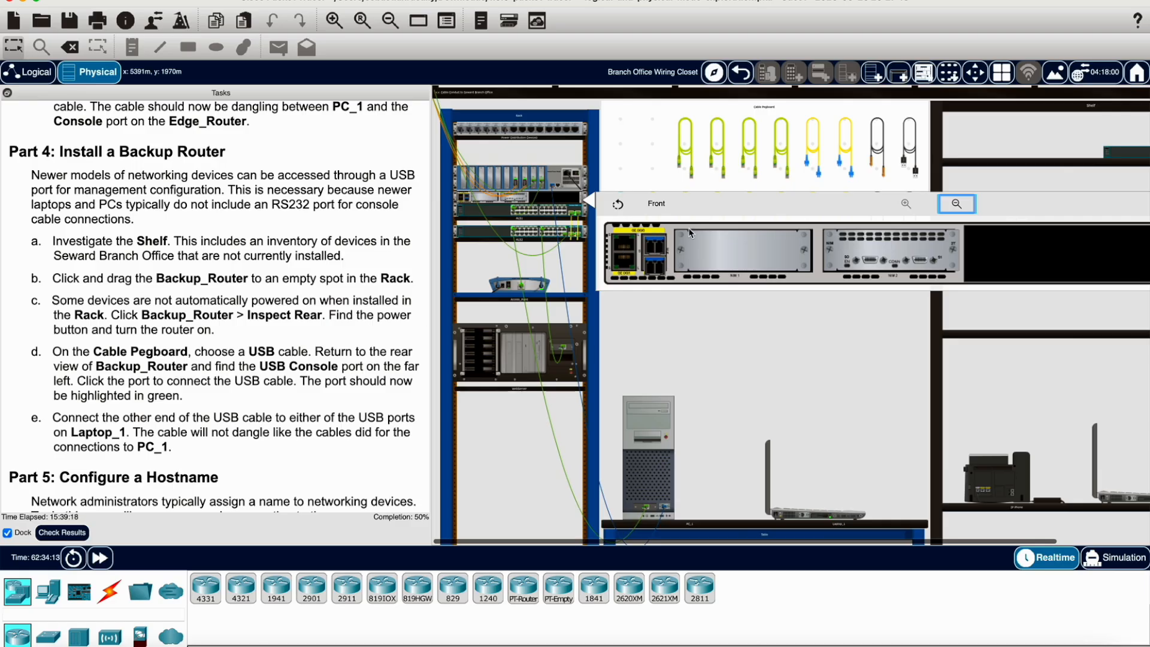
Turn on Backup_Router with the power switch on its rear side and close the inspection view
click(619, 206)
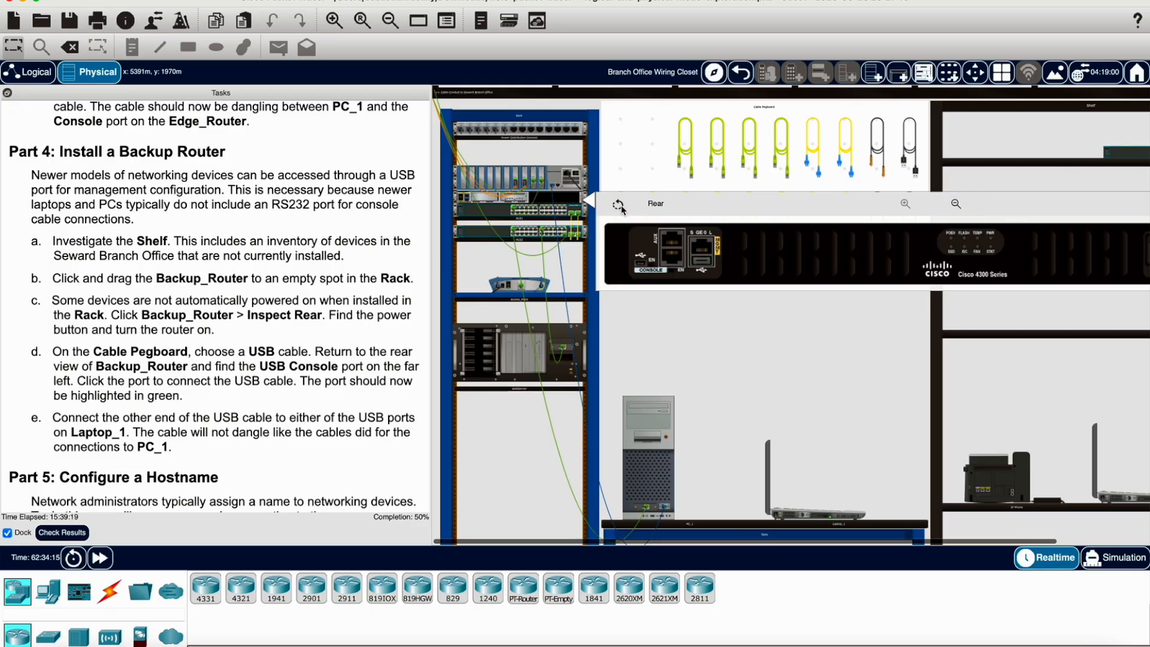
mouse_move(721, 268)
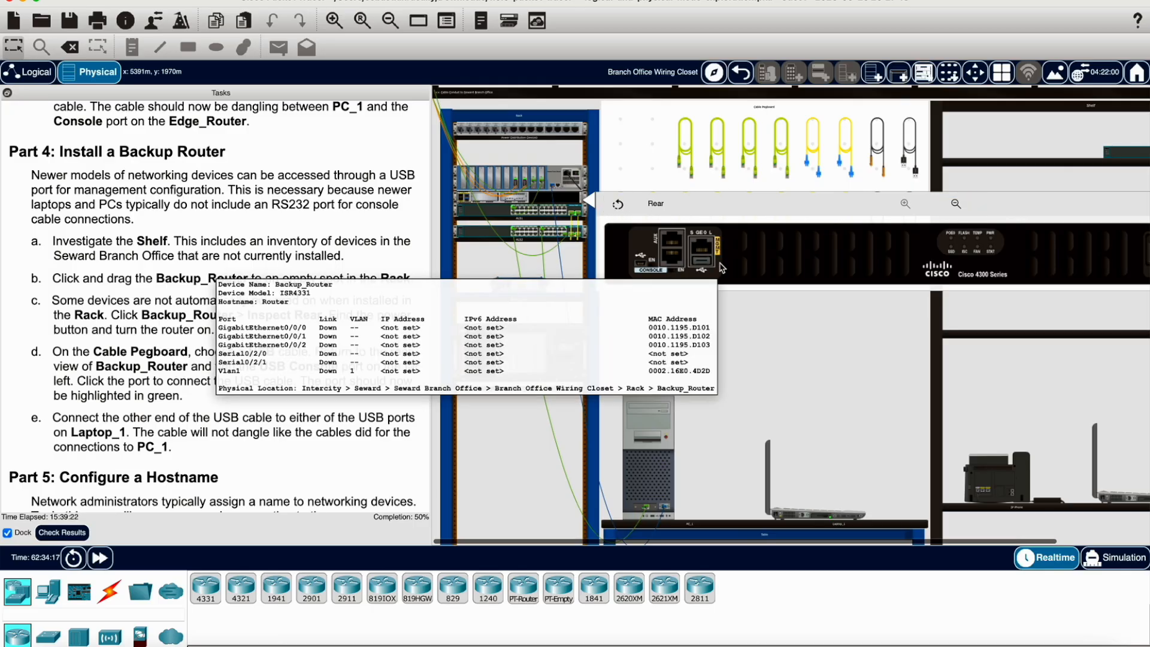
scroll(846, 257, right, 3)
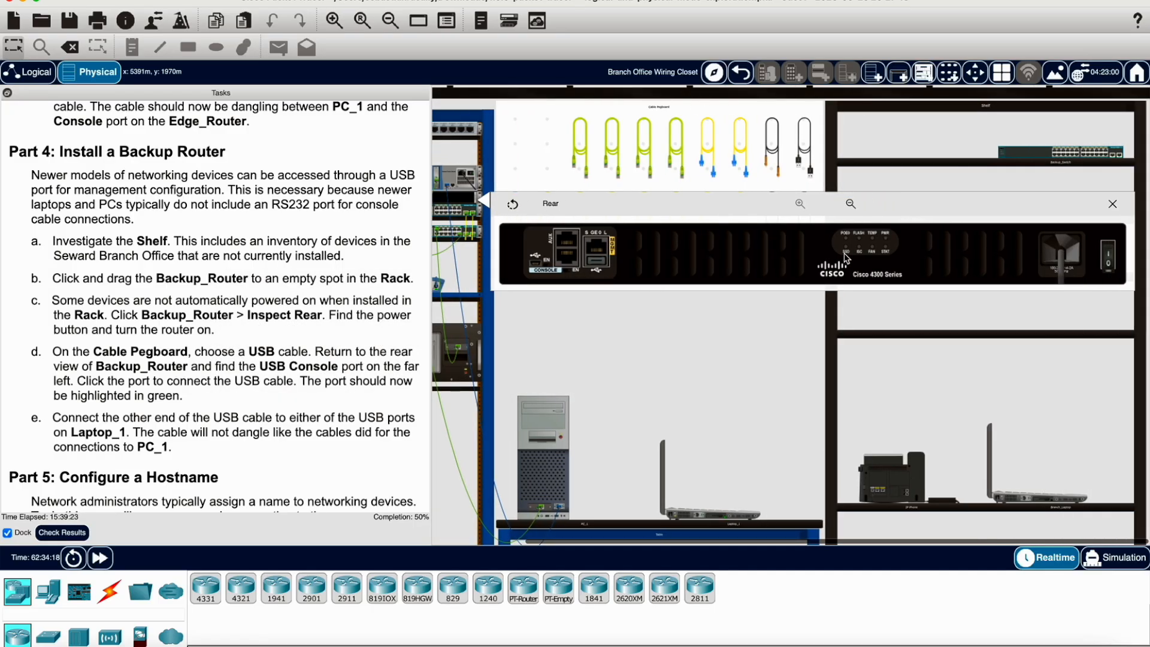
click(1109, 265)
click(1112, 271)
click(1113, 270)
scroll(938, 259, left, 3)
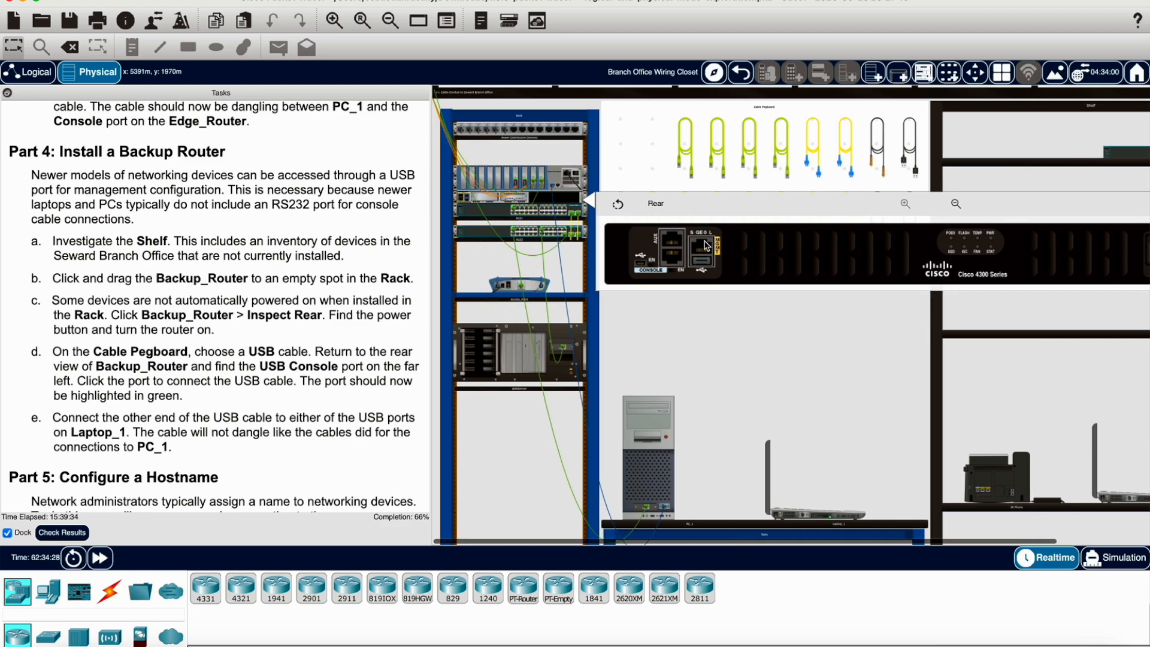
click(620, 206)
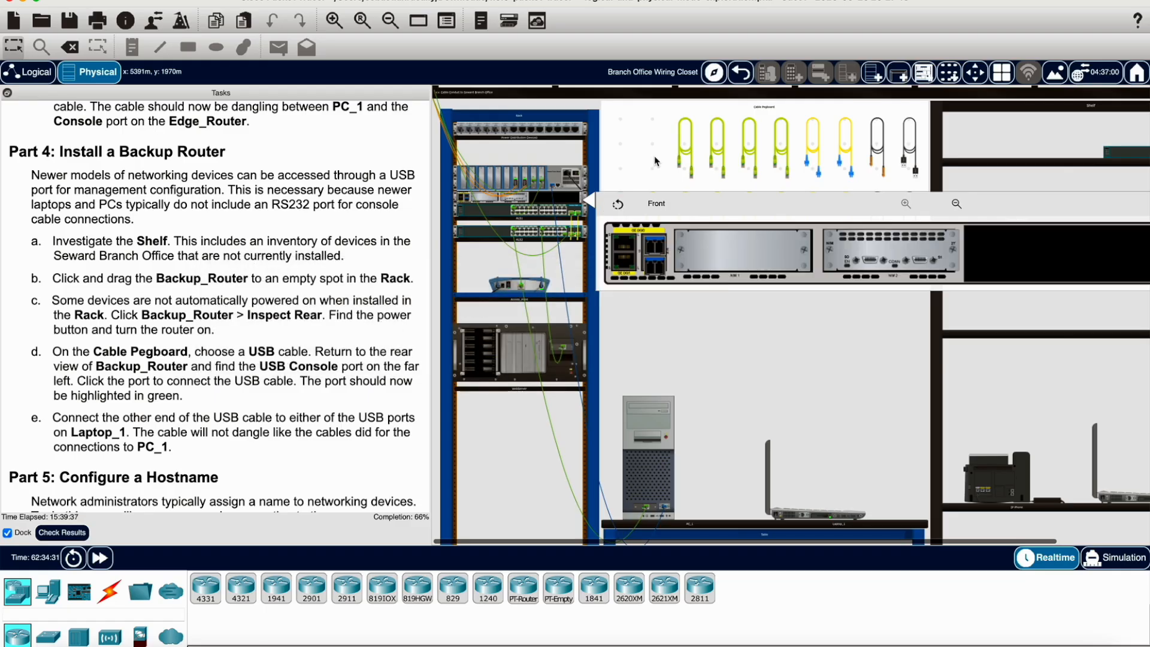
scroll(920, 284, right, 3)
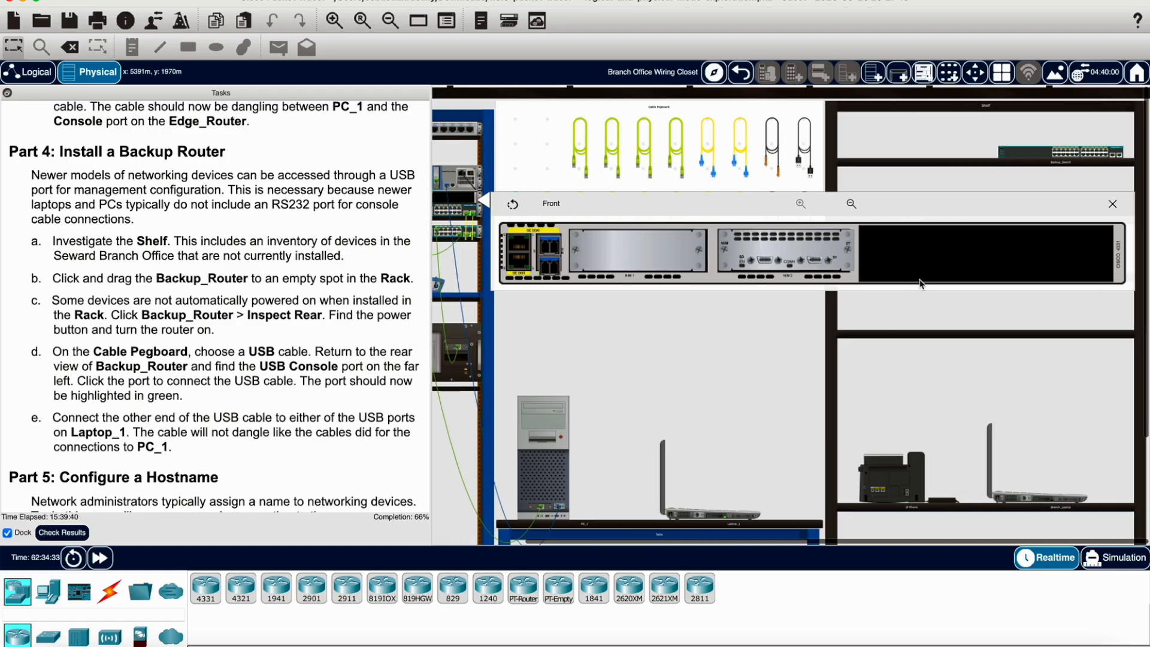
click(1114, 206)
scroll(602, 256, left, 3)
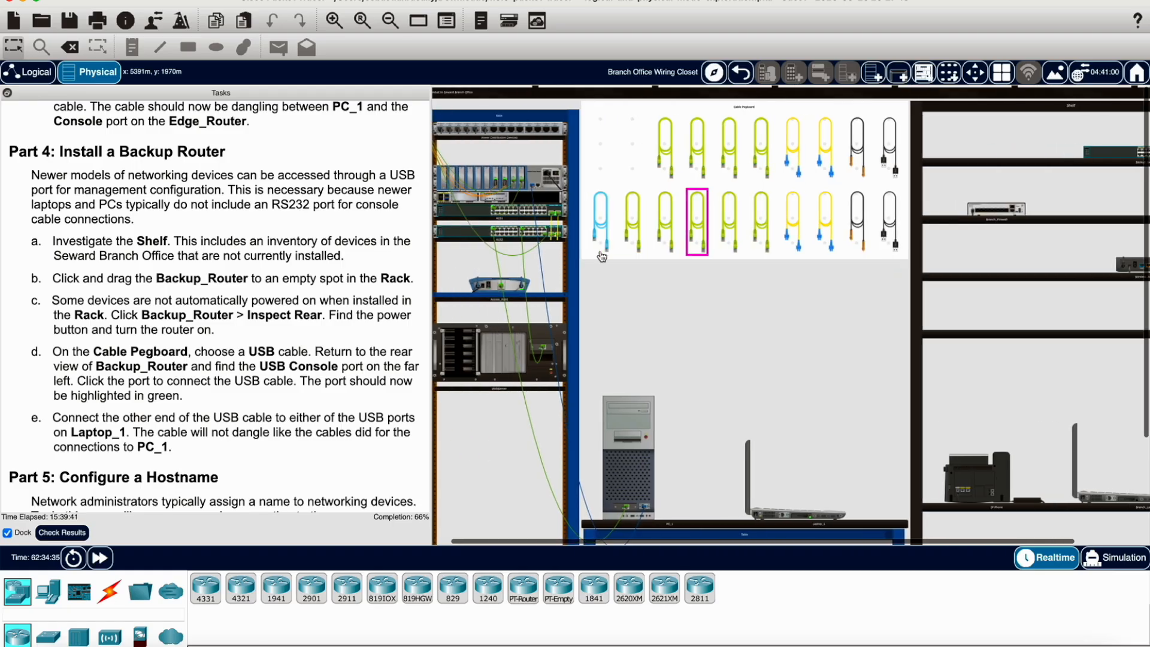
Pick a USB cable from the Cable Pegboard and try to plug it into a front port of Backup_Router
scroll(258, 341, down, 3)
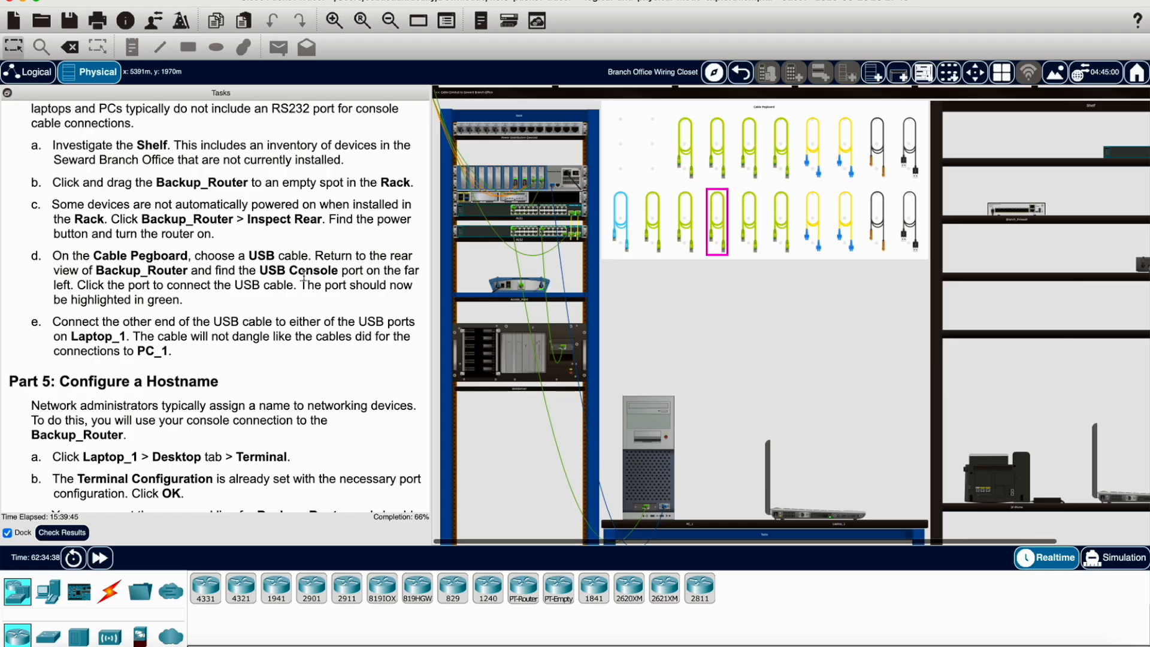
scroll(775, 286, right, 2)
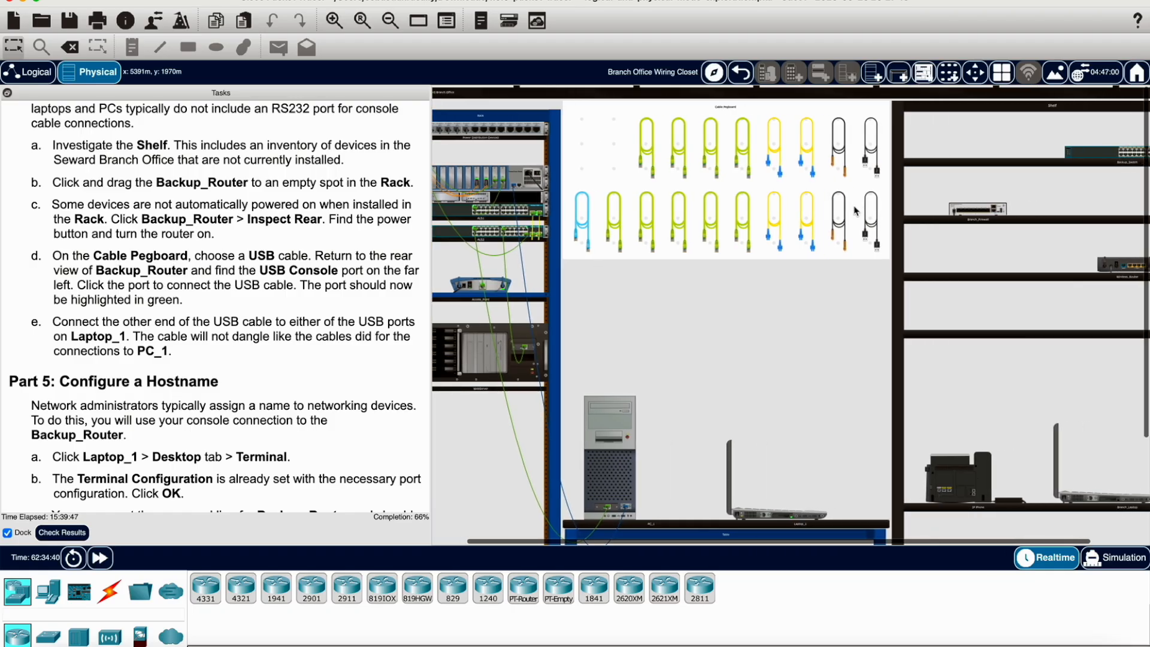
click(871, 174)
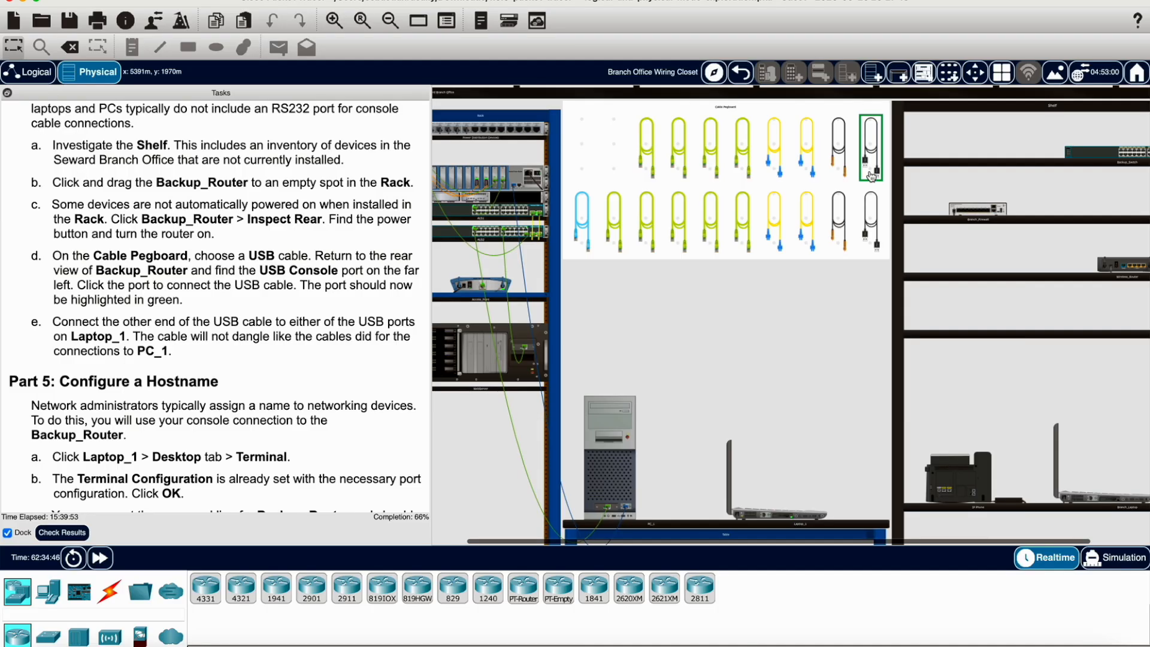
scroll(773, 254, left, 2)
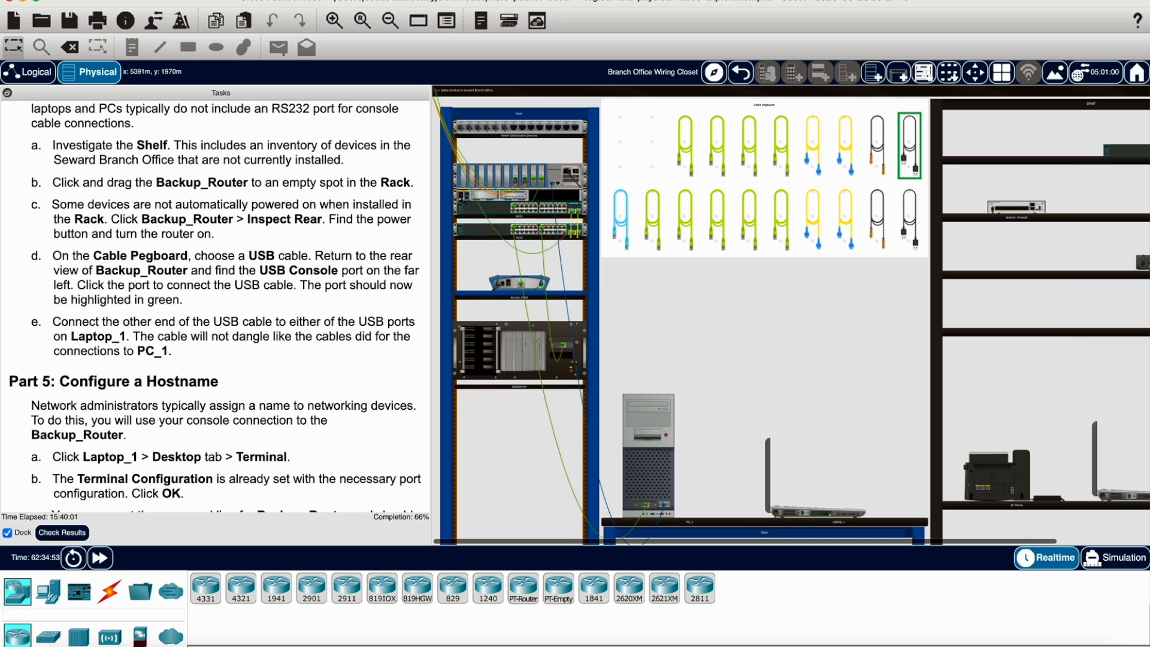
click(462, 198)
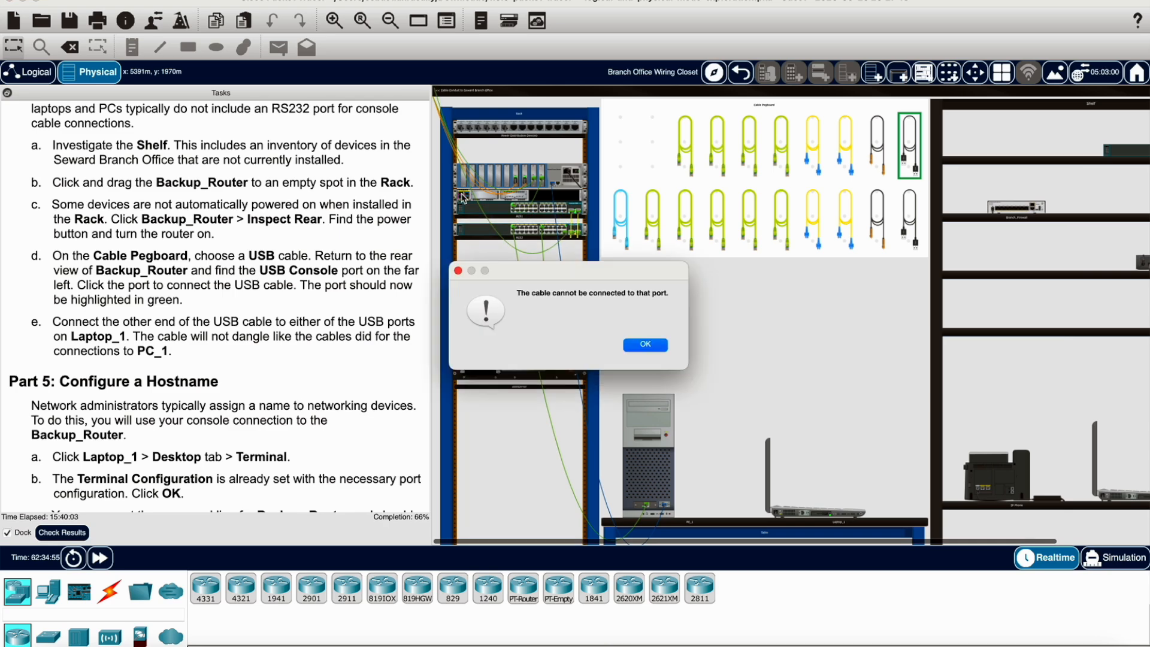
click(642, 348)
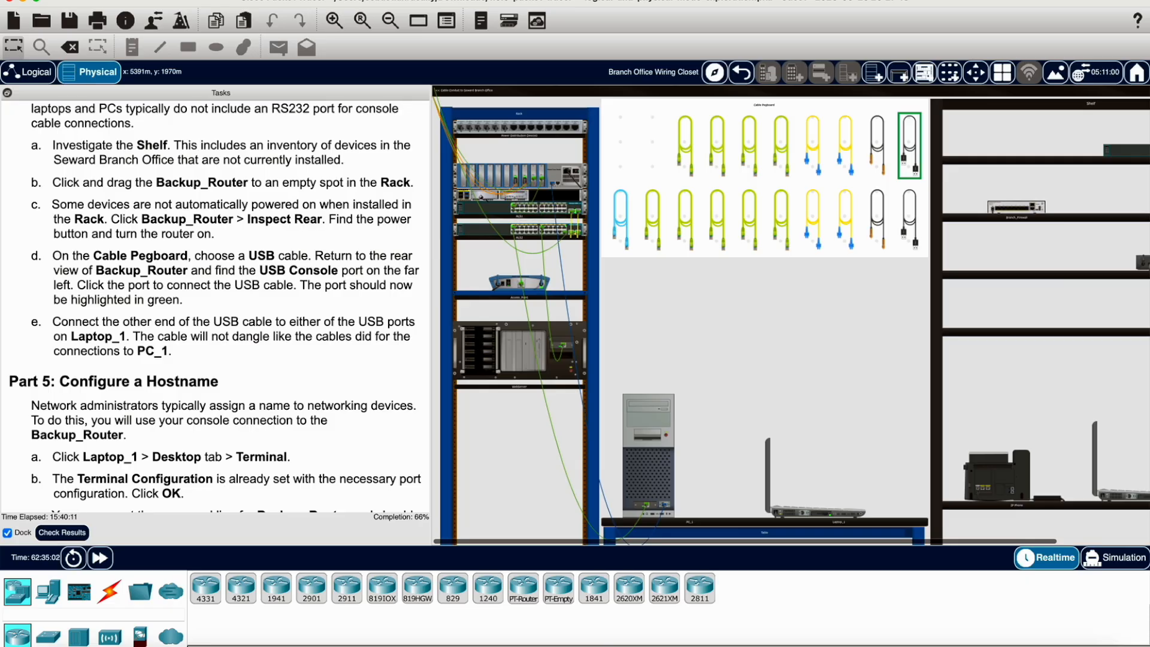
Plug the USB cable into the USB Console port on the rear of Backup_Router and close the inspection view
click(482, 197)
click(515, 203)
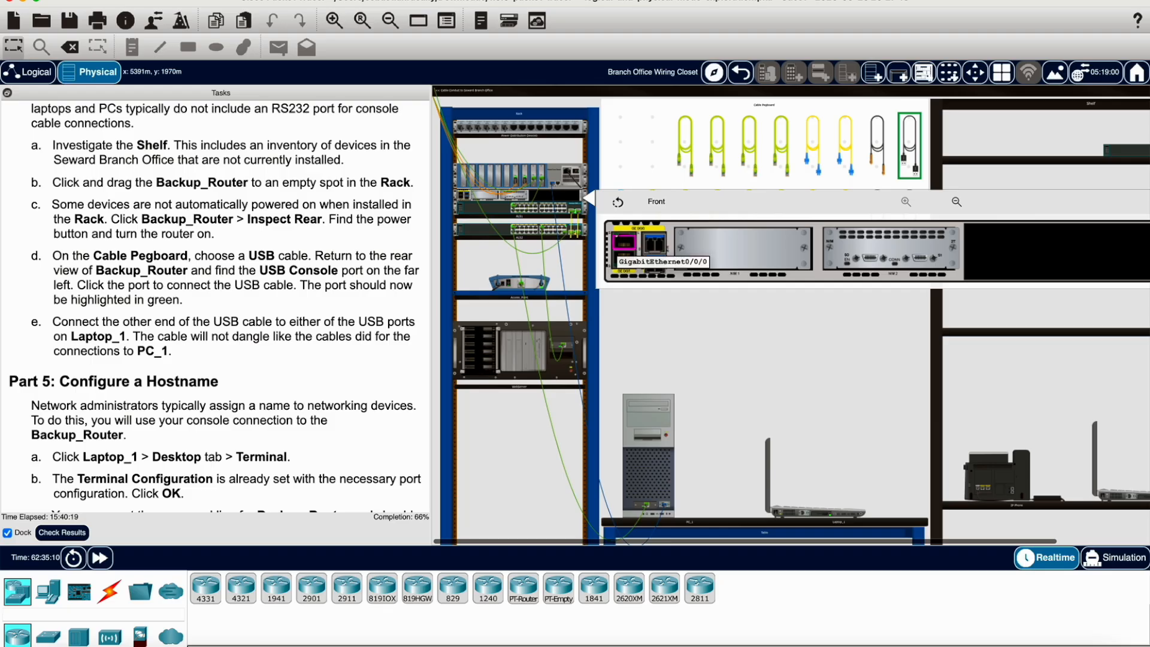
click(617, 203)
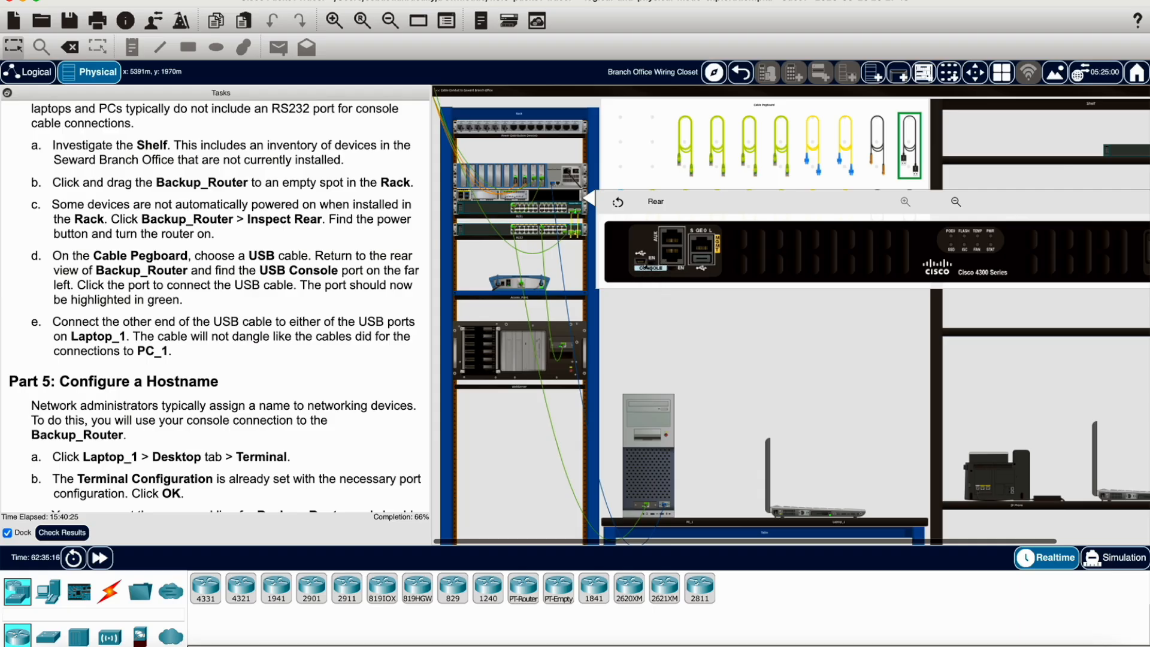
click(641, 262)
scroll(898, 299, right, 5)
click(1112, 202)
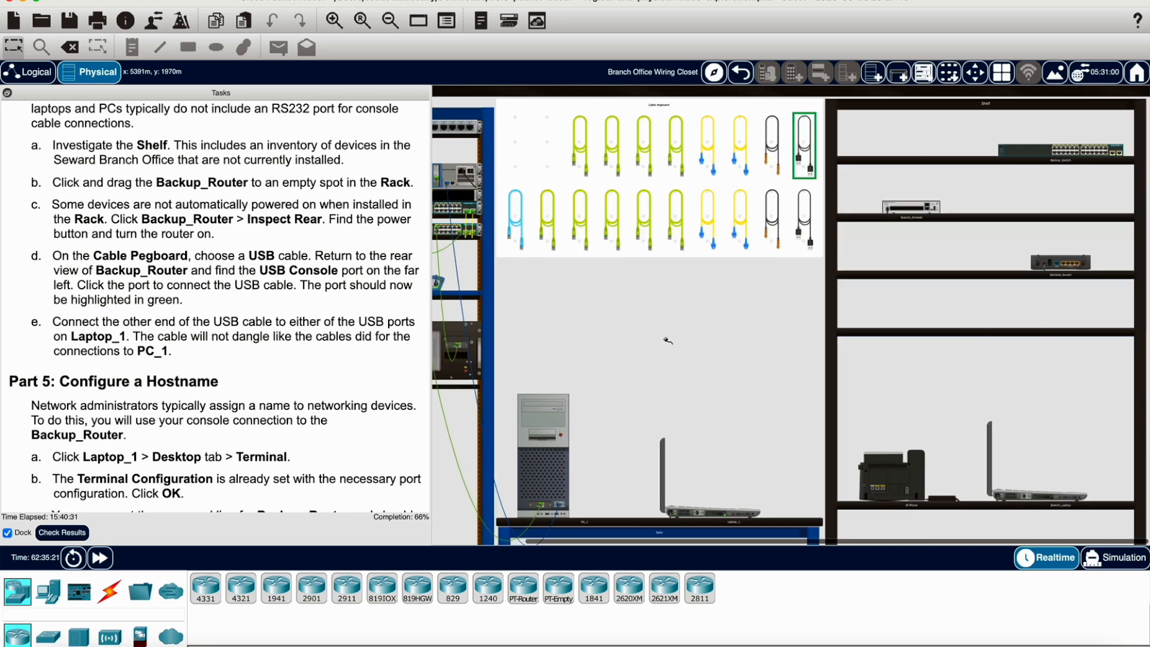
Connect the other end of the USB cable to the USB0 port on Laptop_1
scroll(599, 329, left, 5)
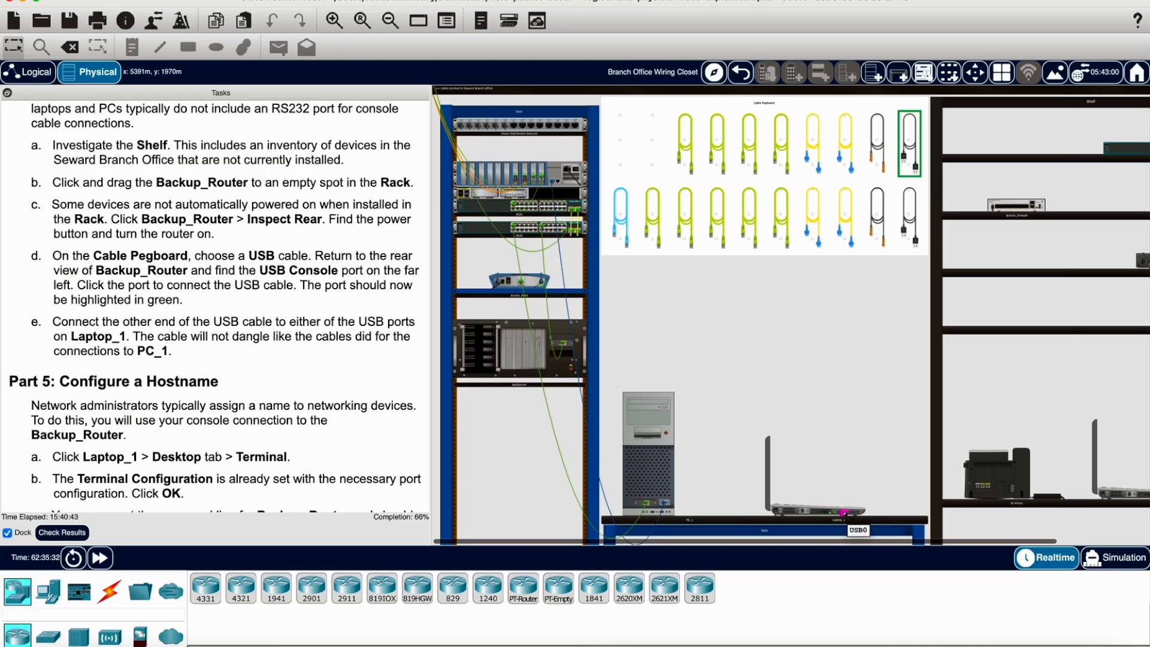
click(844, 512)
scroll(829, 427, down, 3)
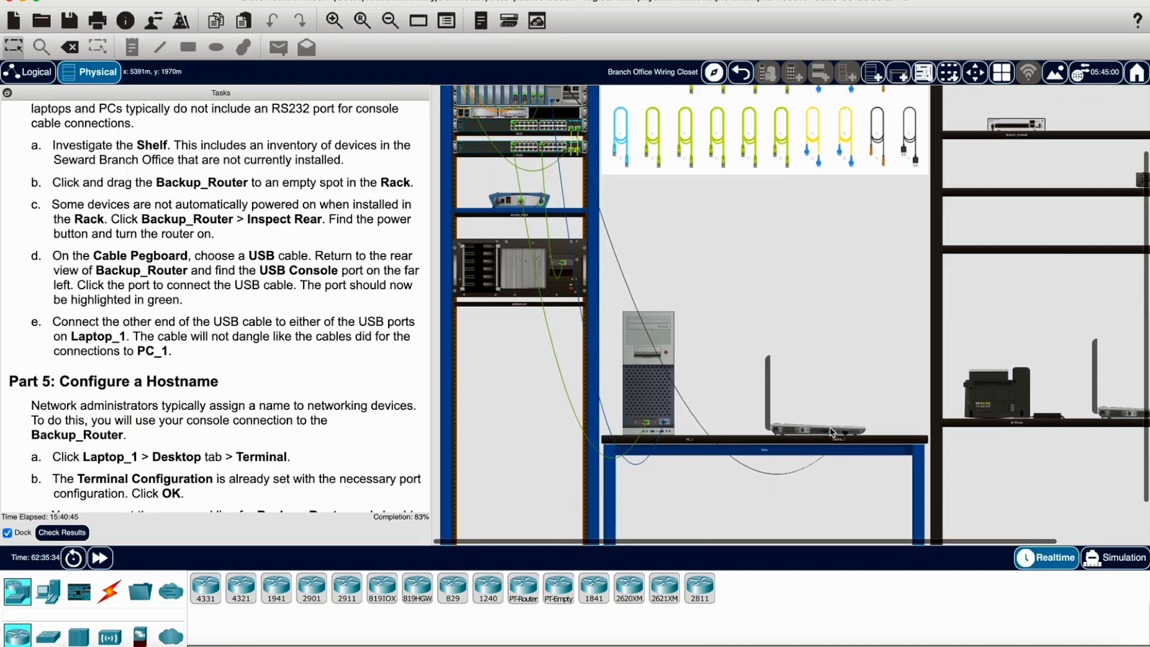
scroll(831, 431, up, 1)
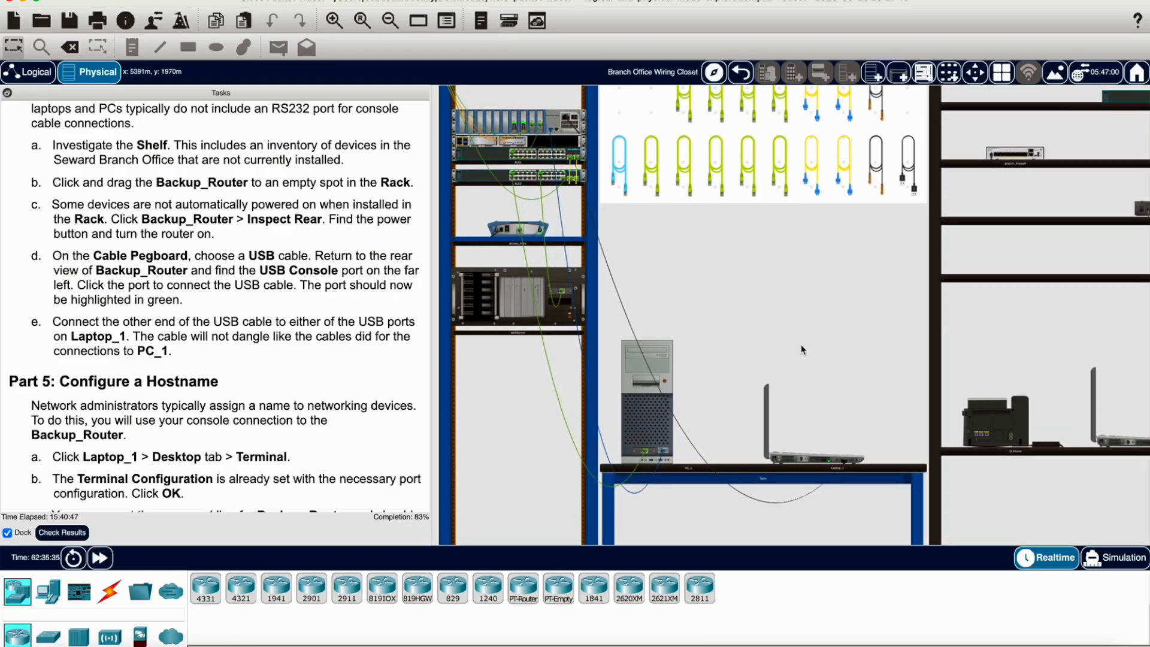
Following the Part 5 instructions, open a Terminal session on Laptop_1 with the preset Terminal Configuration
scroll(261, 371, down, 1)
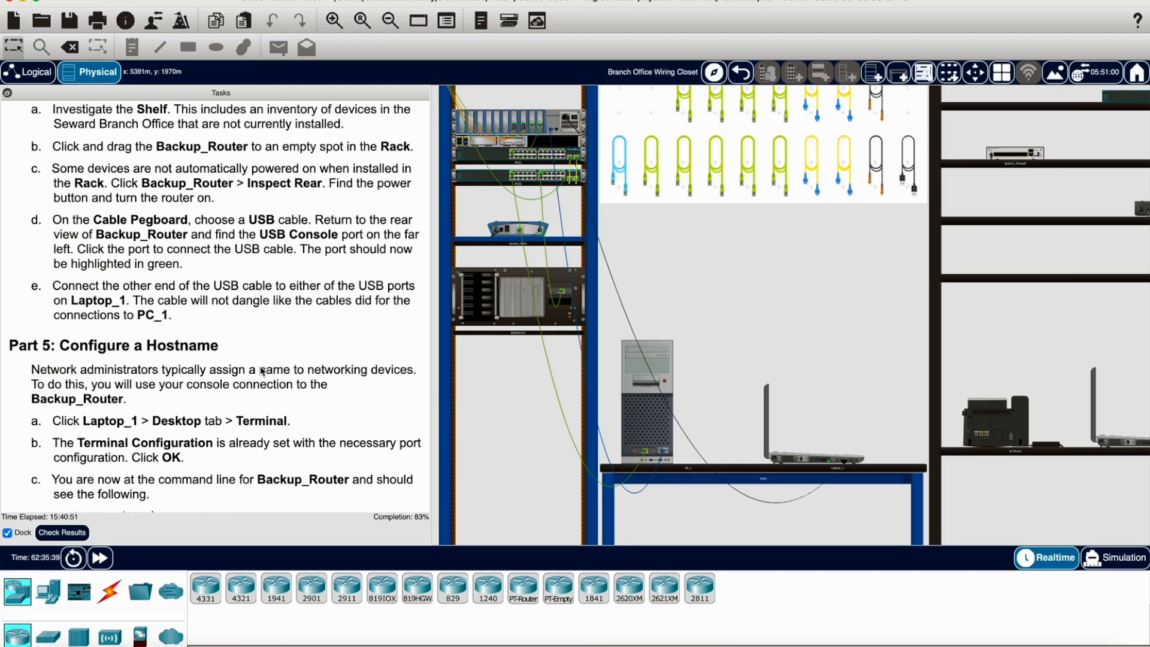
scroll(262, 371, down, 2)
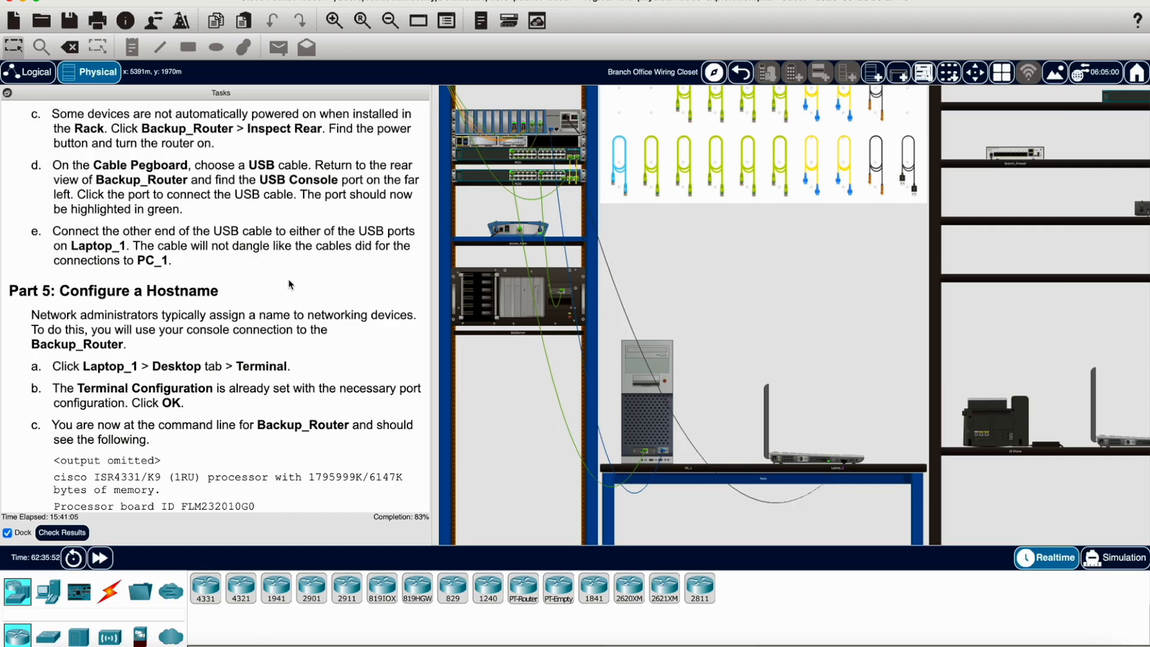
scroll(289, 280, down, 2)
scroll(289, 284, down, 5)
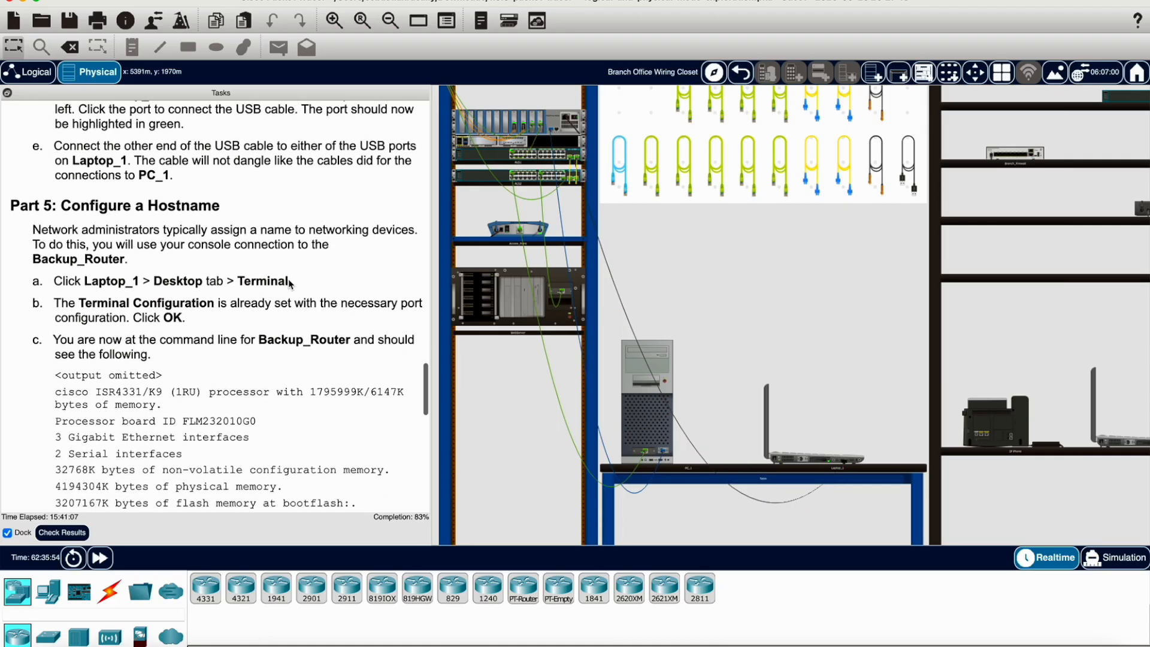
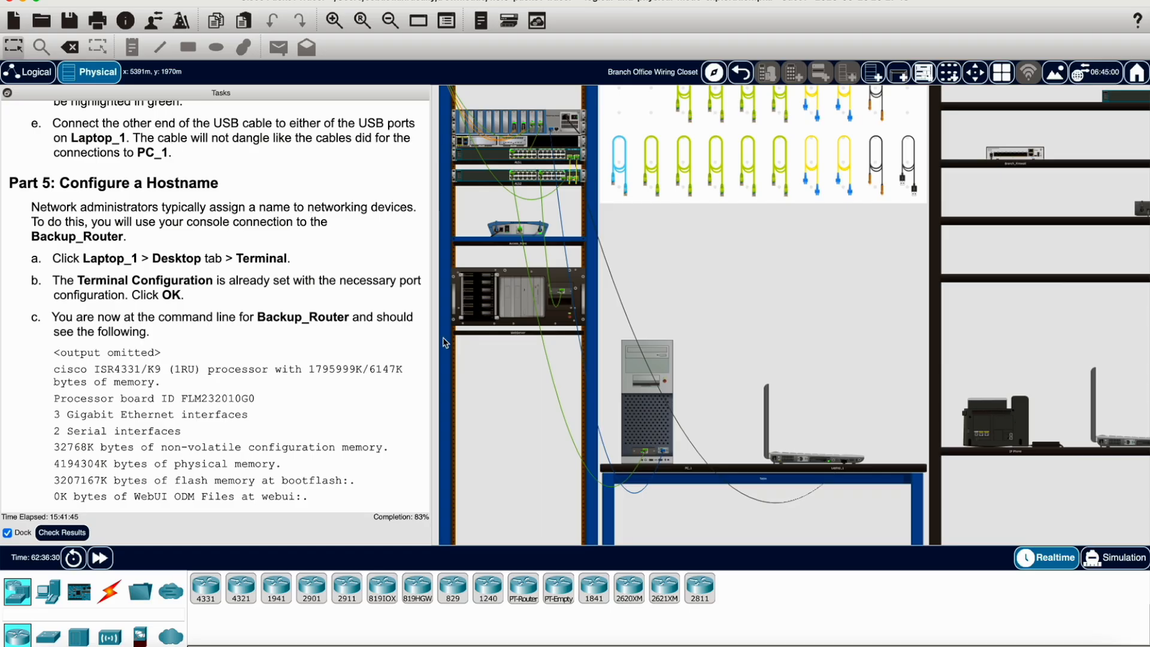
mouse_move(778, 440)
click(811, 459)
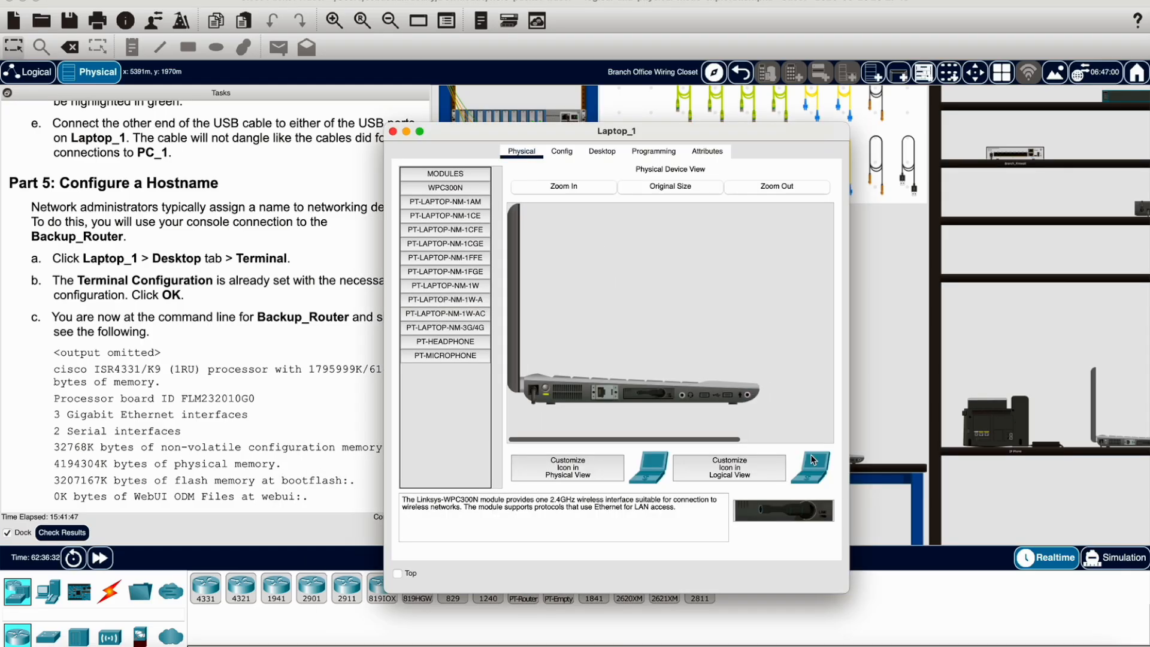
click(603, 154)
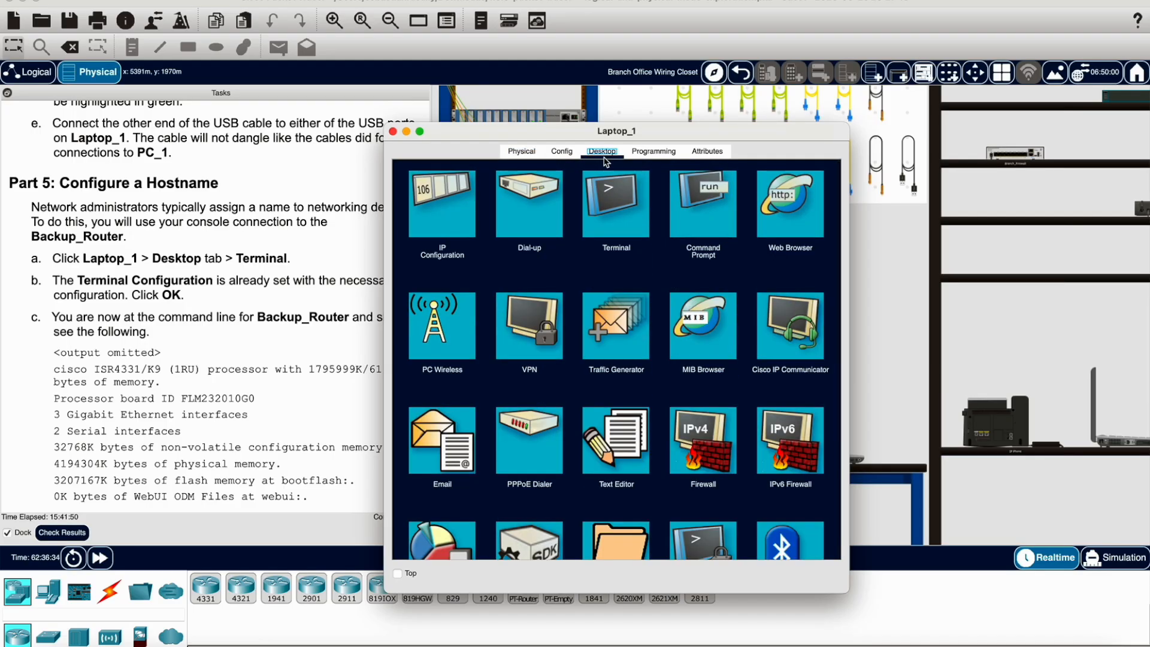
click(617, 213)
click(803, 324)
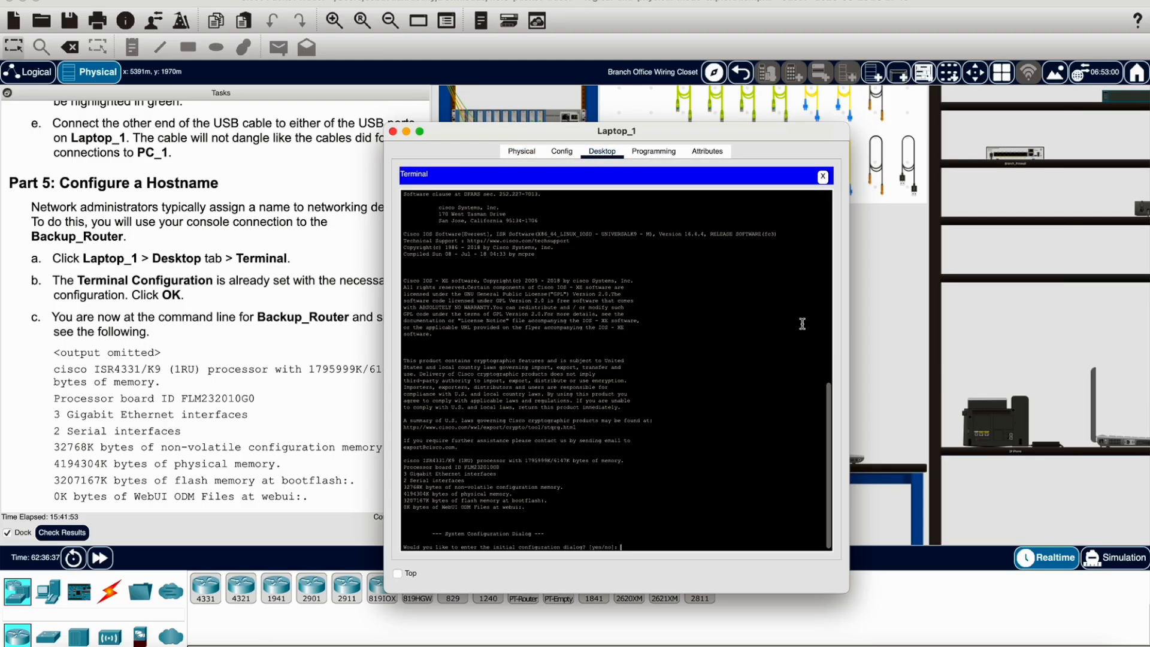
Answer no to the initial configuration dialog, start the router command line, and widen and move the Laptop_1 window clear of the instructions
drag(849, 246, 938, 245)
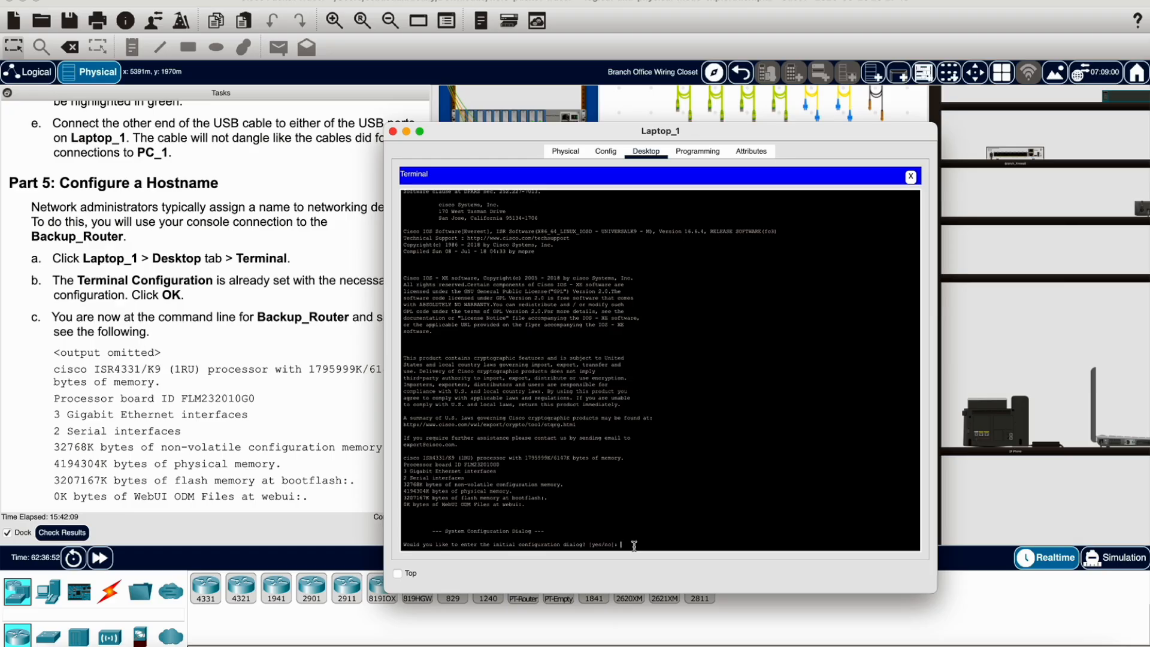
key(Return)
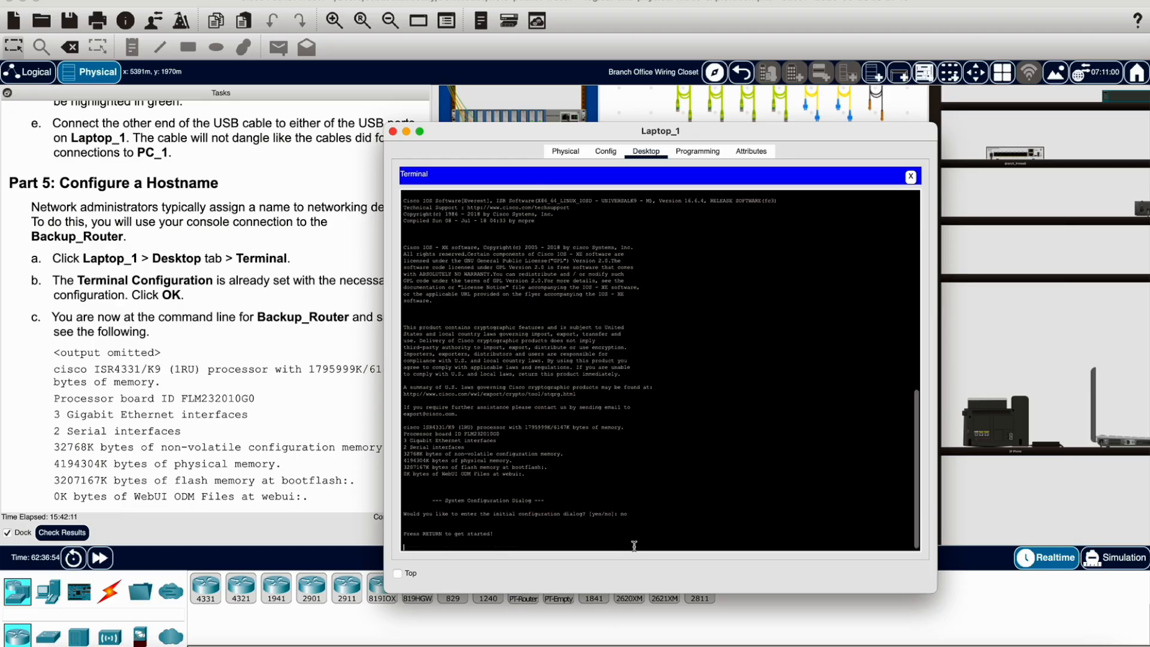
key(Return)
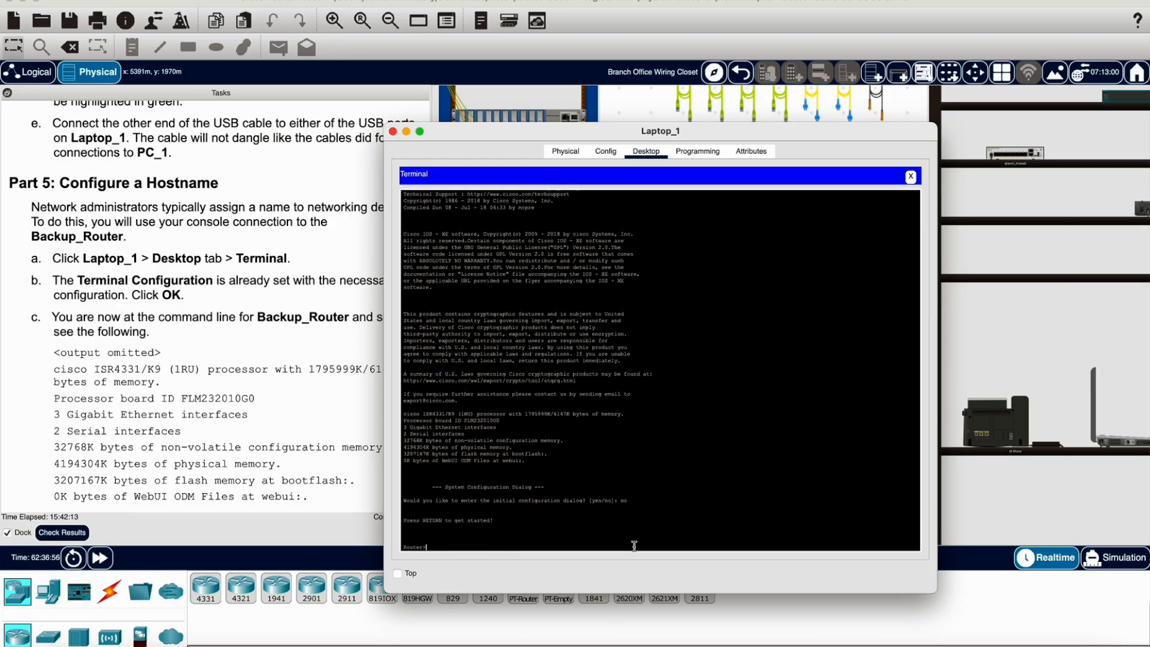
drag(607, 127, 693, 24)
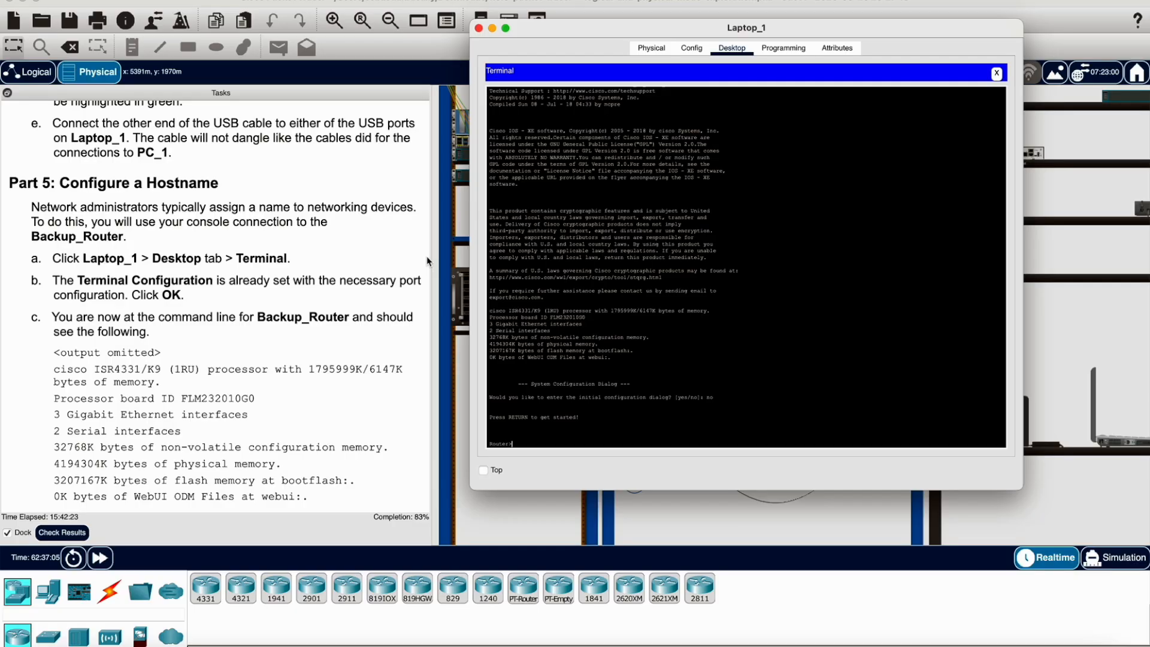
Enter privileged EXEC mode on the router and open global configuration from the terminal
text(enable)
key(Return)
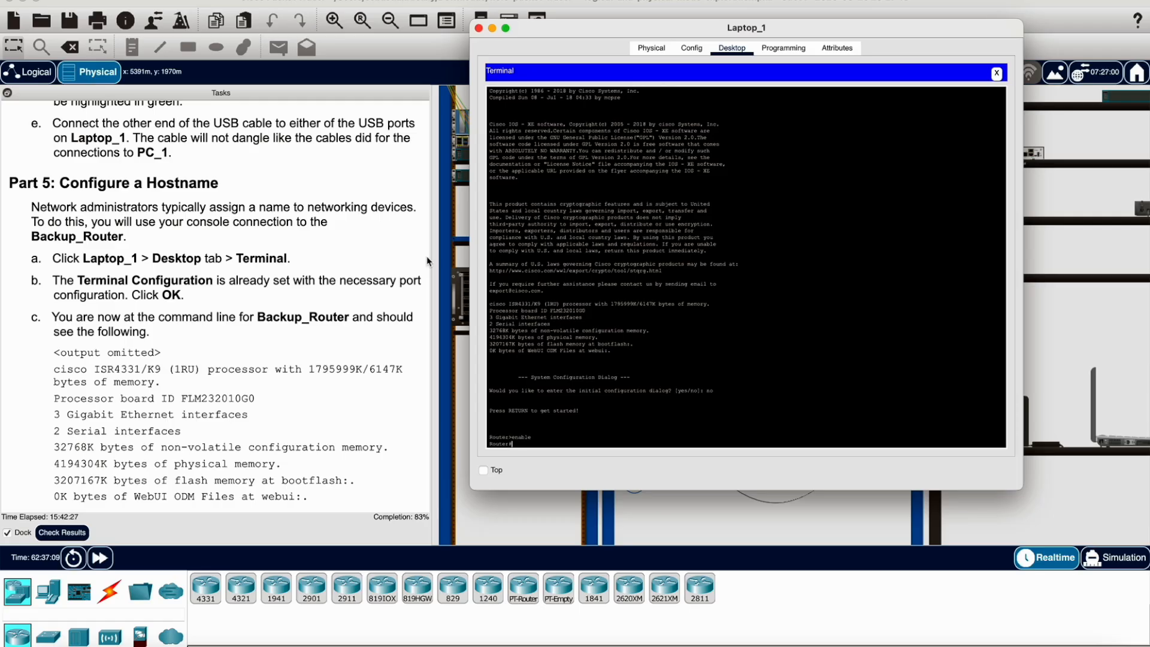
text(config)
key(Tab)
text(term)
key(Tab)
key(Return)
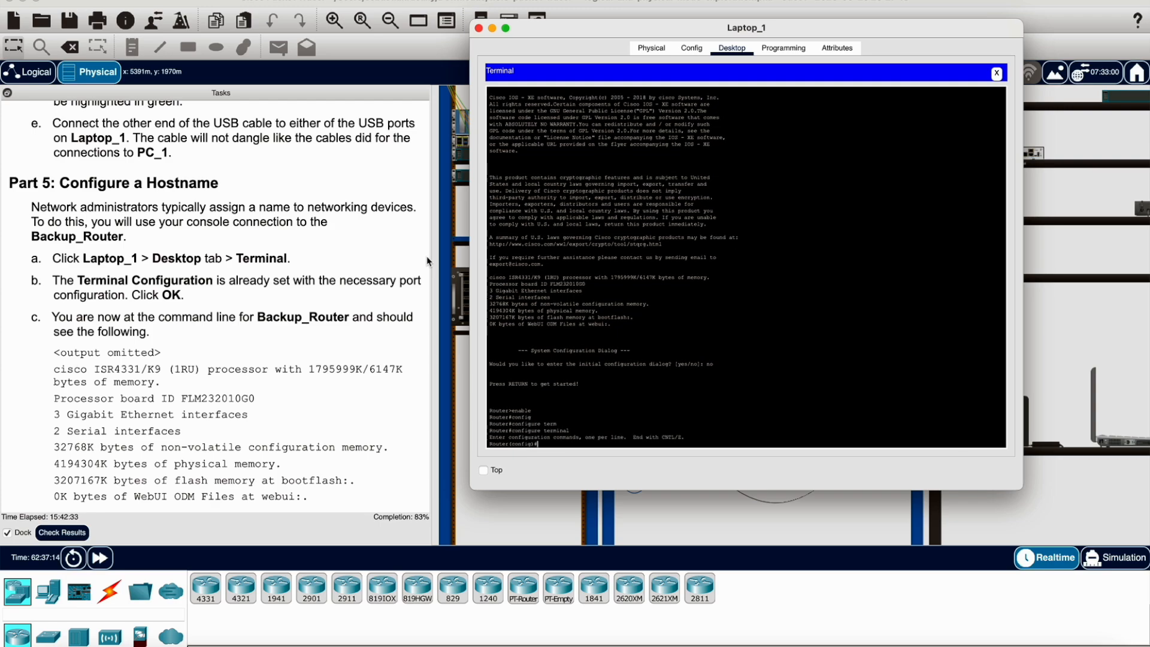
Write the hostname command with the name Edge_Router_Backup at the global configuration prompt
text(host)
key(Tab)
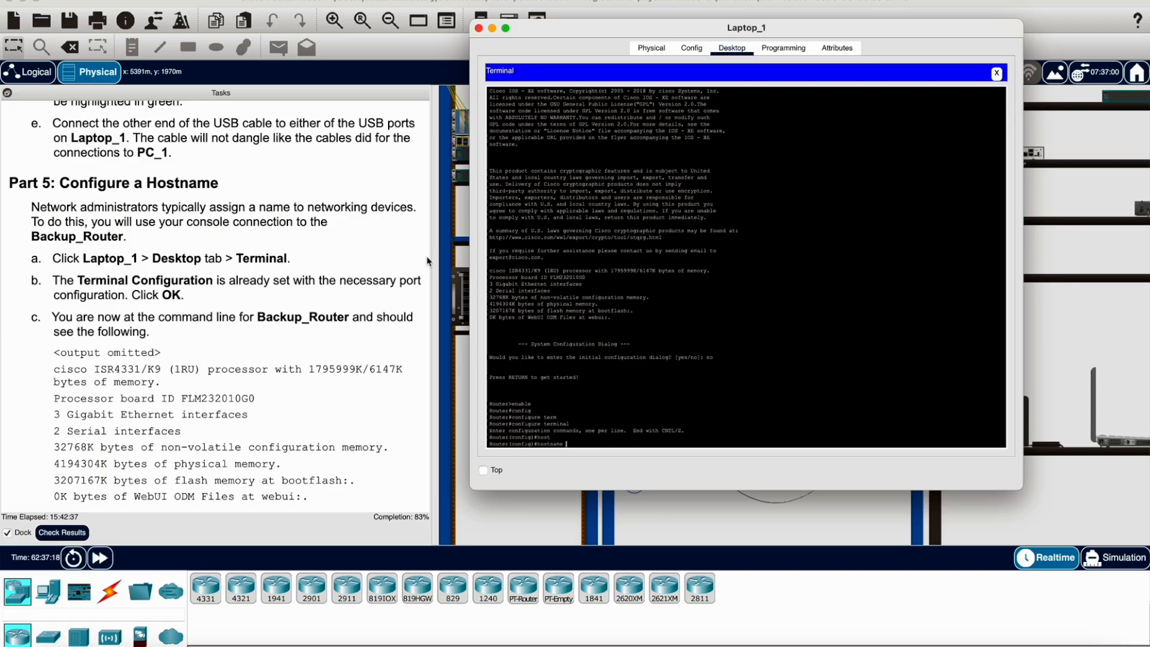
text(Ed)
key(Return)
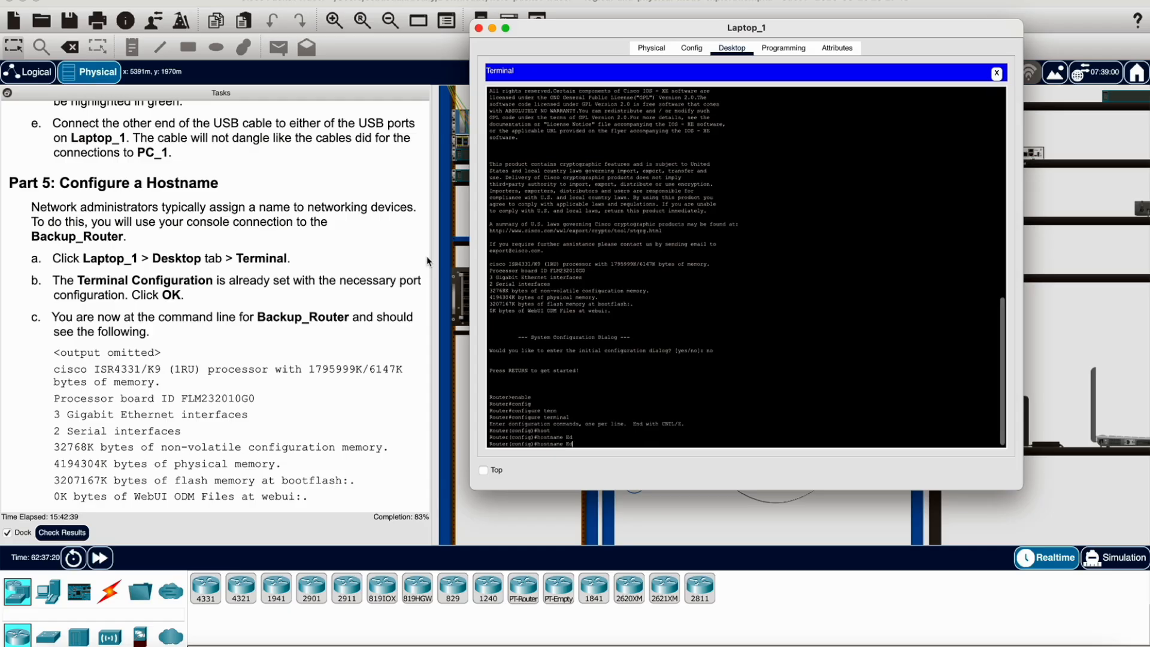
text(ge)
key(Tab)
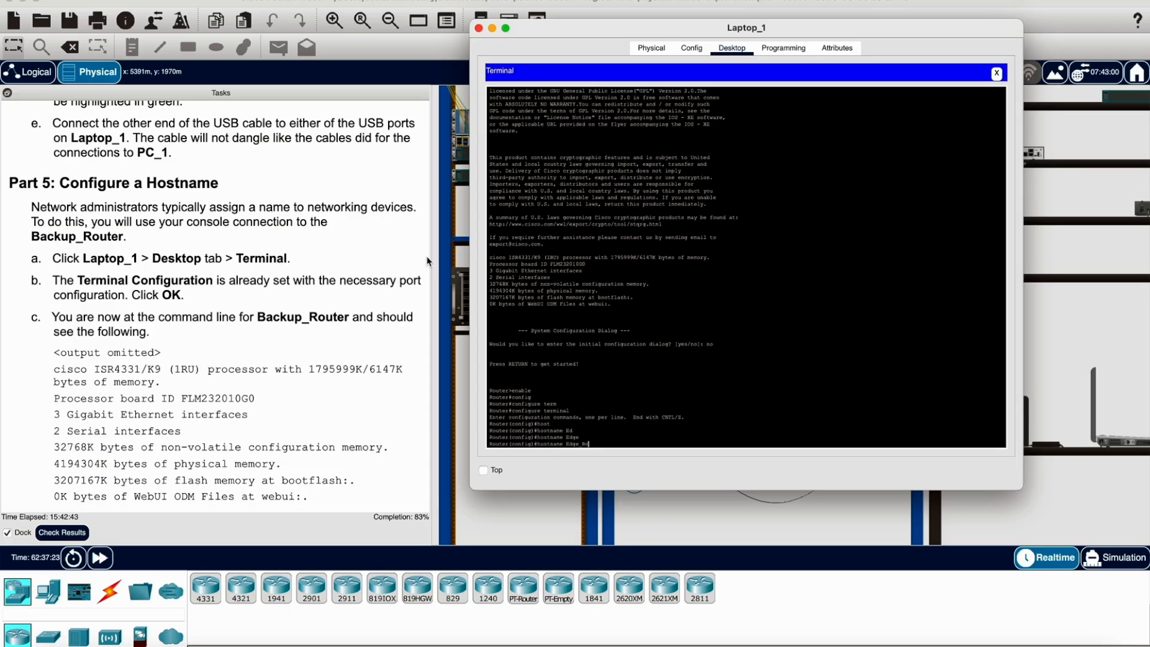
text(_Router_Backup)
Move the Laptop_1 window slightly closer to the instructions and widen it, keeping the terminal ready for input
click(246, 0)
mouse_move(275, 2)
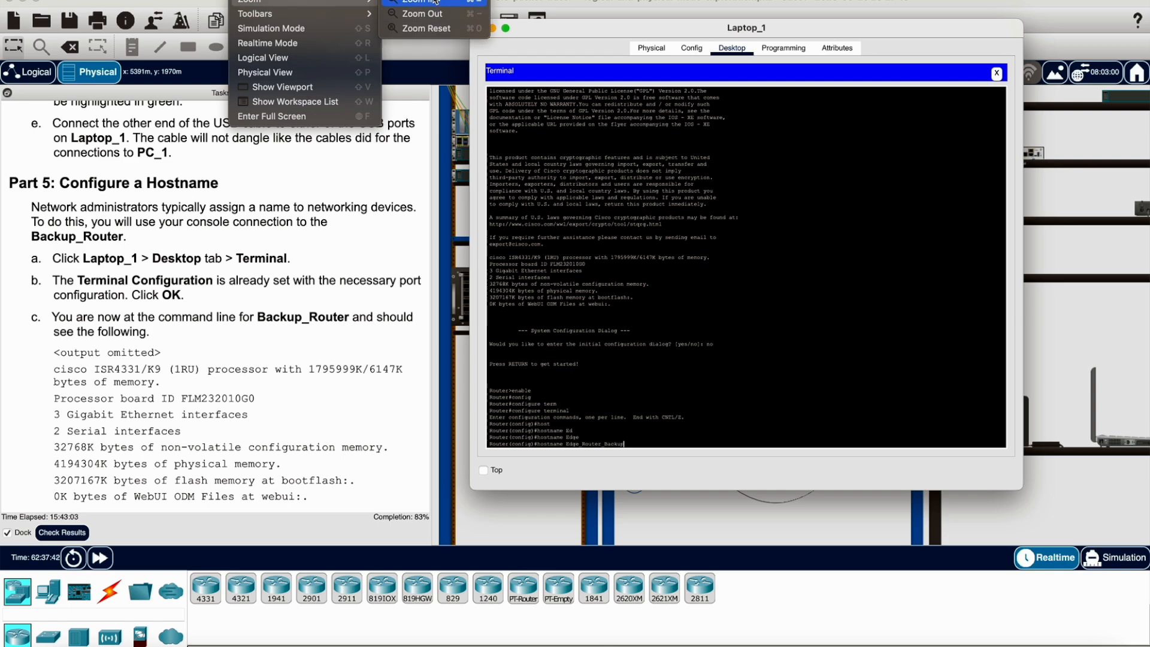
click(590, 177)
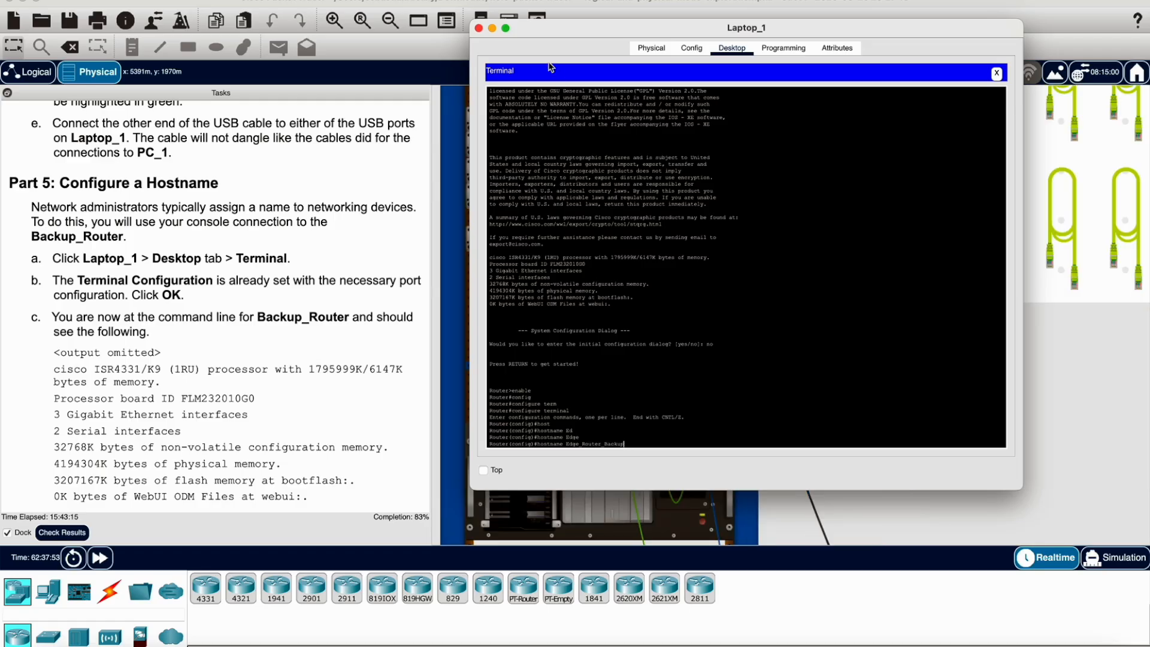
drag(563, 30, 526, 27)
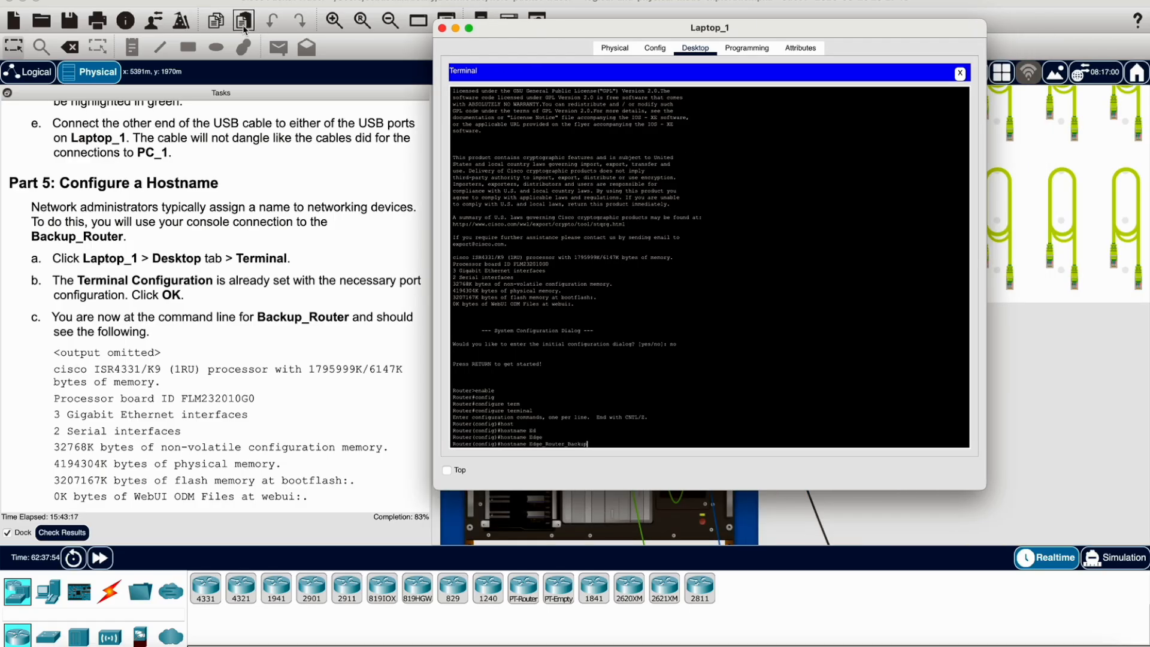
click(244, 0)
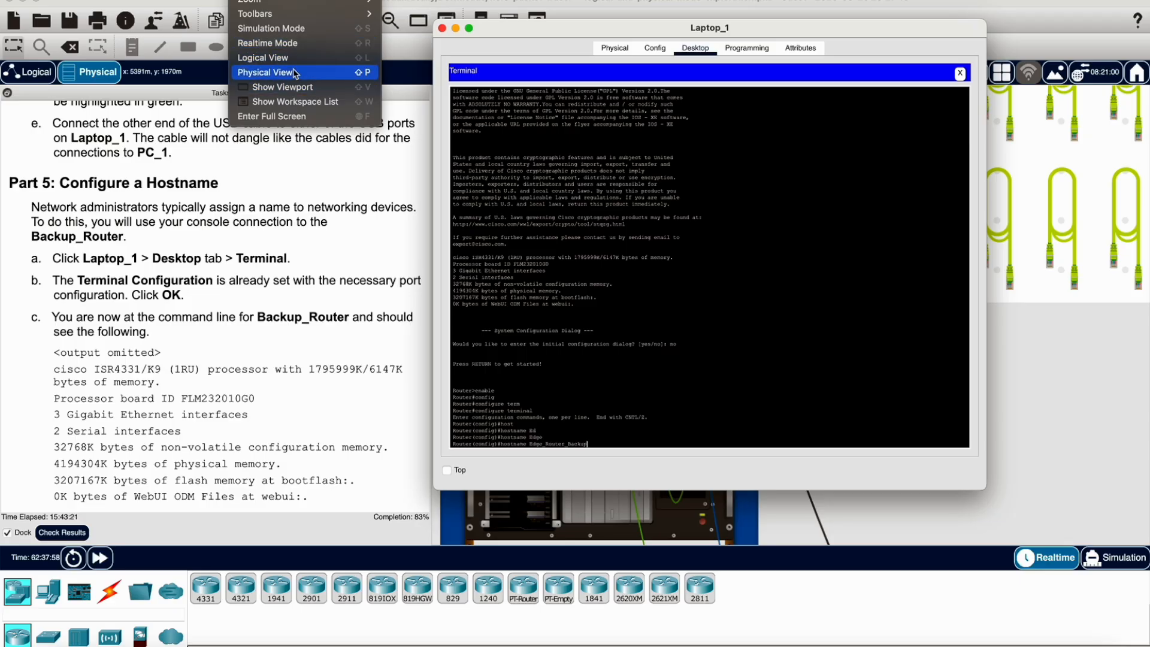
mouse_move(291, 20)
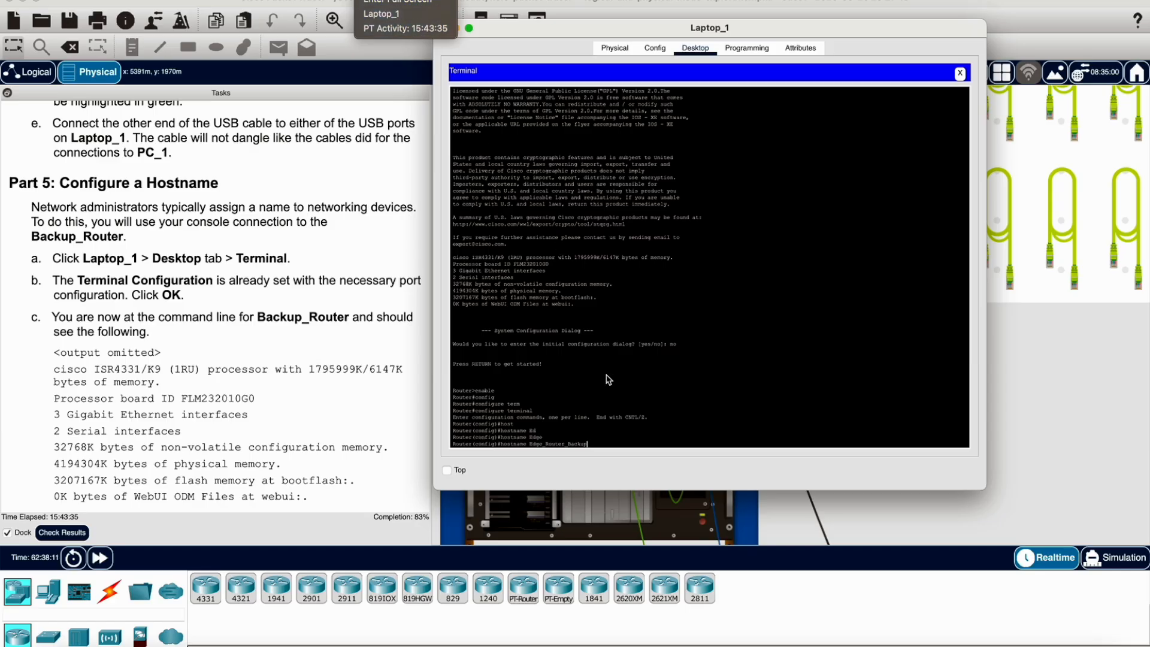
click(600, 442)
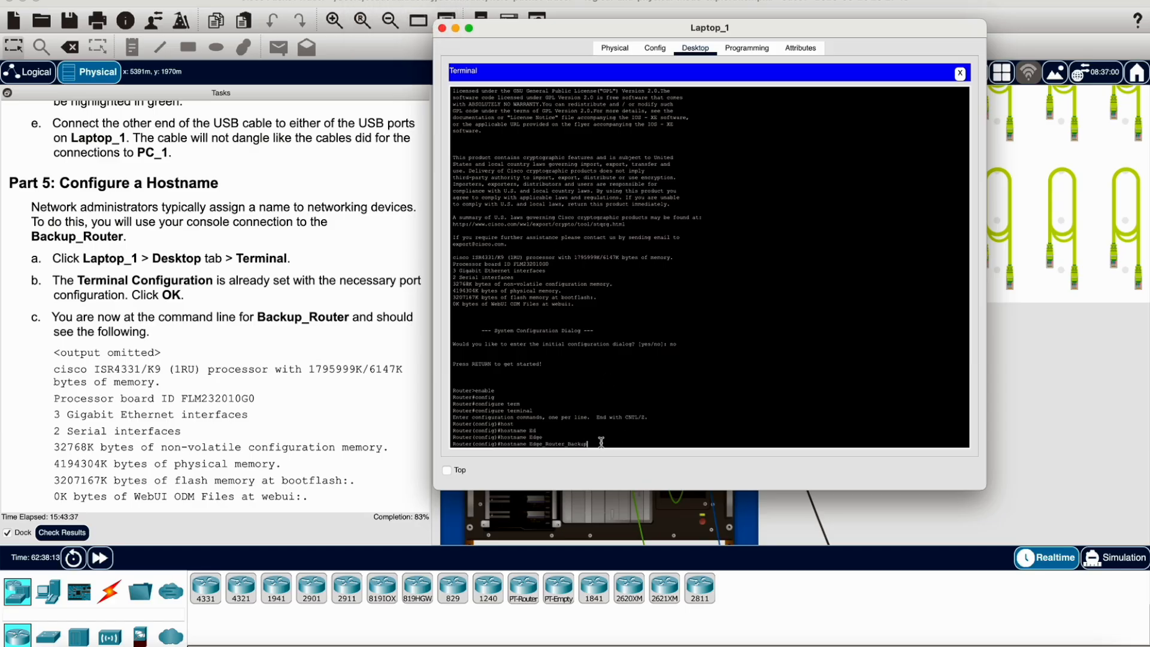
drag(987, 422, 1018, 421)
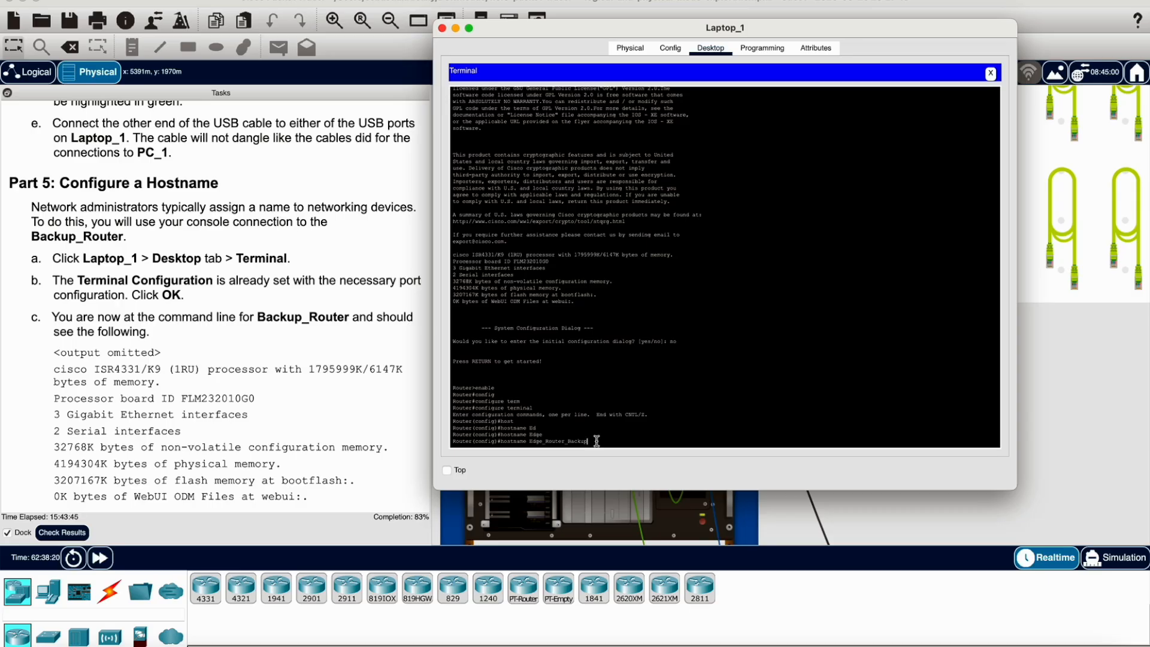
Submit the hostname command and end configuration mode to return to the privileged EXEC prompt
key(Return)
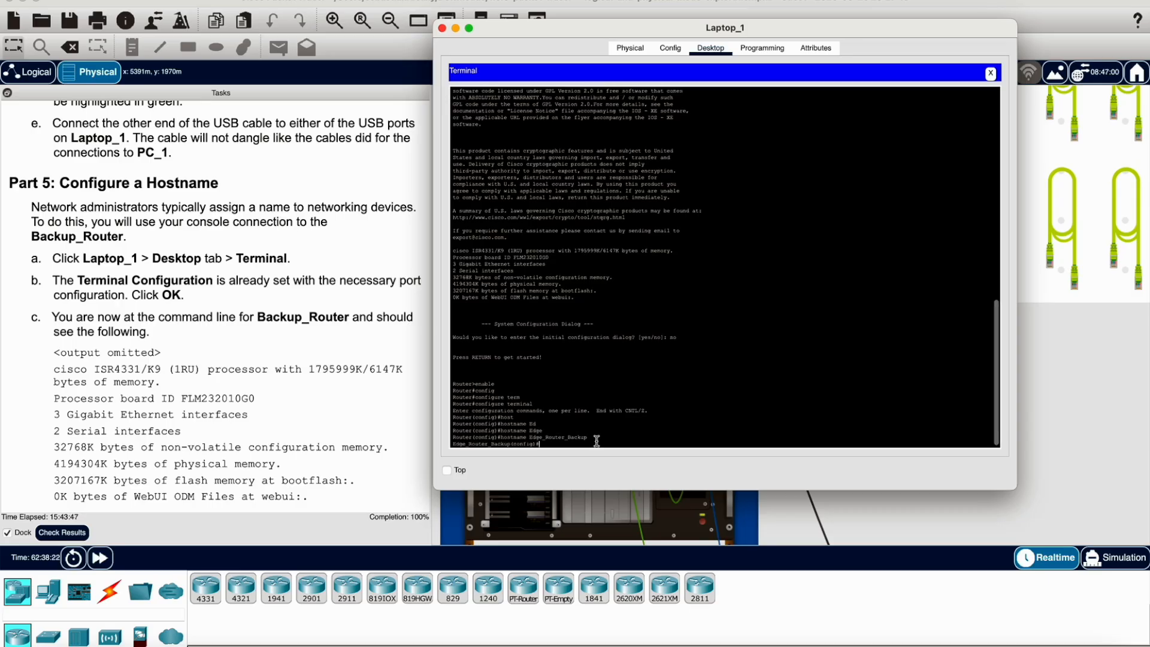
text(end)
key(Return)
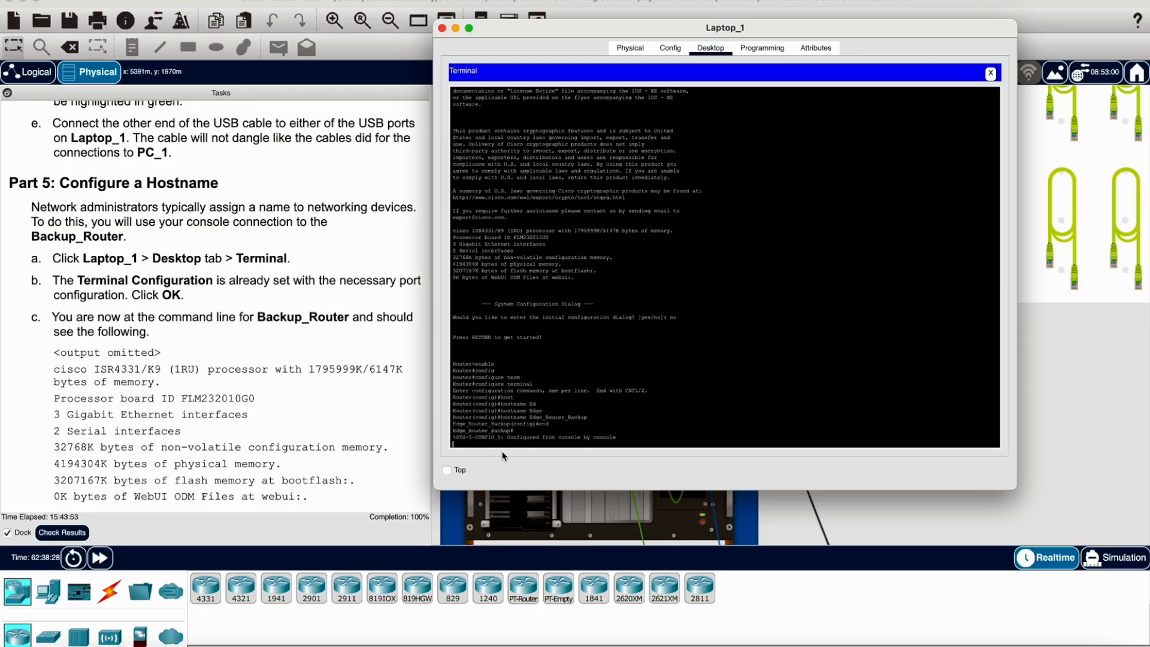
key(Return)
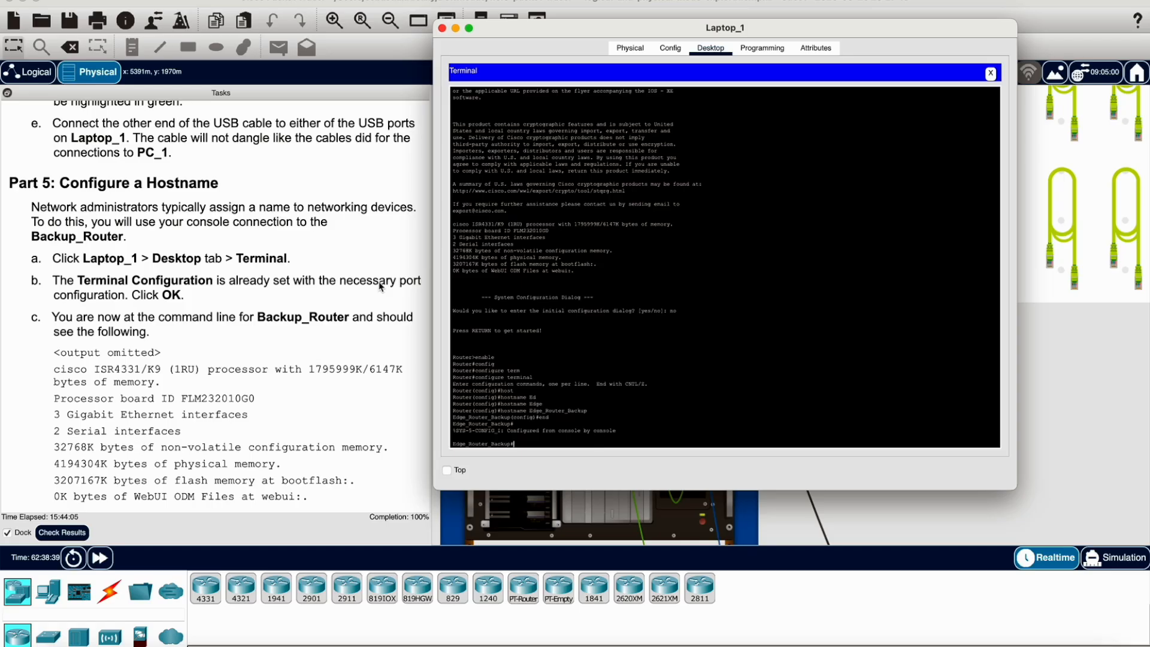
Close the Laptop_1 window and bring the wiring closet view back to its overview scale
click(442, 28)
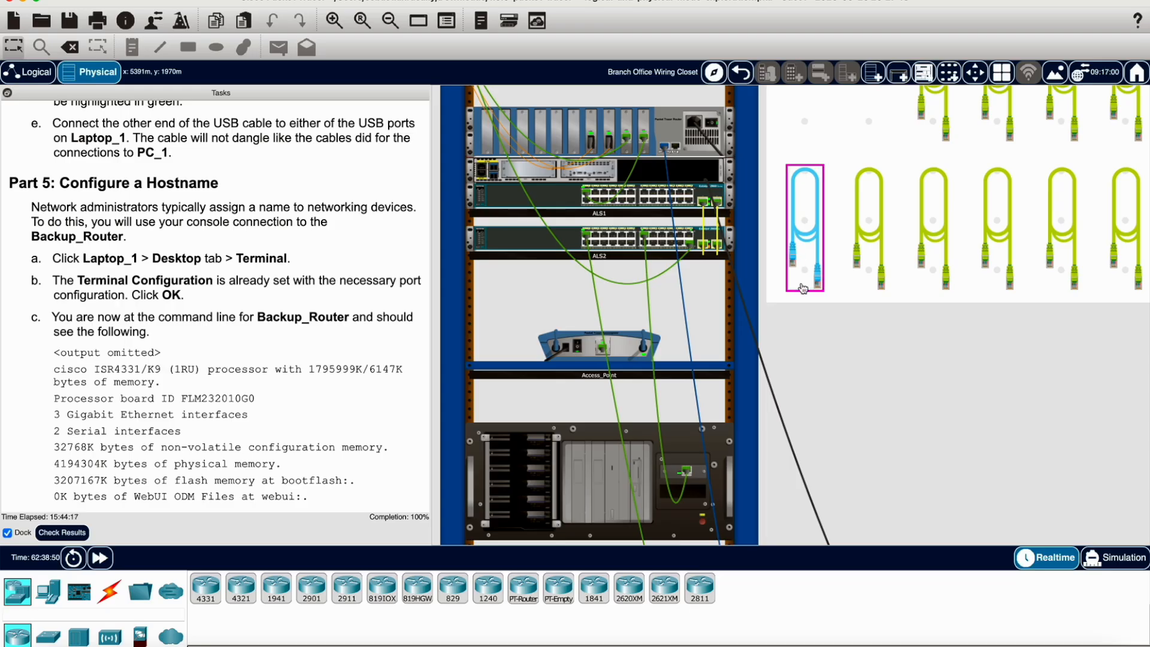
click(391, 22)
click(391, 21)
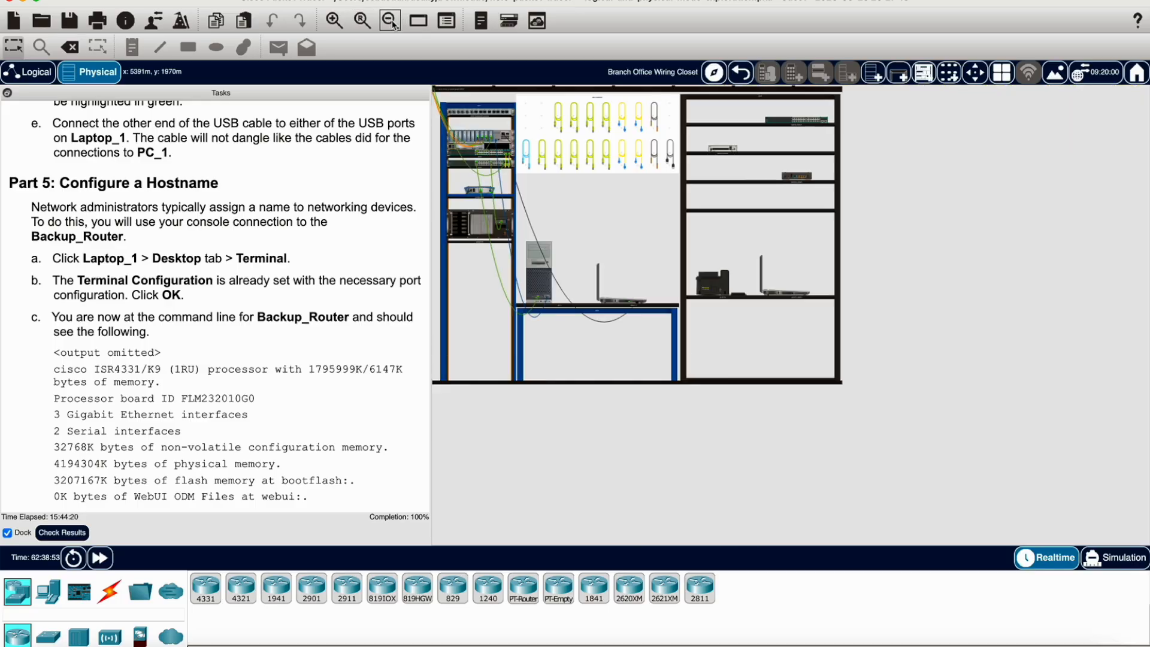
click(334, 20)
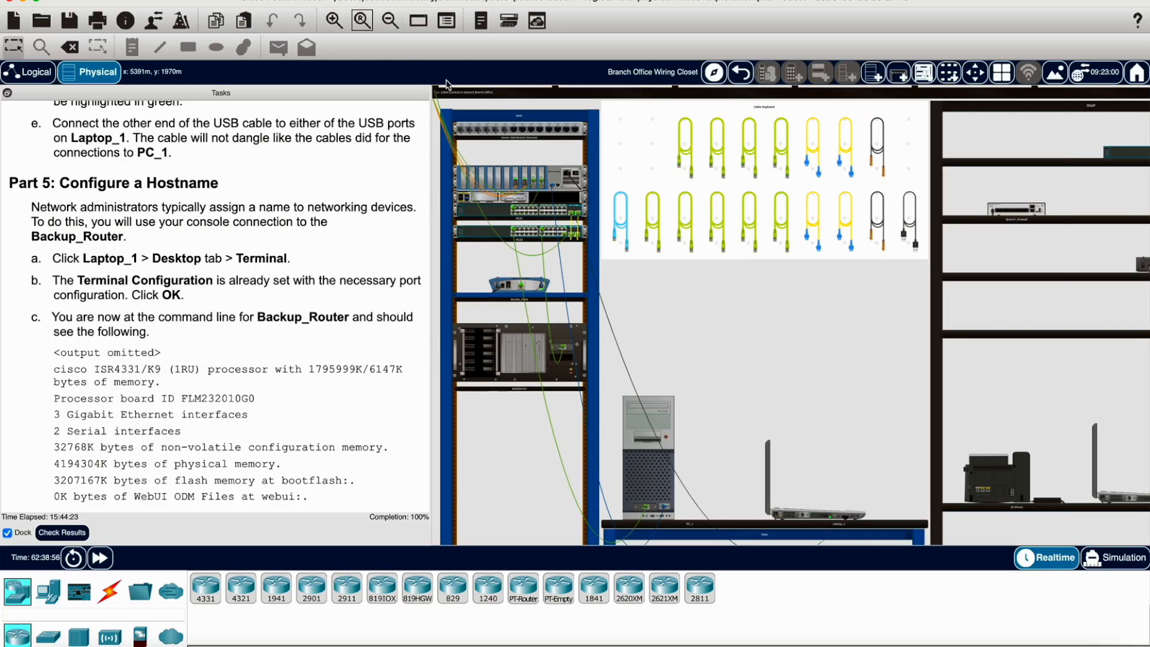
Inspect Backup_Router's details and compare its display name and hostname in the global configuration settings
click(708, 228)
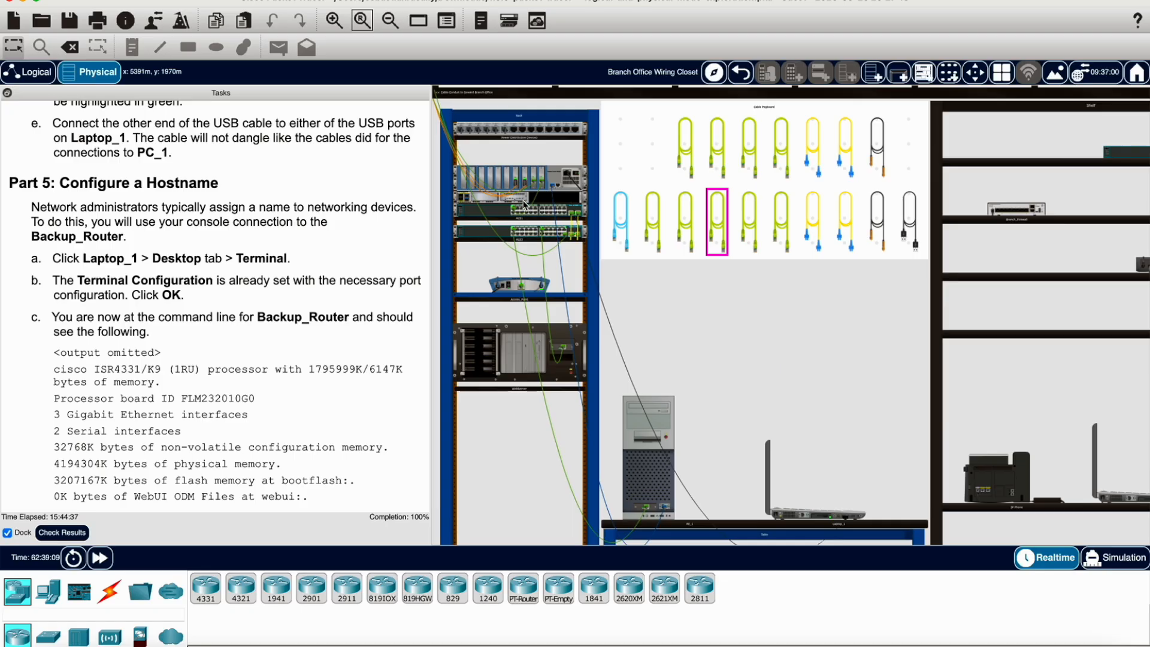
mouse_move(530, 198)
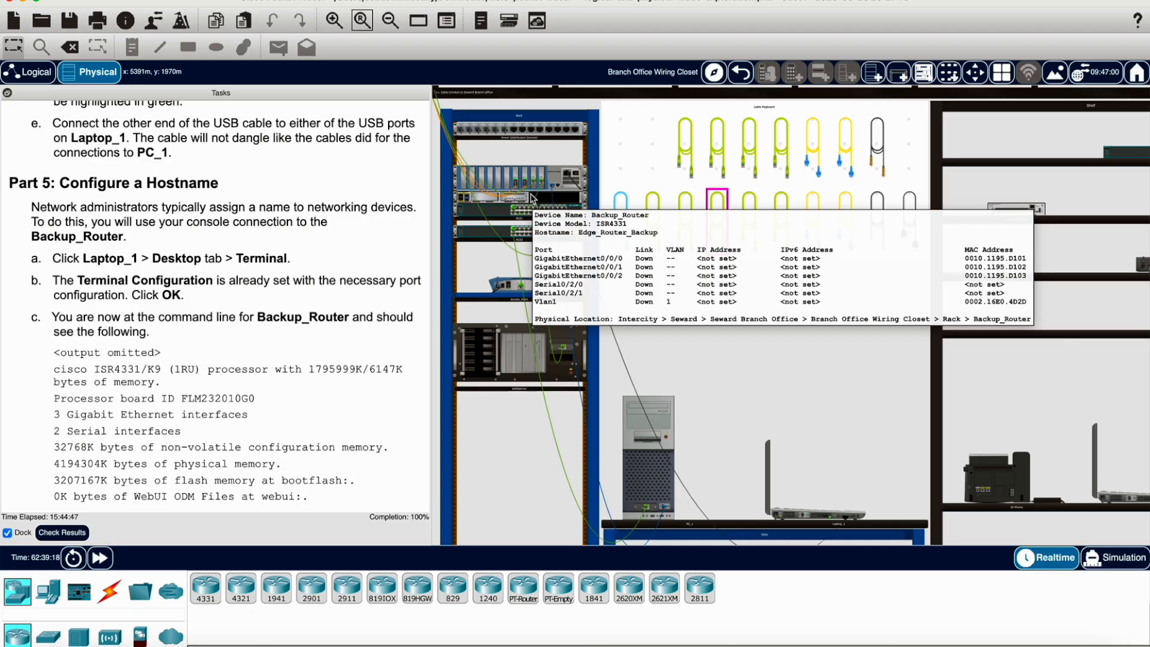
click(531, 197)
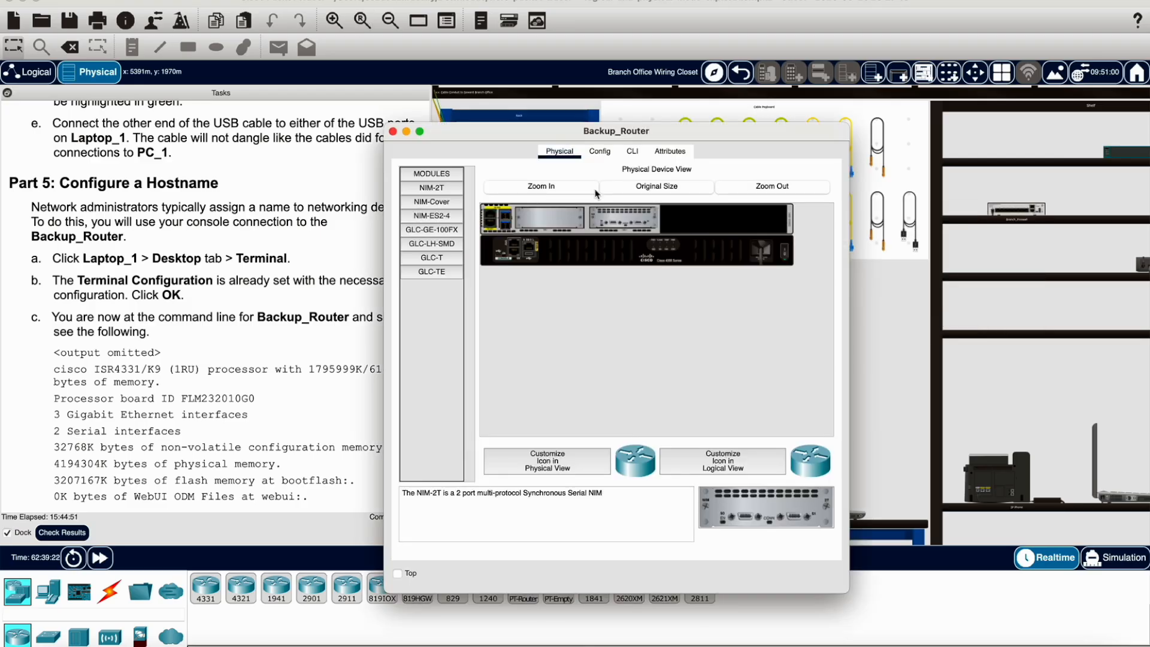
click(609, 157)
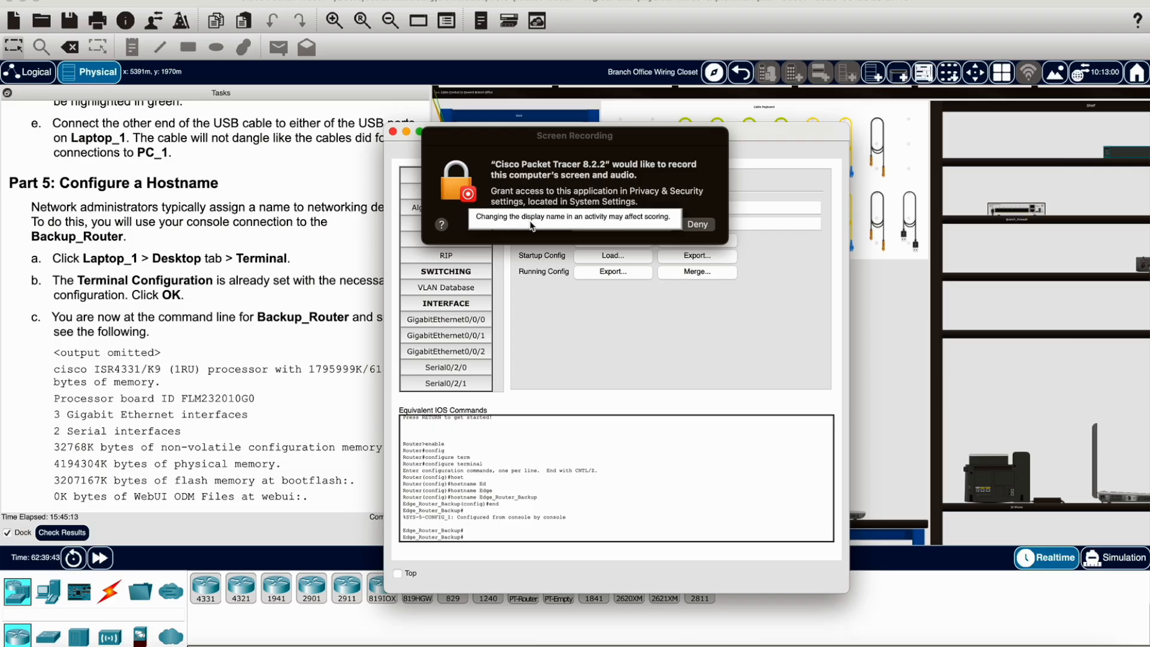
click(532, 167)
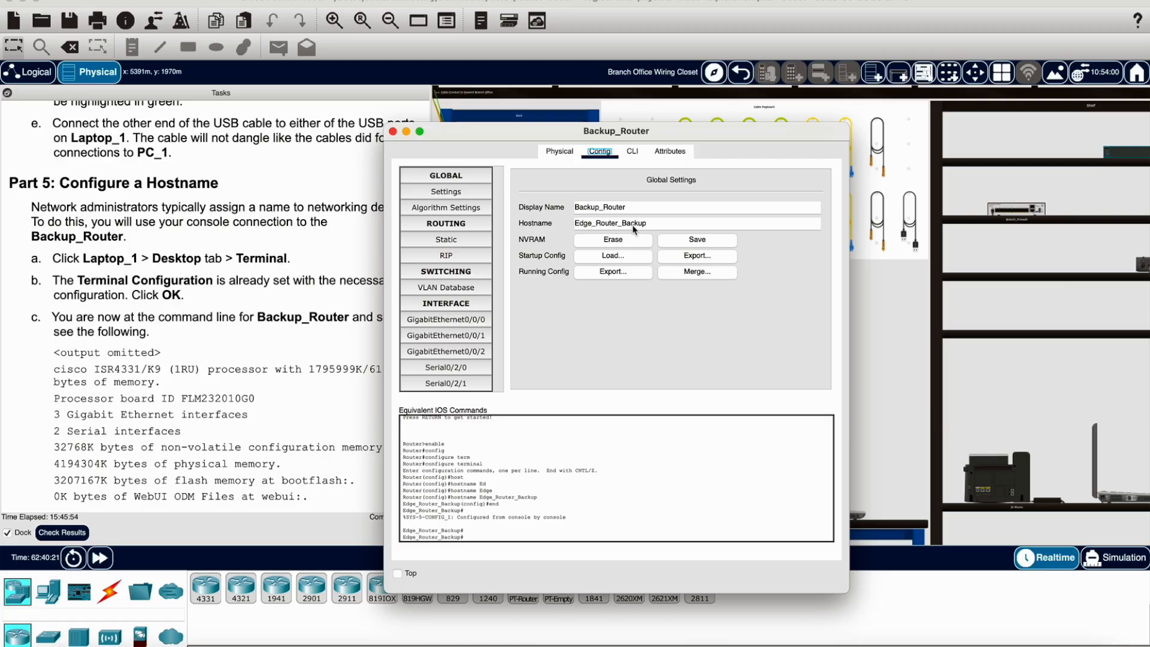
scroll(540, 516, down, 1)
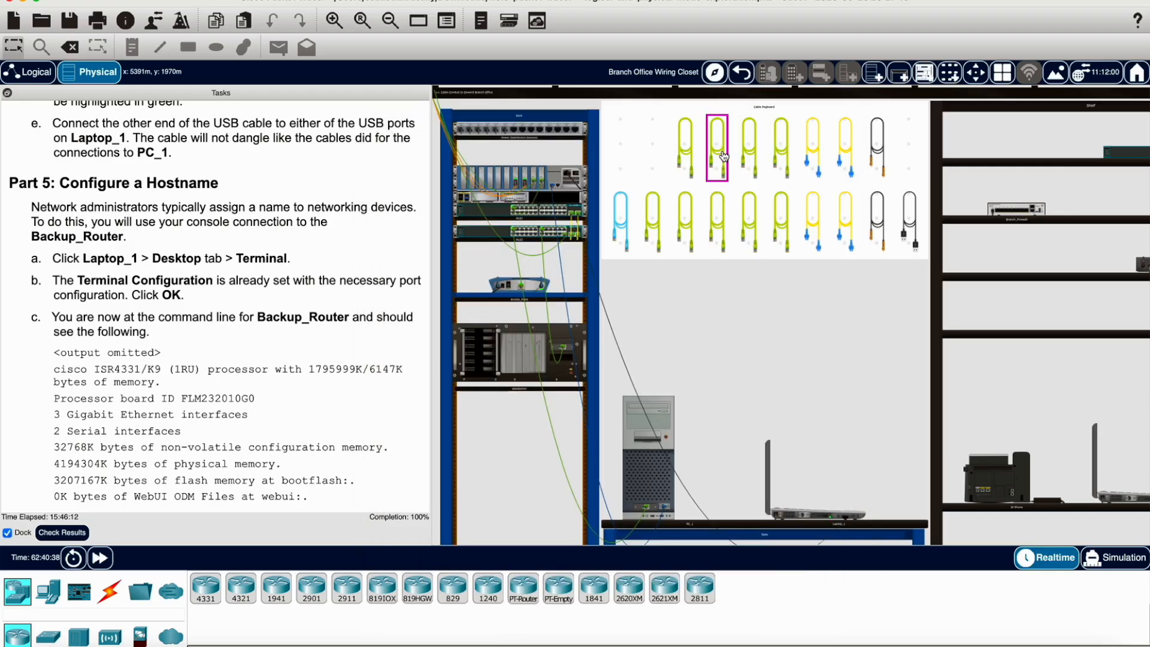
Leave the branch office wiring closet for the intercity map and enter the Warrenton Data Center server room
click(741, 73)
click(741, 72)
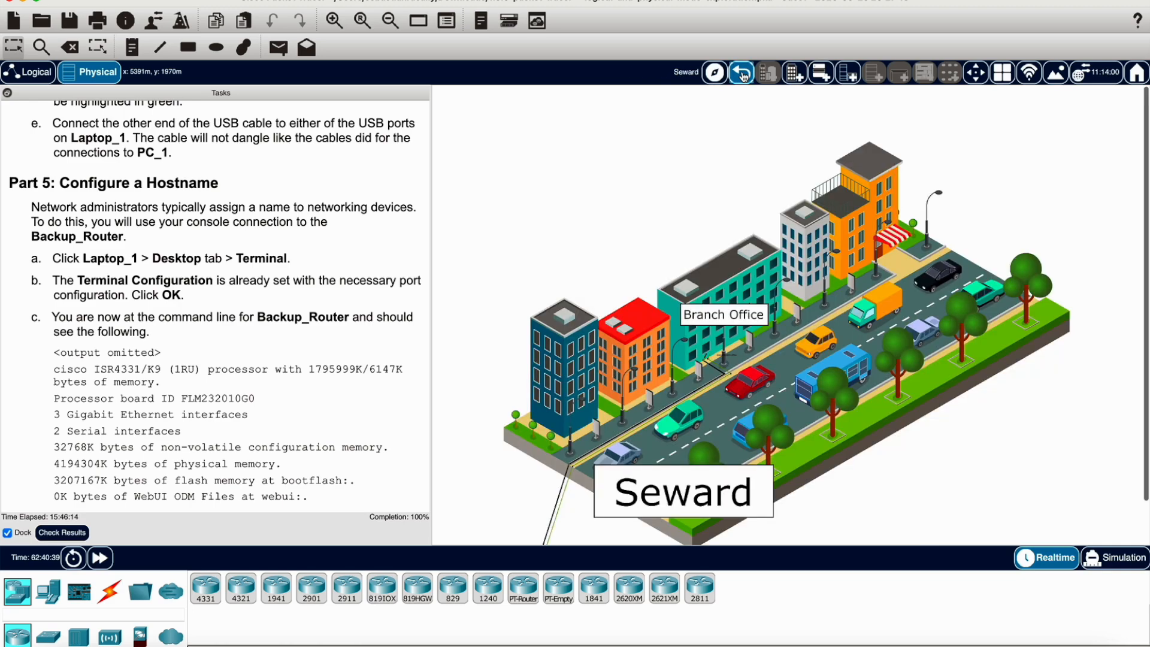
click(741, 72)
click(1085, 446)
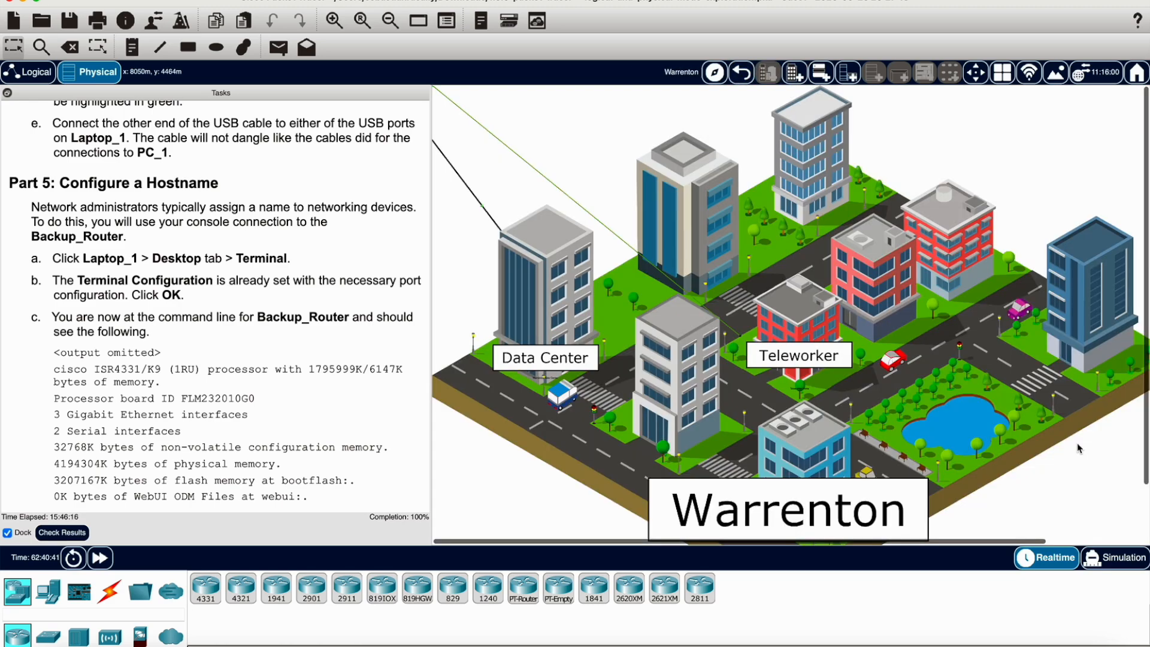
click(560, 275)
click(787, 336)
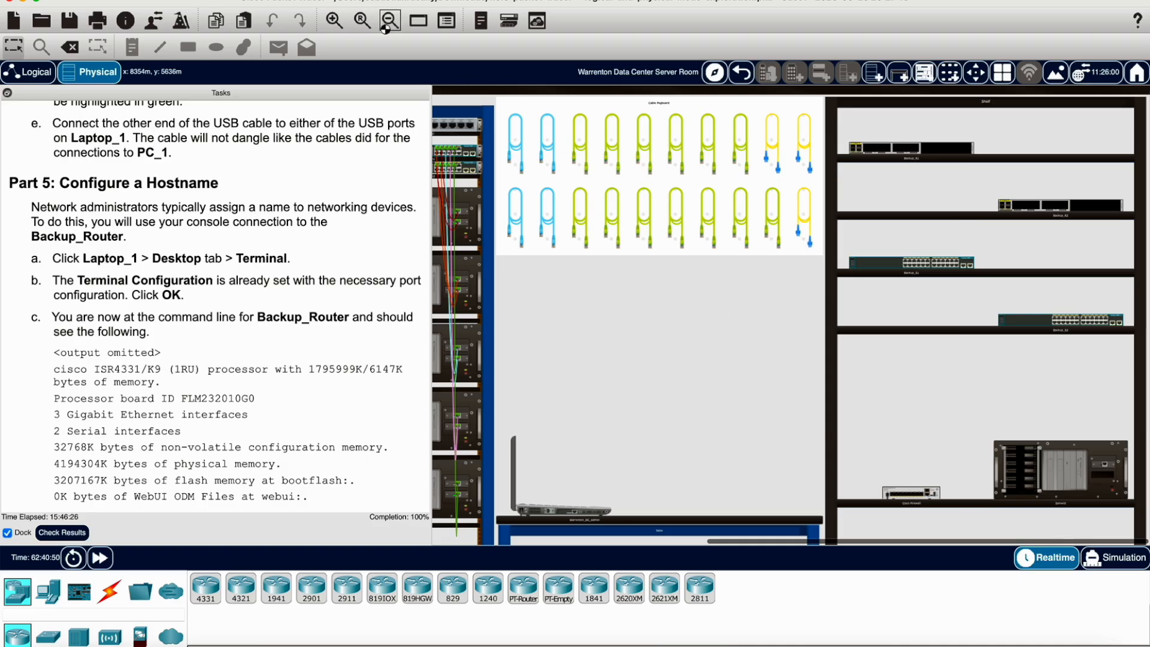
click(363, 22)
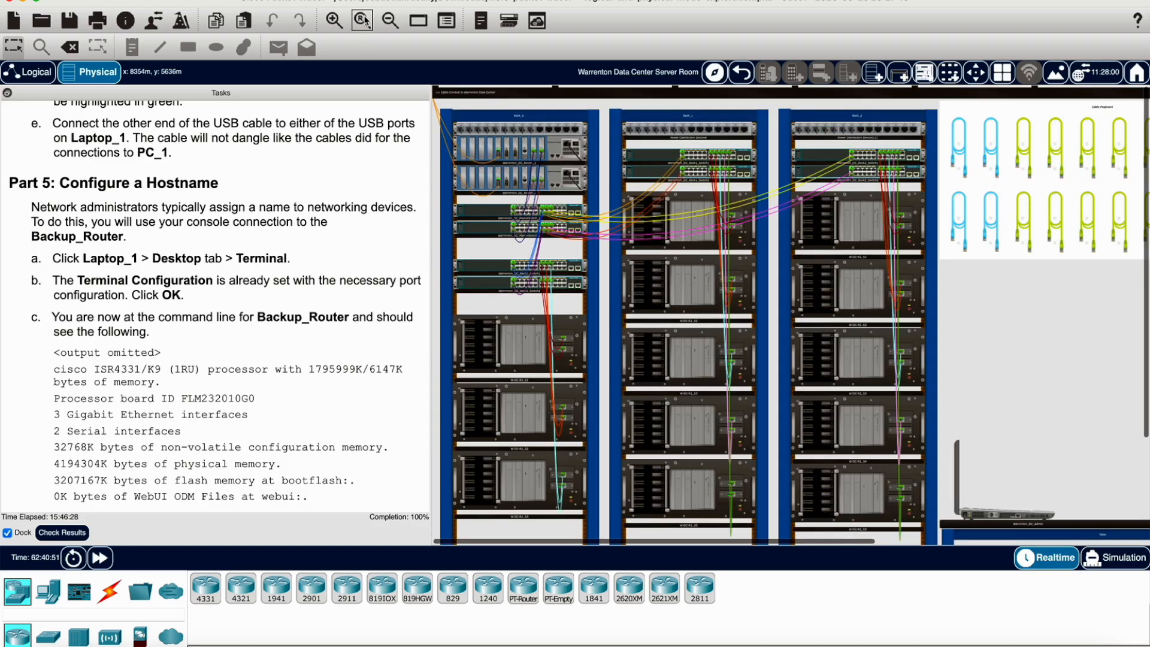
Examine the server room's racks, cabling, cable pegboard, desk laptop and spare devices on the shelf
scroll(732, 371, down, 3)
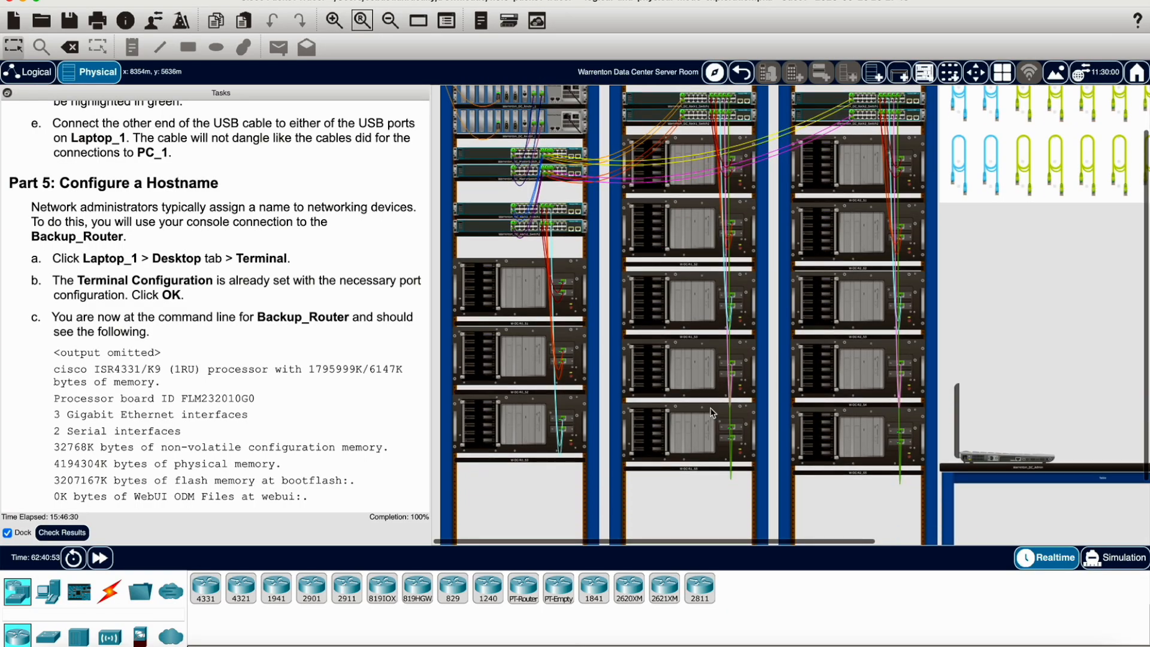
scroll(531, 307, up, 2)
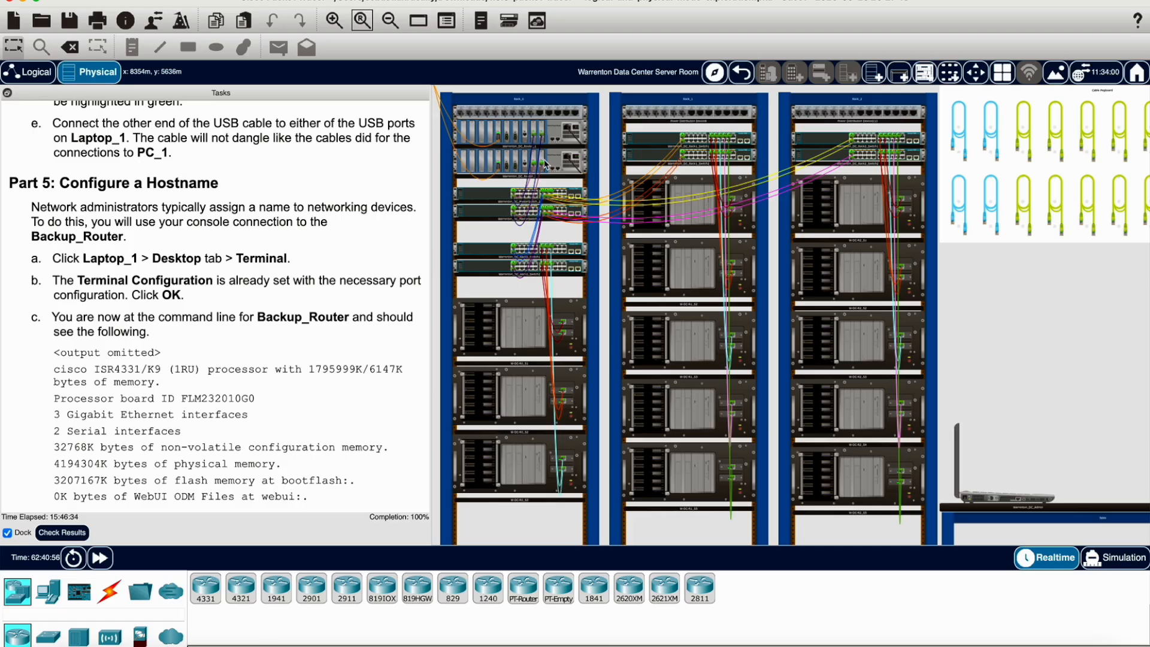
scroll(557, 167, up, 1)
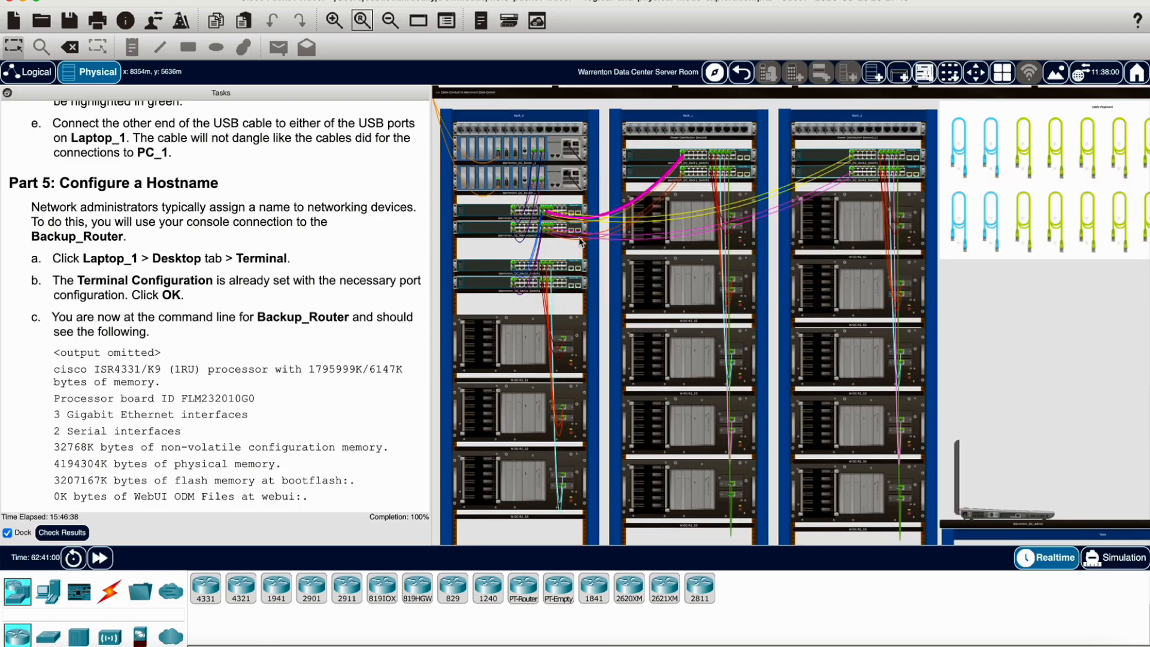
scroll(718, 299, right, 6)
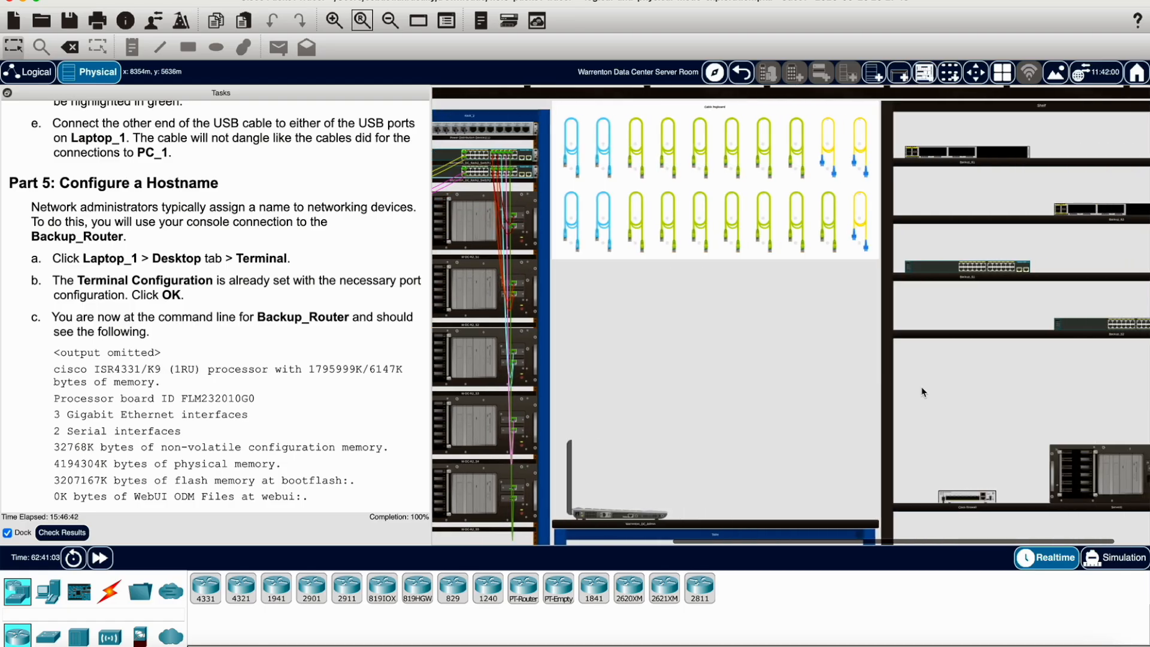
scroll(921, 386, right, 1)
scroll(922, 391, down, 2)
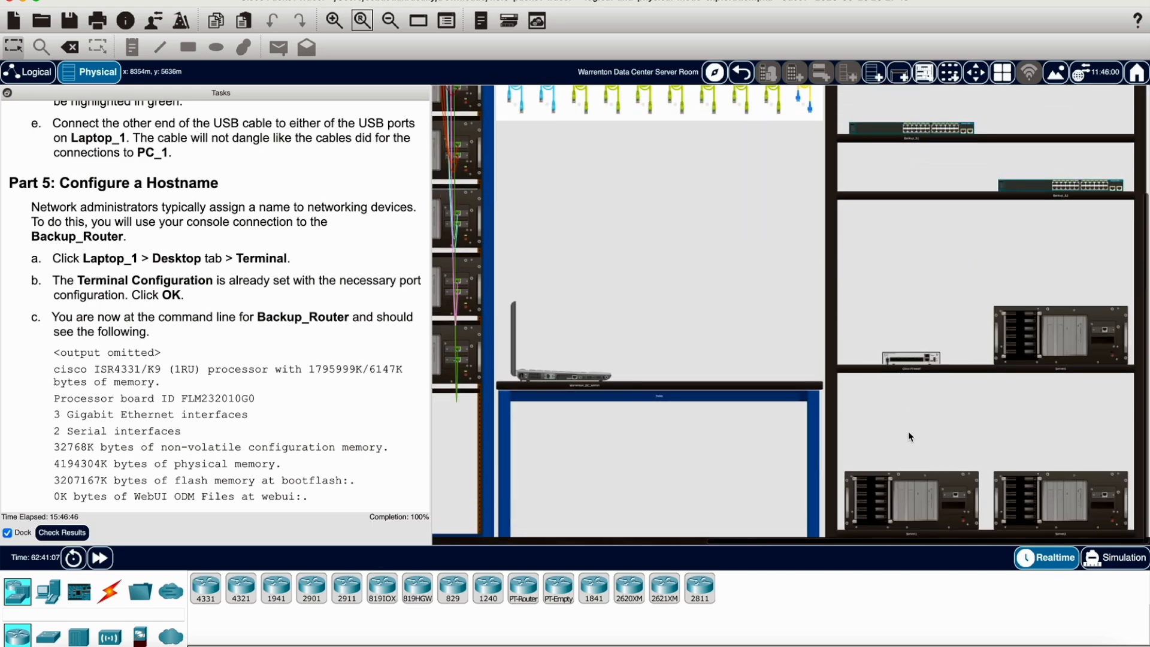
scroll(909, 436, left, 8)
scroll(909, 436, up, 2)
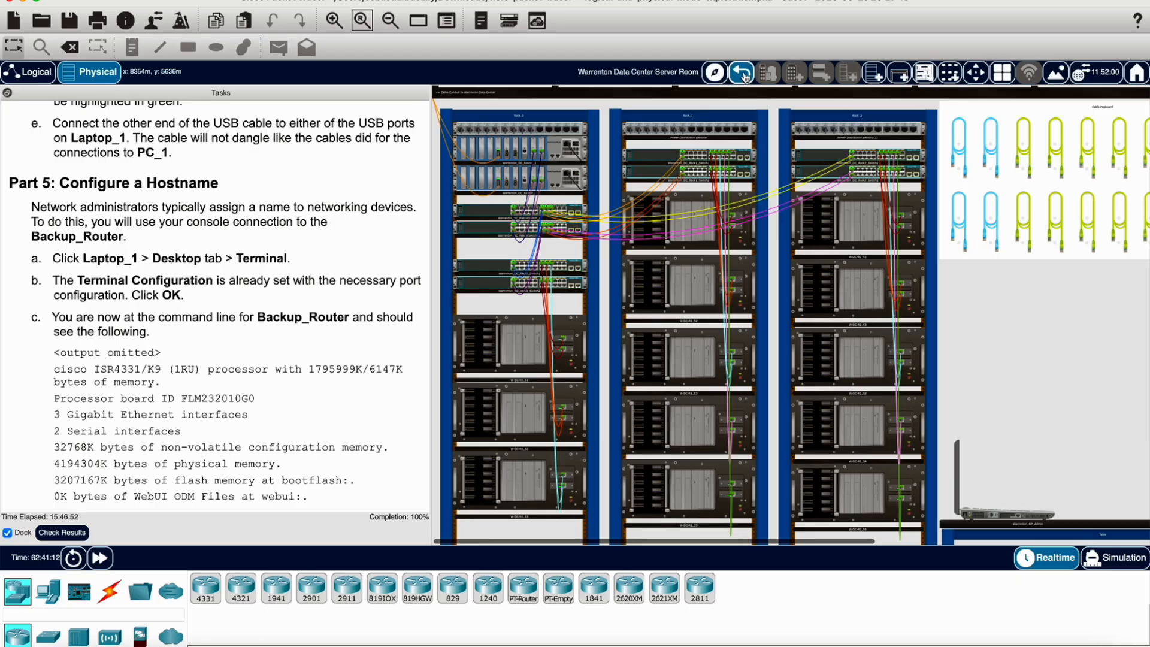
scroll(823, 420, down, 2)
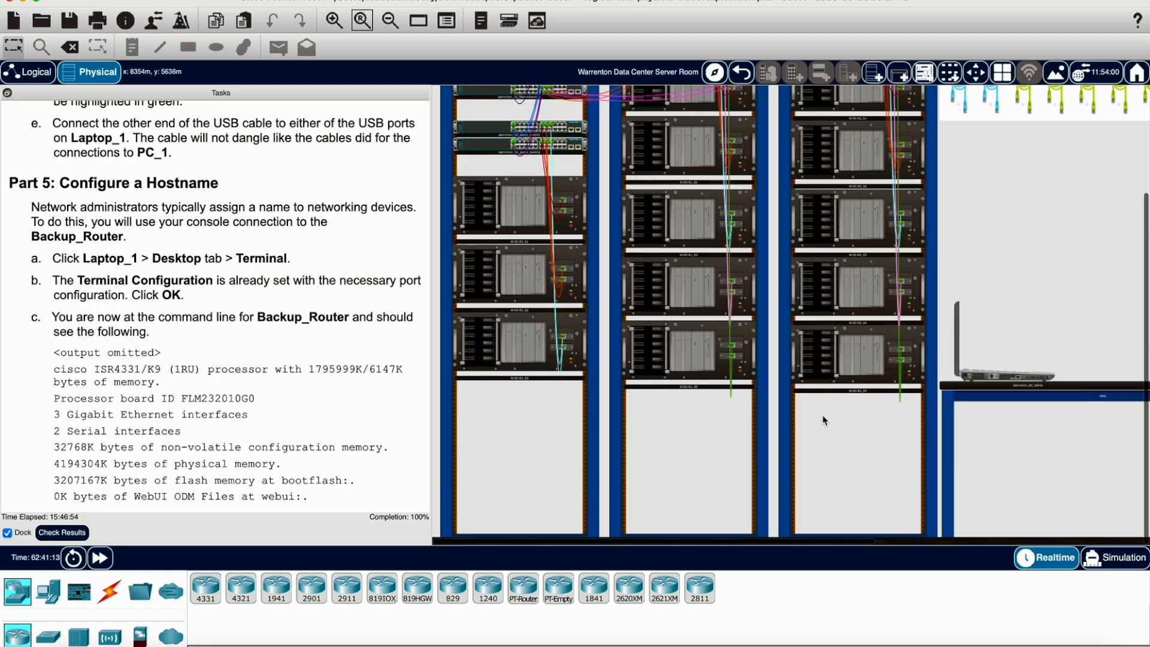
Leave the Warrenton Data Center server room for the Warrenton city map and enter the Teleworker home
scroll(824, 419, up, 2)
click(741, 73)
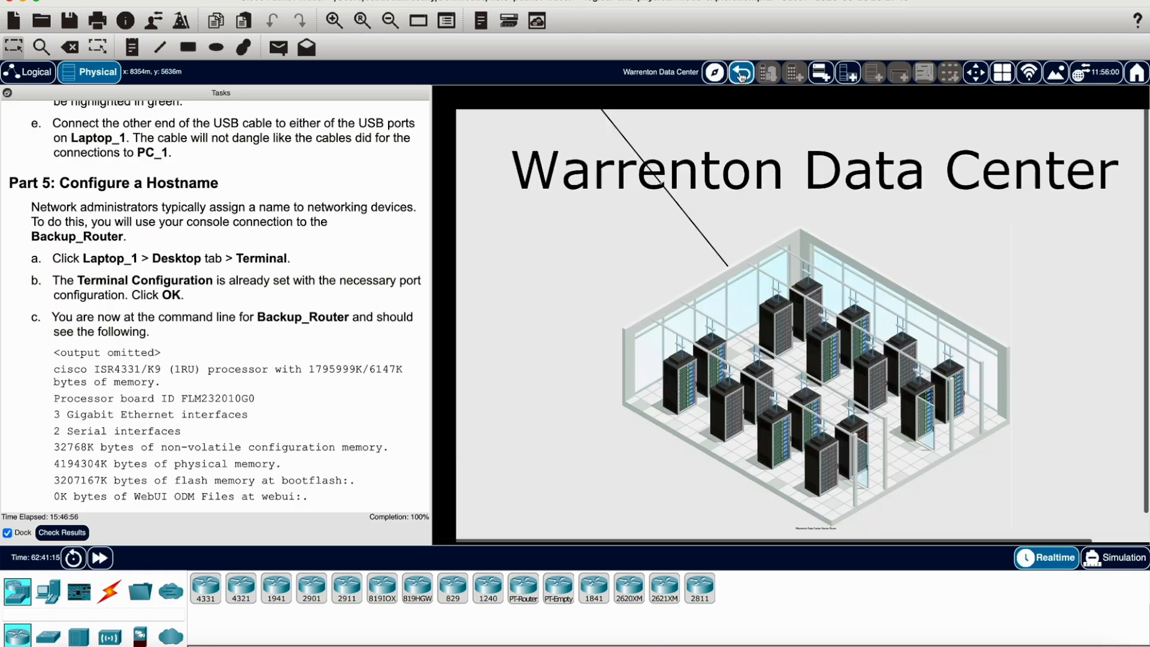
click(740, 74)
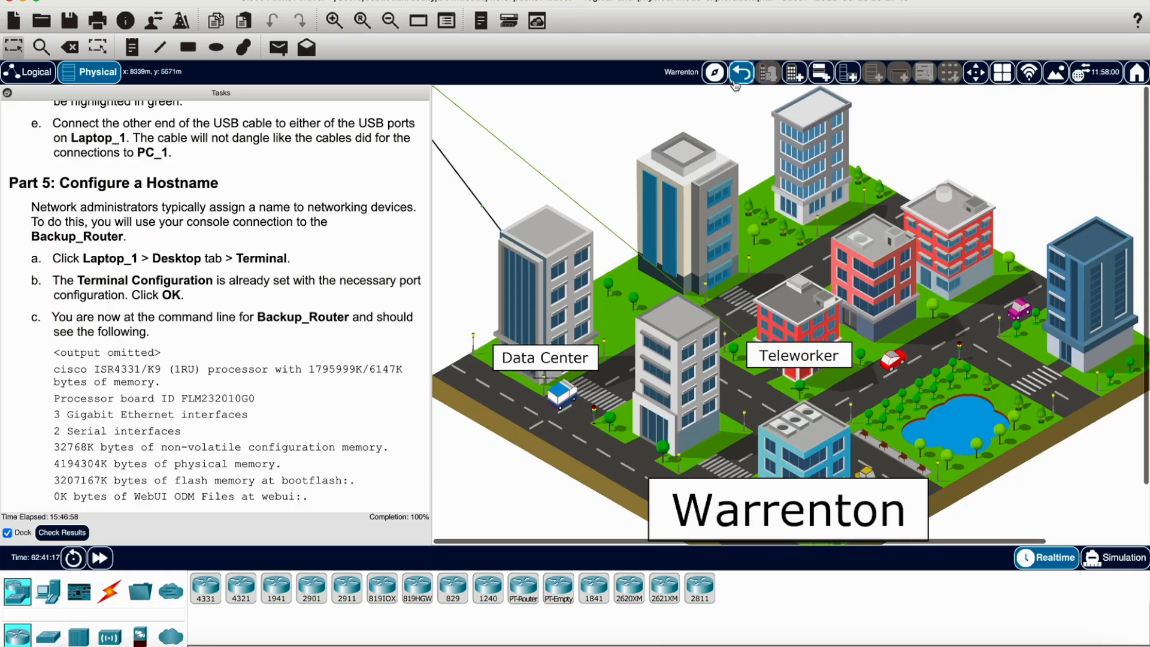
click(802, 328)
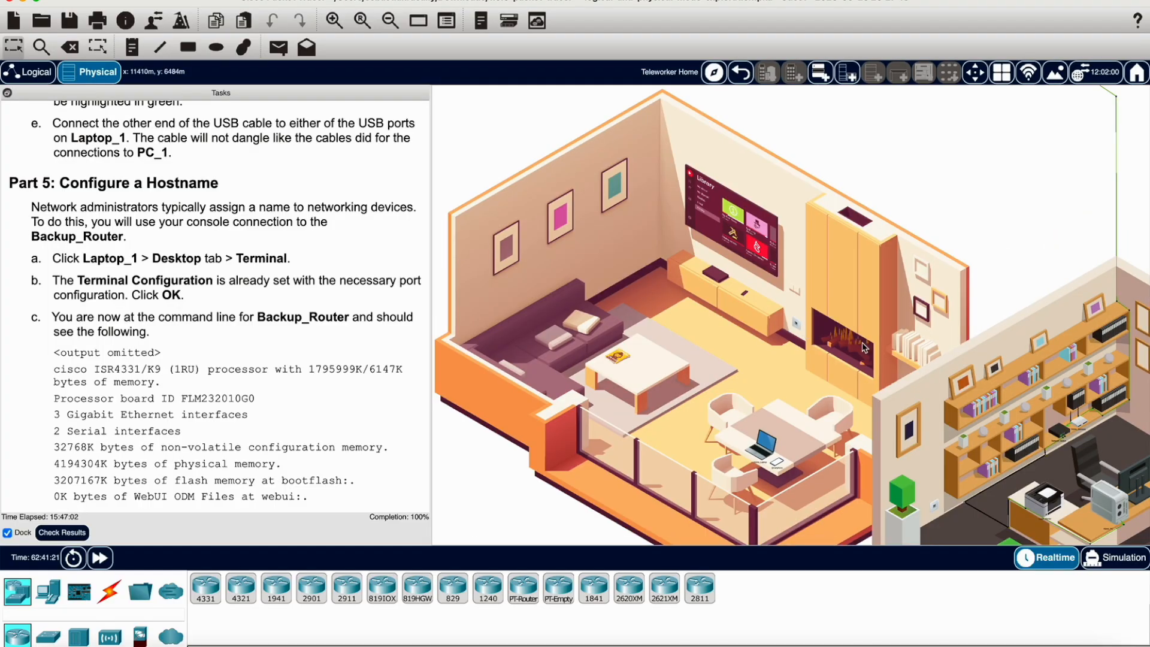
Inspect the physical device views of the Home_PC and Laser_Printer on the Teleworker home office desk, closing each device window
scroll(863, 346, down, 5)
scroll(863, 346, right, 5)
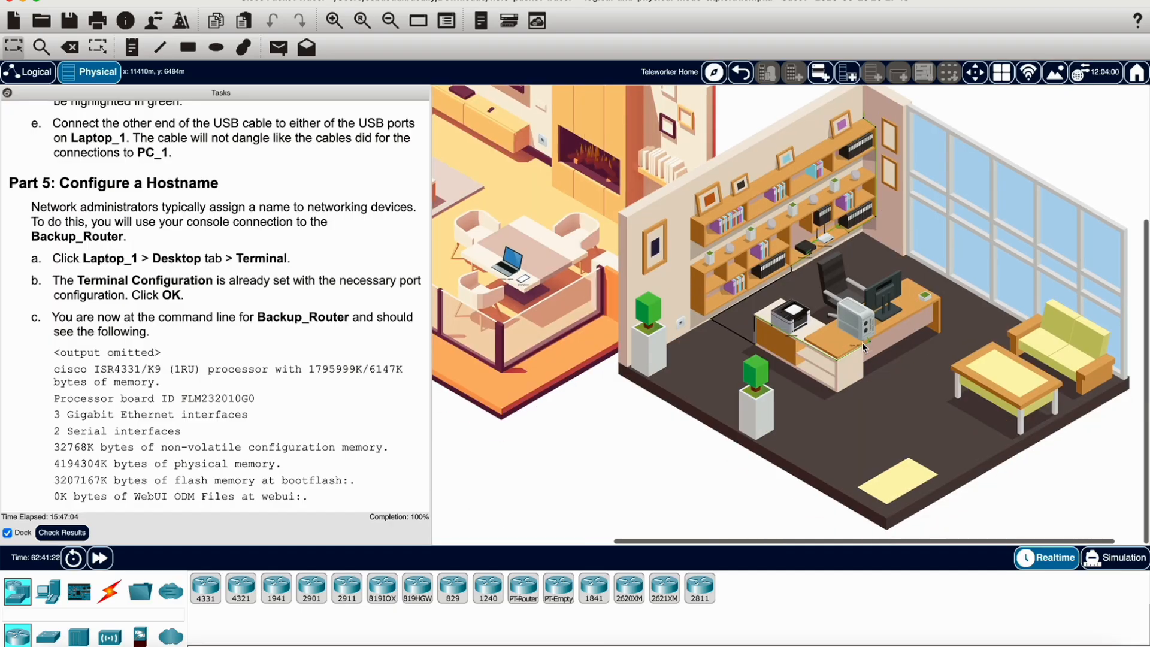
scroll(862, 350, left, 3)
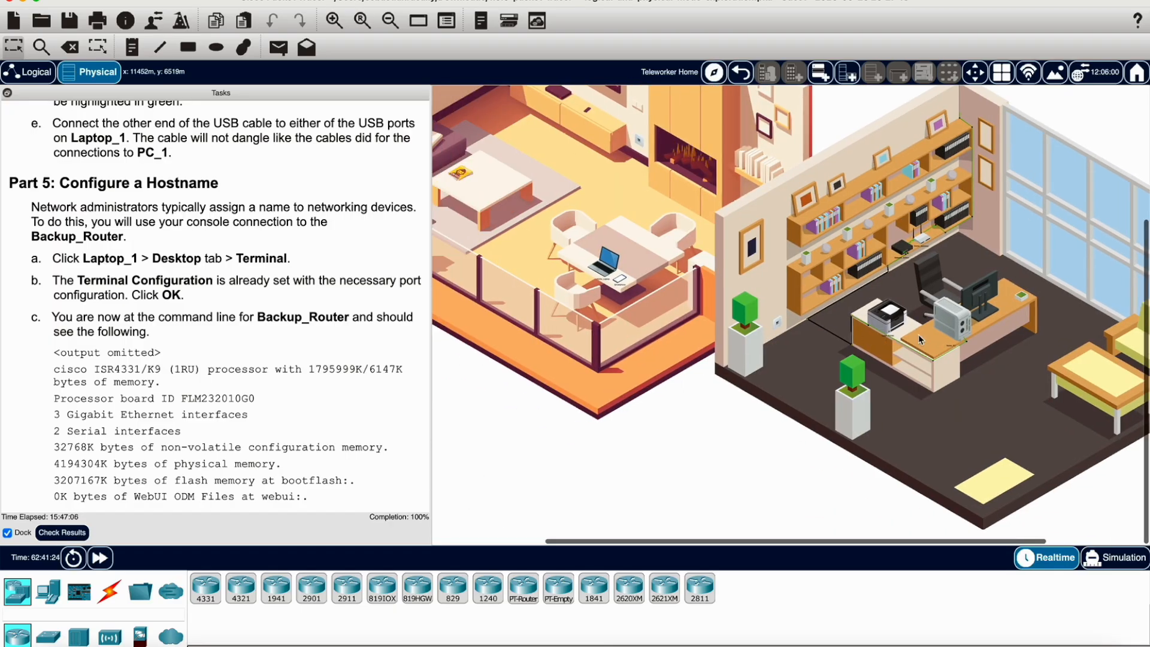
click(966, 331)
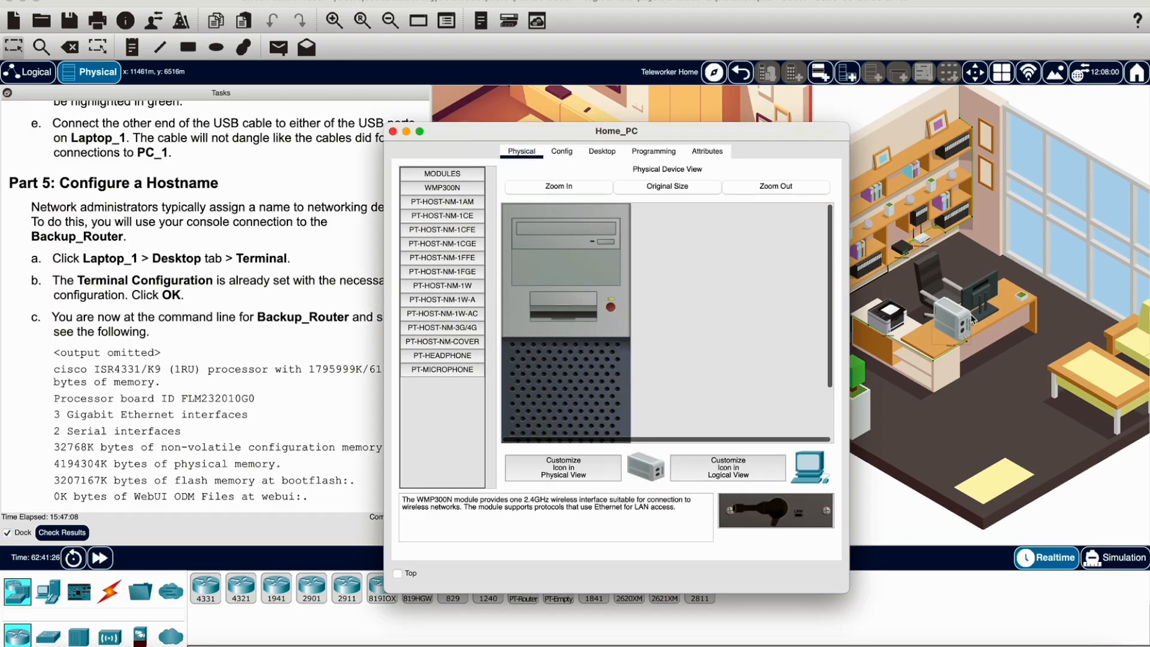
click(393, 132)
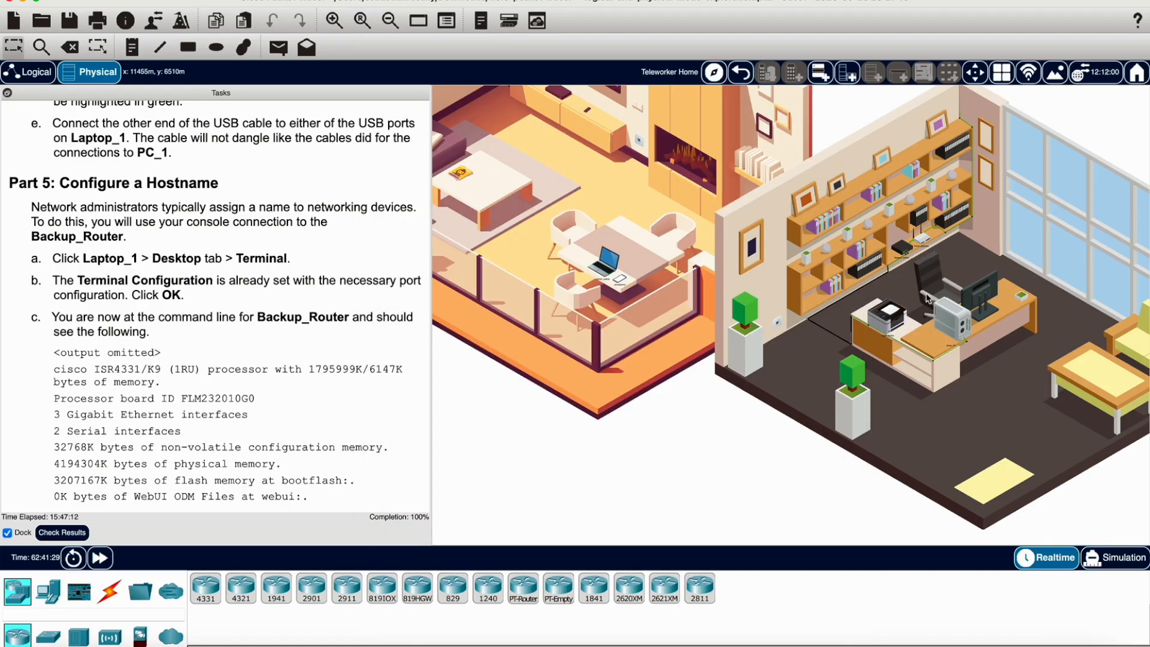
click(887, 313)
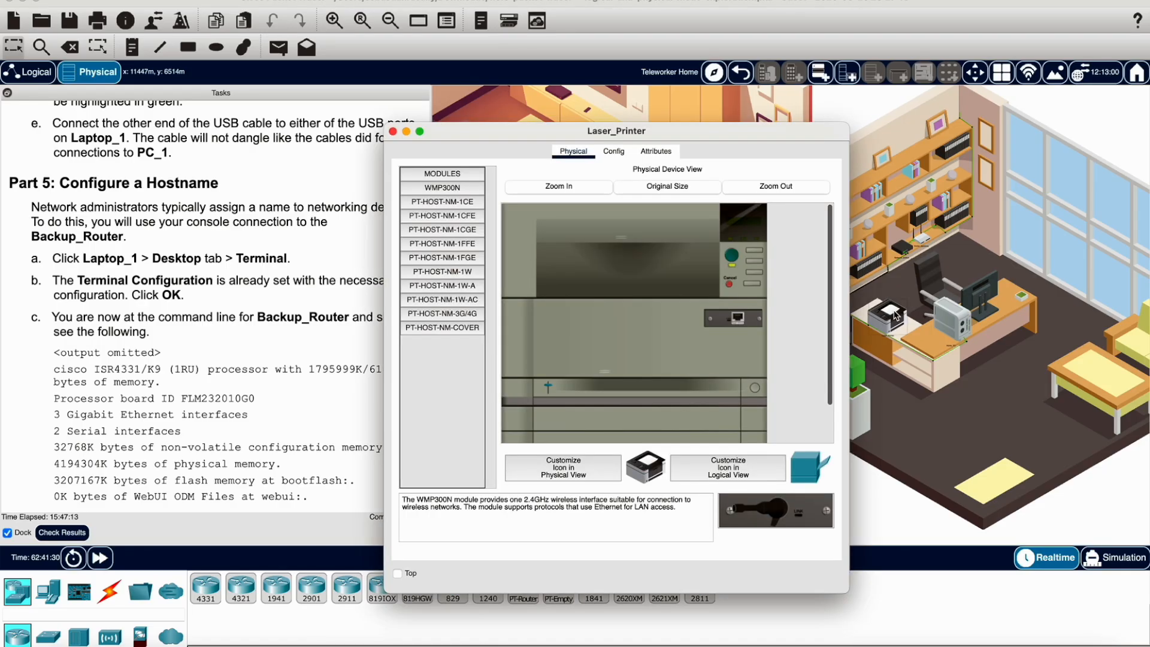
click(393, 132)
Inspect the Network_Switch and Home_Gateway on the home office bookshelf, closing each device window
scroll(893, 314, up, 3)
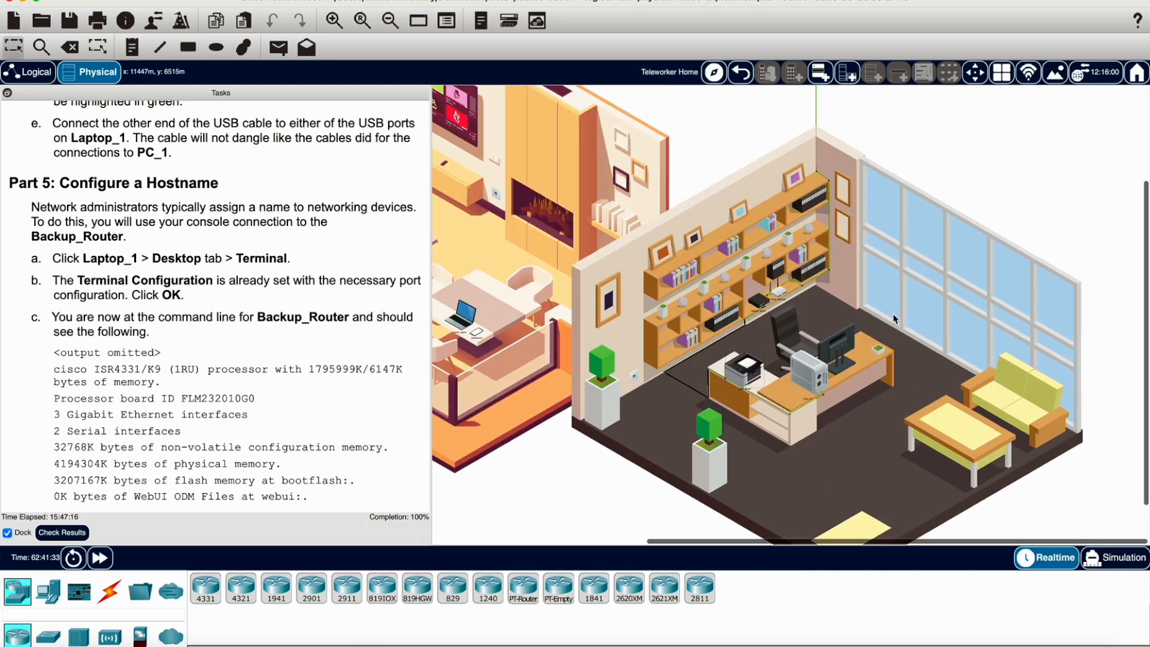
scroll(893, 314, left, 3)
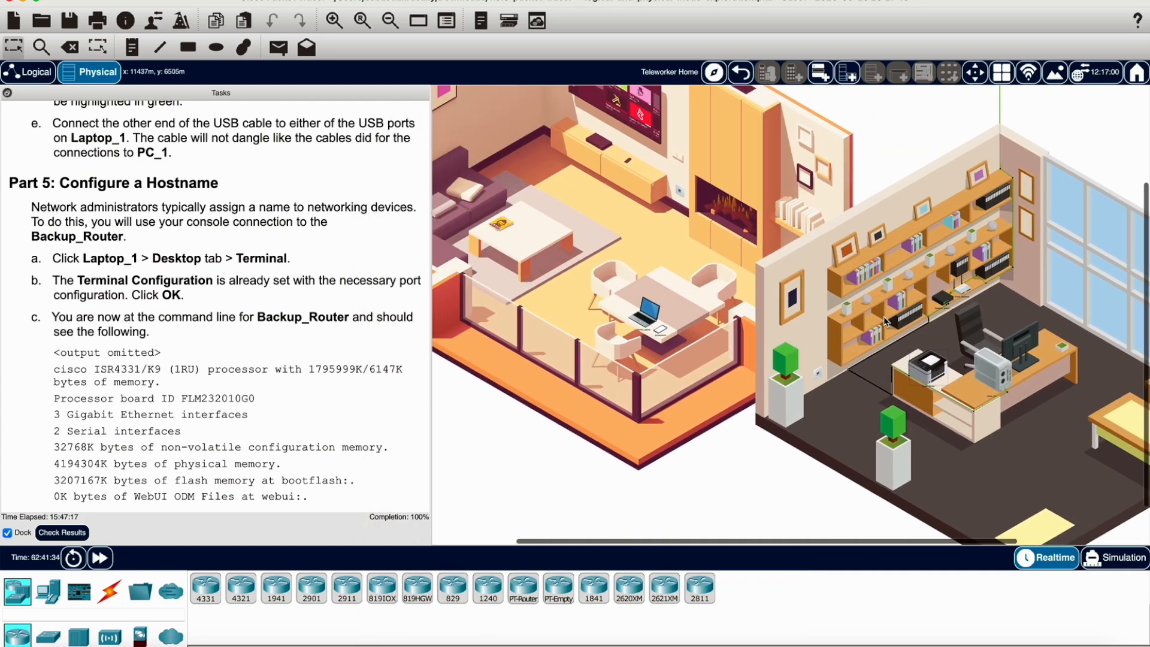
click(950, 298)
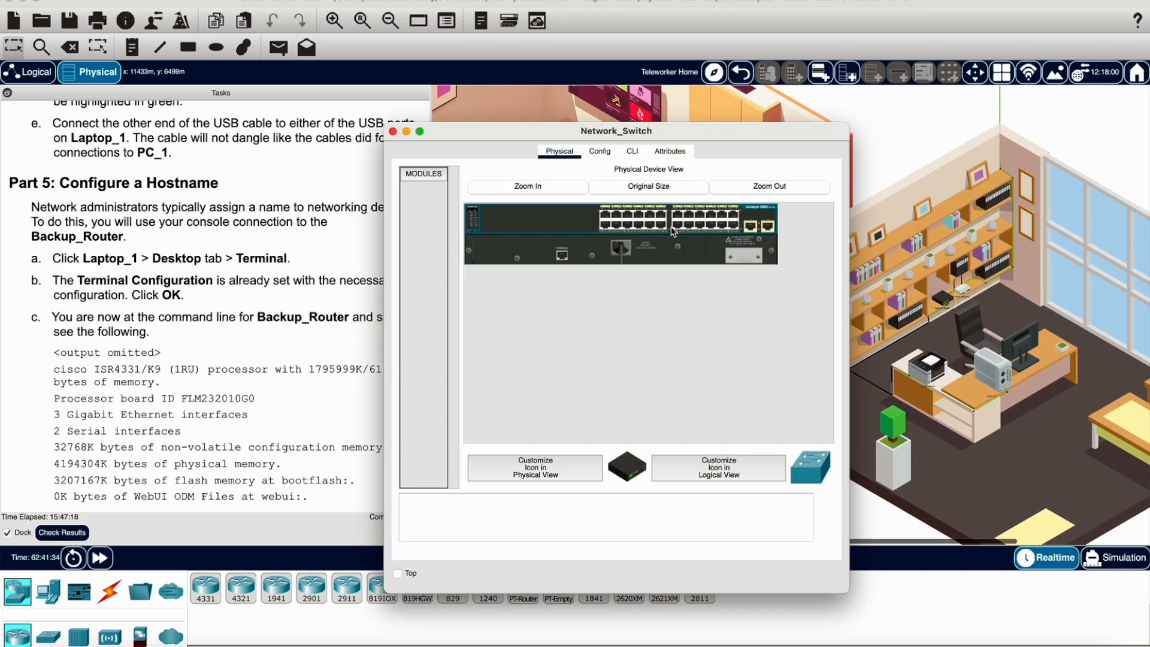
click(393, 132)
click(964, 291)
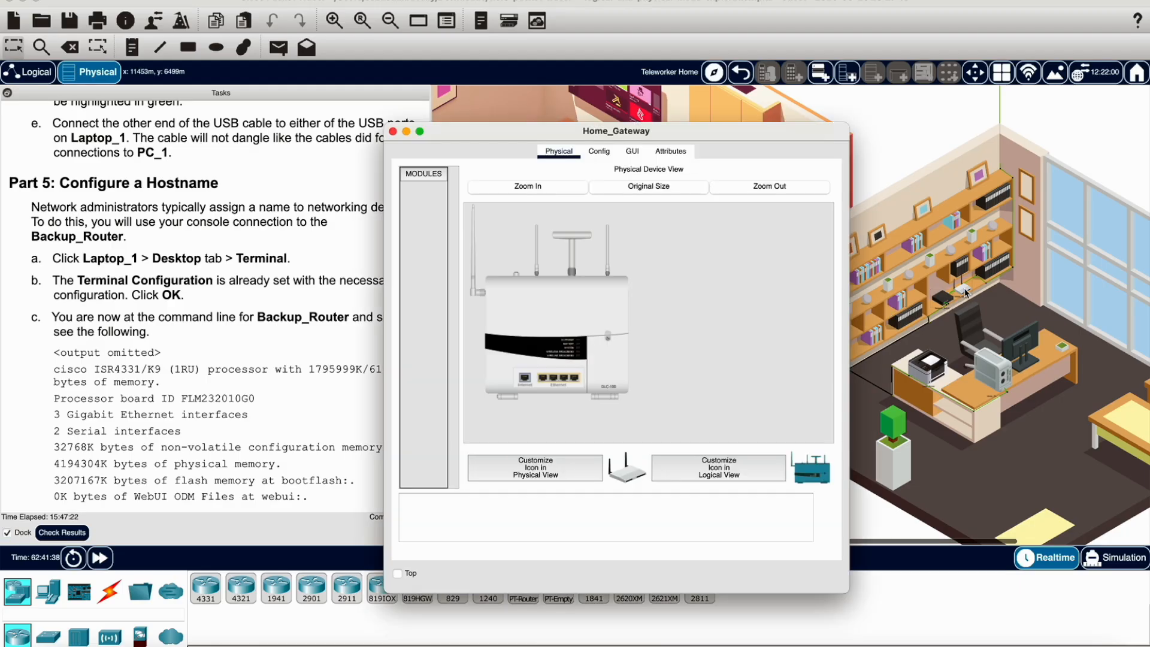
click(393, 131)
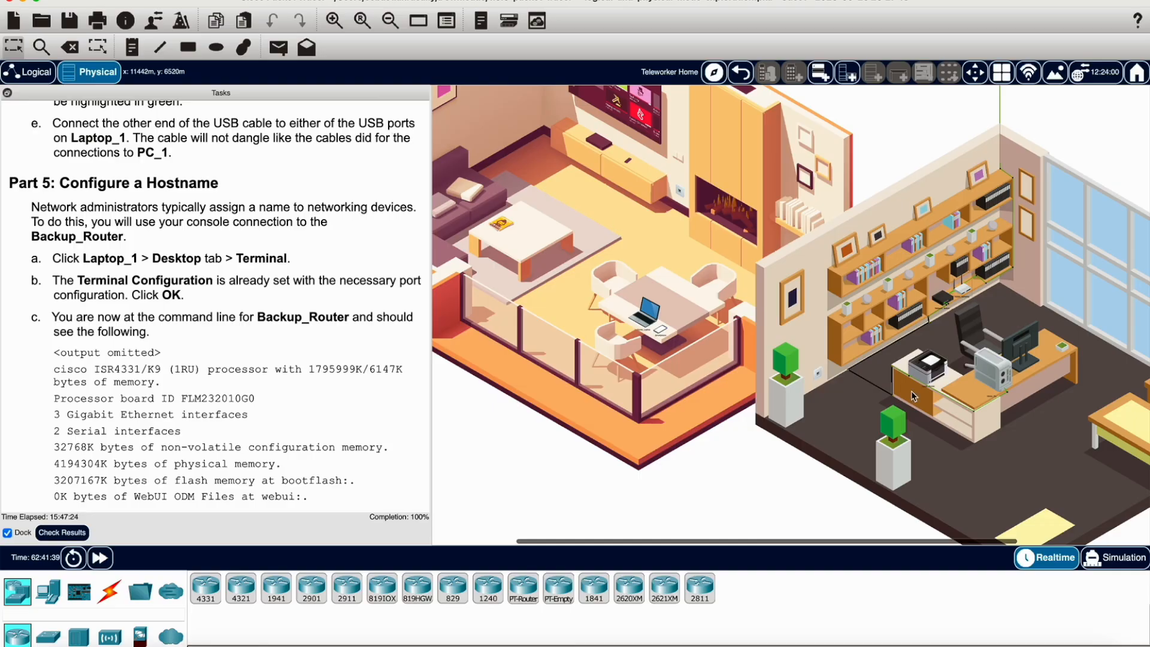
scroll(911, 391, right, 3)
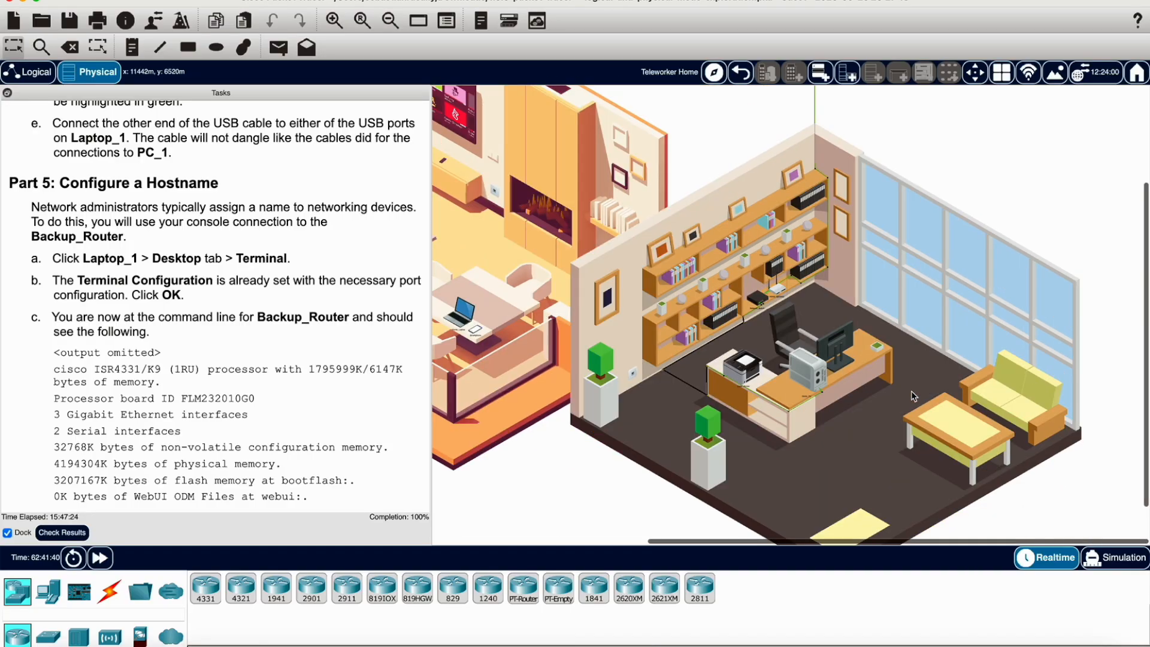
click(759, 297)
click(392, 132)
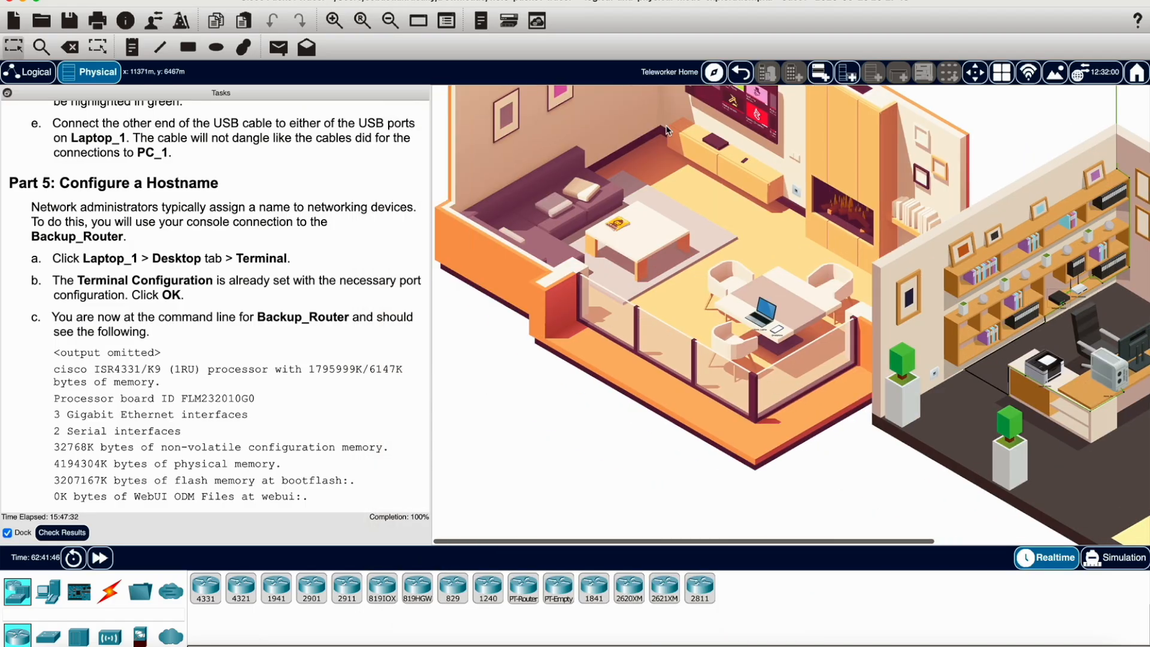
Leave the Teleworker home and look over the buildings on the Warrenton city map
click(741, 72)
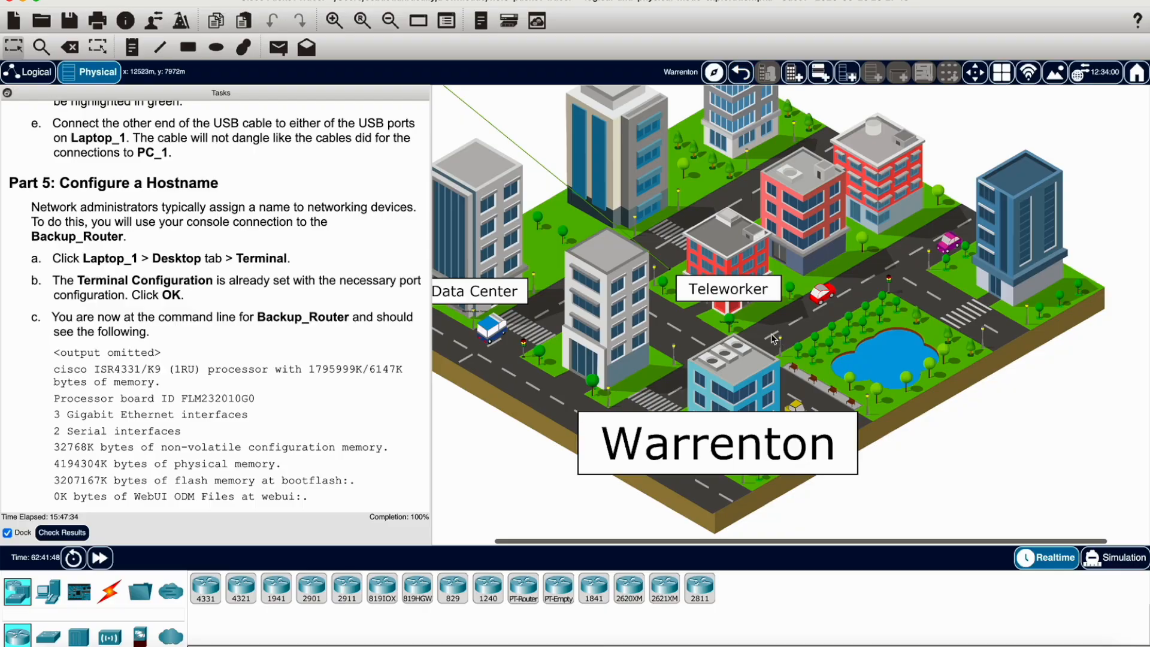
scroll(781, 366, up, 3)
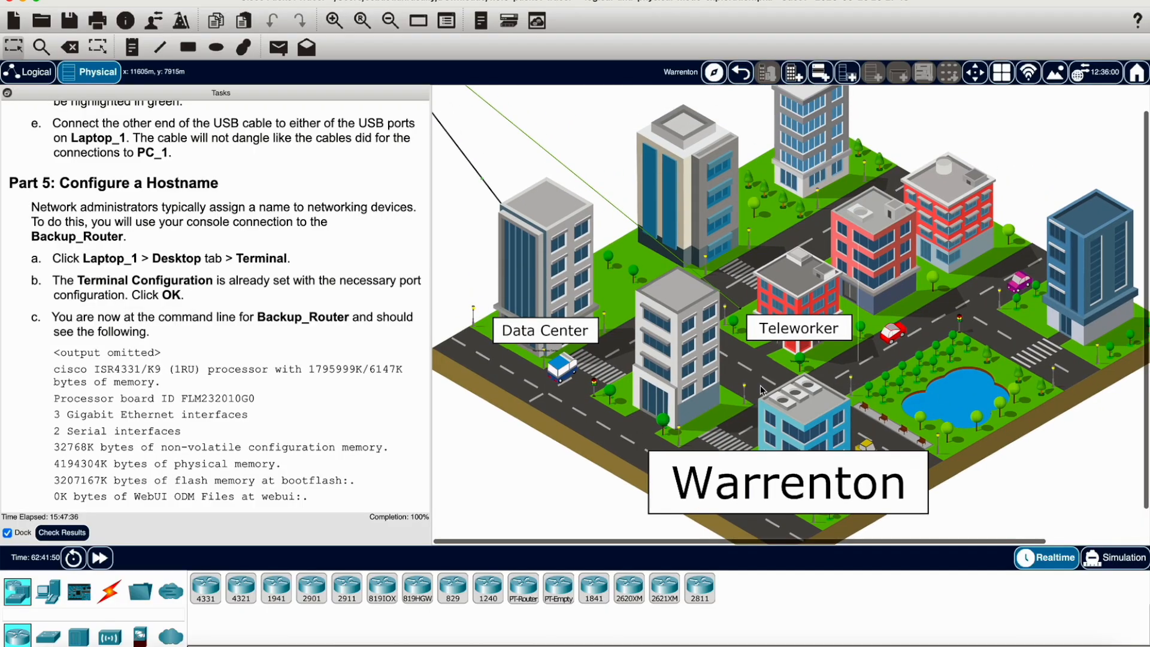
scroll(822, 143, up, 2)
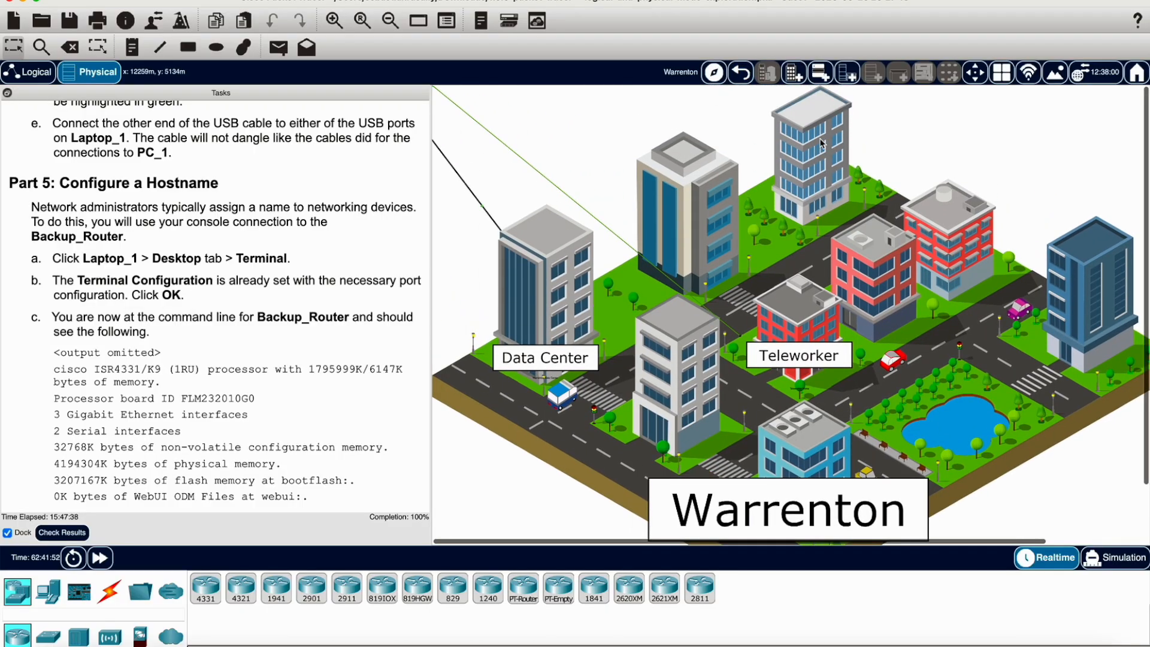